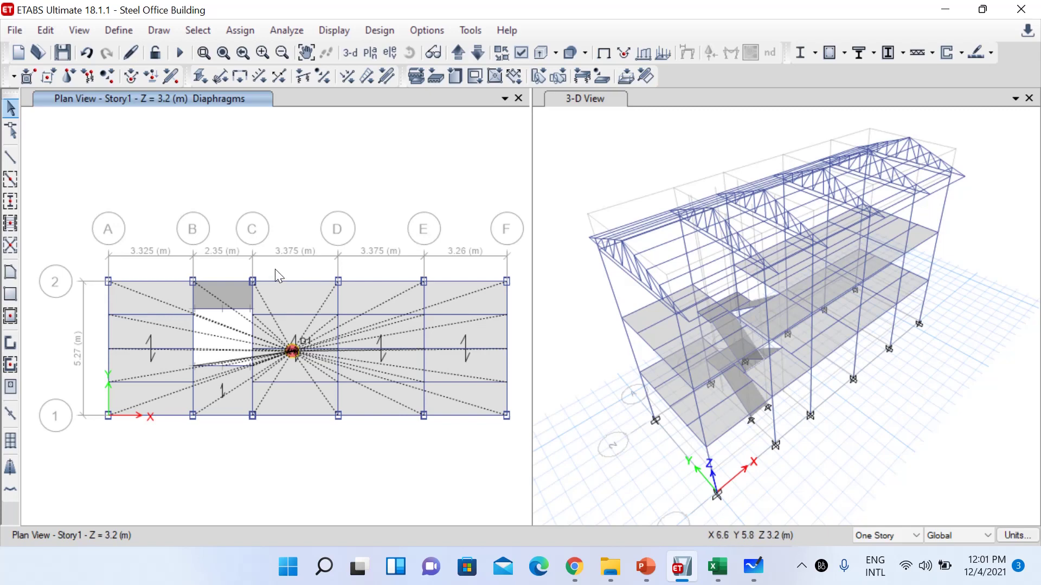
Step: Clear the trial grid-2 beam selection and switch story selection to Similar Stories
click(173, 281)
click(216, 281)
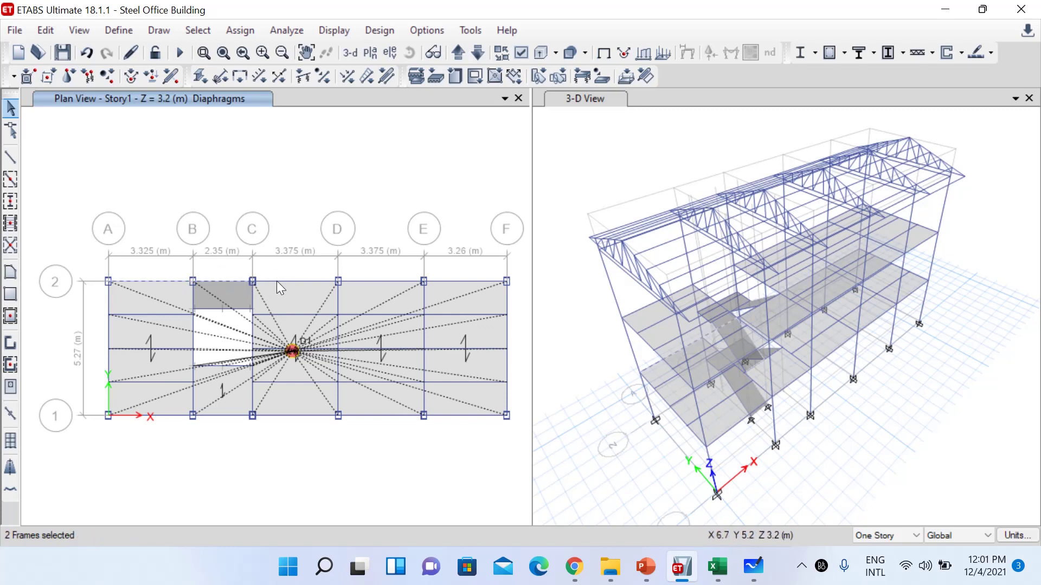
key(ctrl+q)
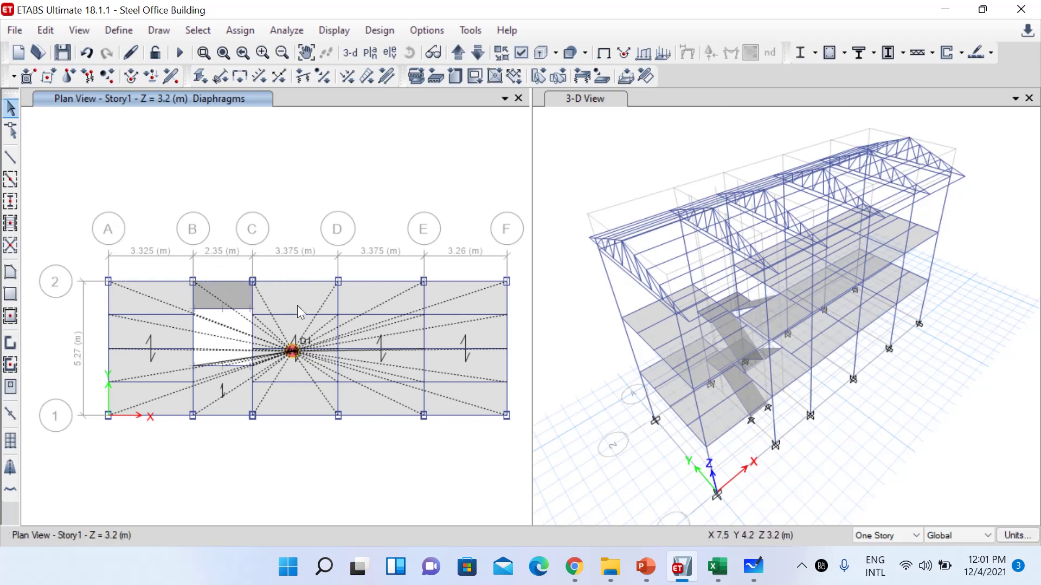
click(879, 535)
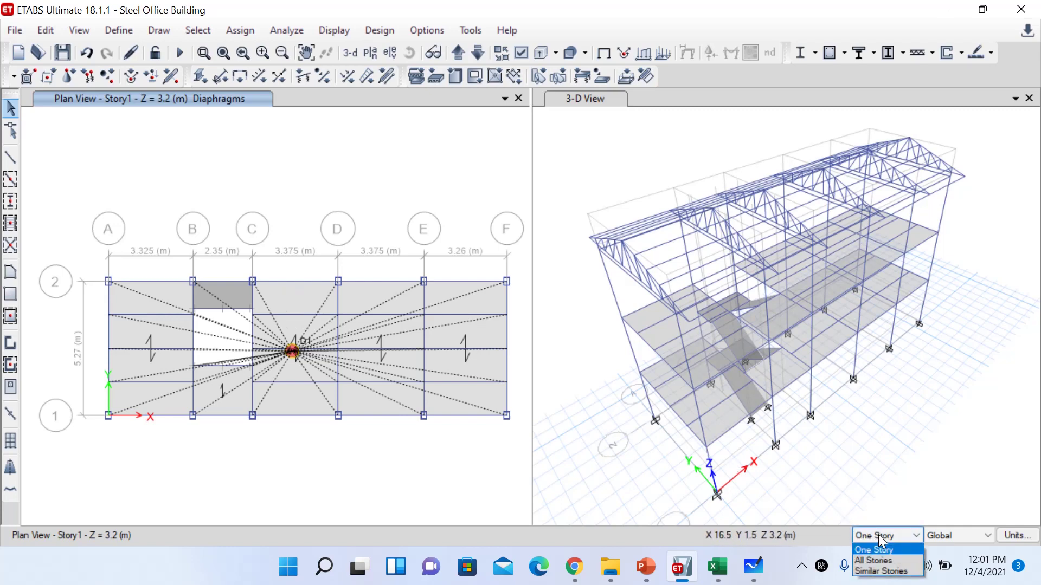
click(881, 572)
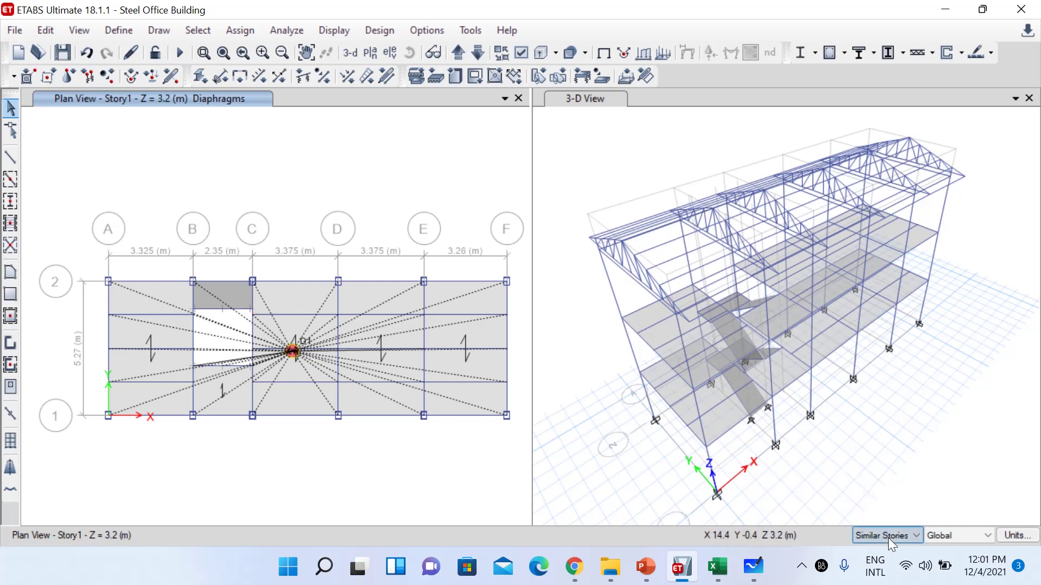
Step: Test-select a grid-2 beam and the roof truss end members, then clear the selection
click(160, 282)
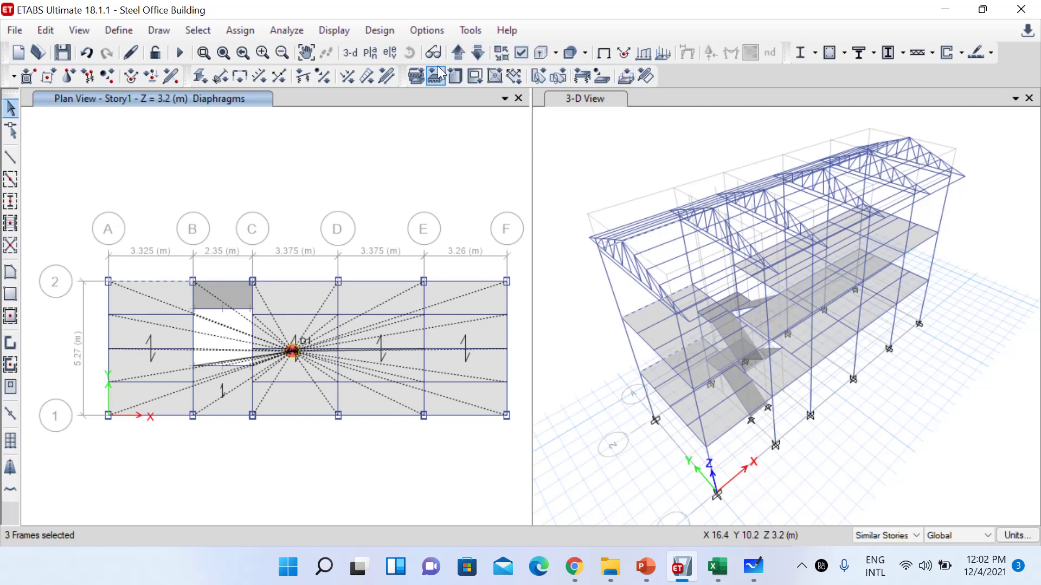
click(606, 193)
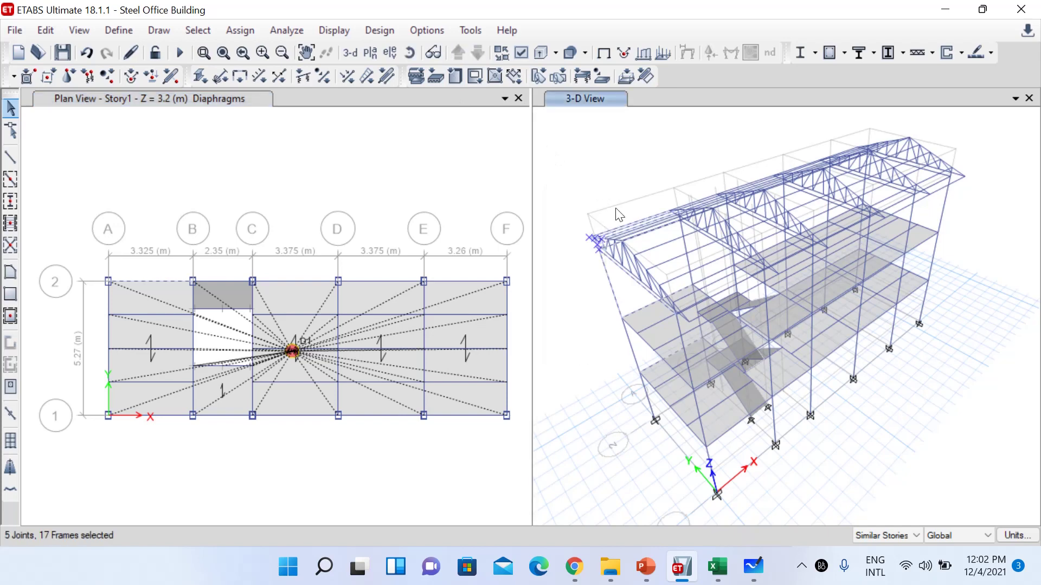
key(ctrl+q)
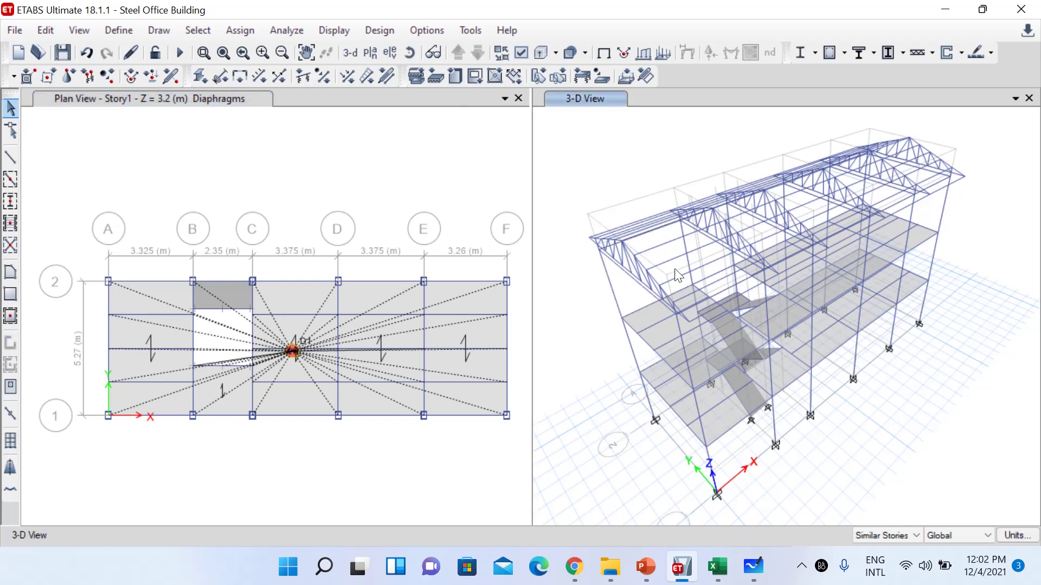
click(888, 536)
Step: Limit selection to One Story and select the Story1 beams on grids 1, 2, B, C, D and F
click(876, 549)
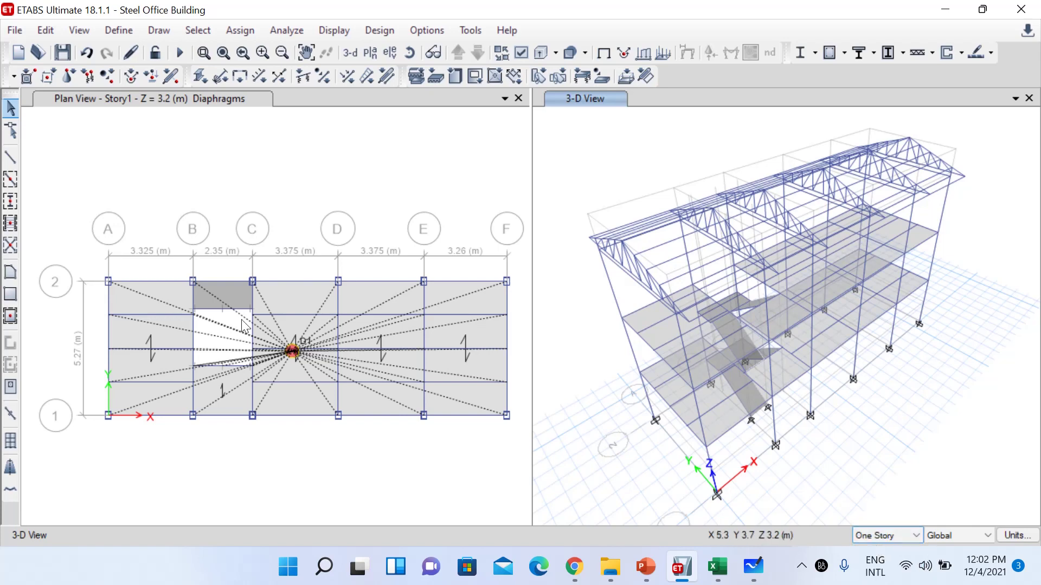
click(156, 282)
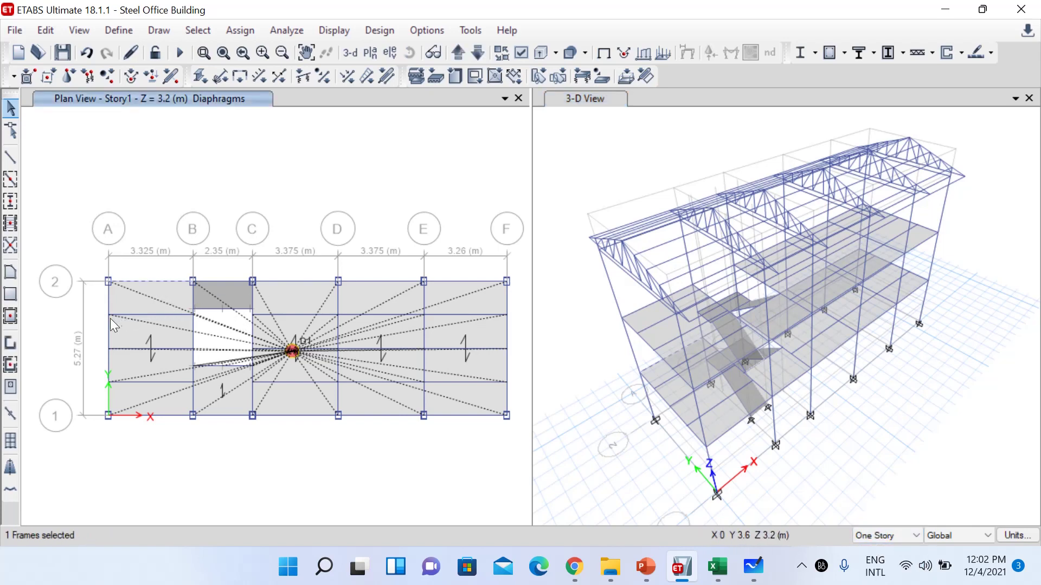
click(165, 414)
click(228, 416)
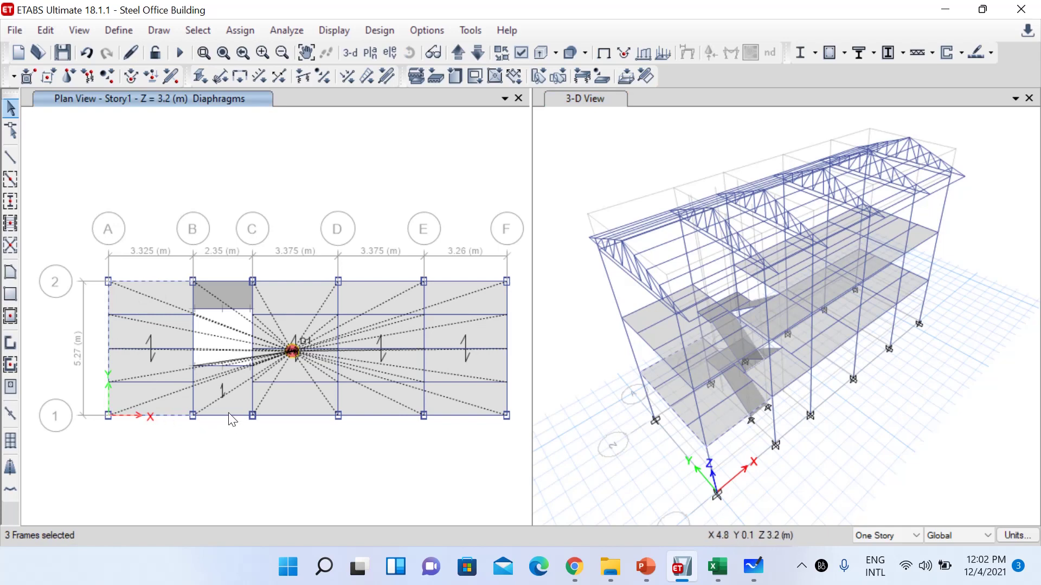
click(287, 417)
click(380, 417)
click(466, 416)
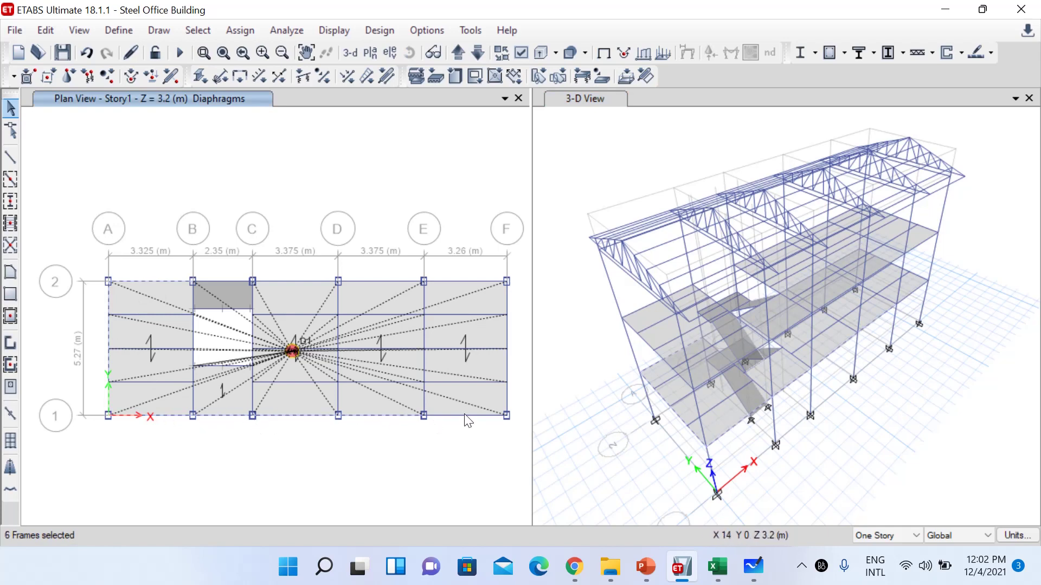
click(508, 370)
click(458, 282)
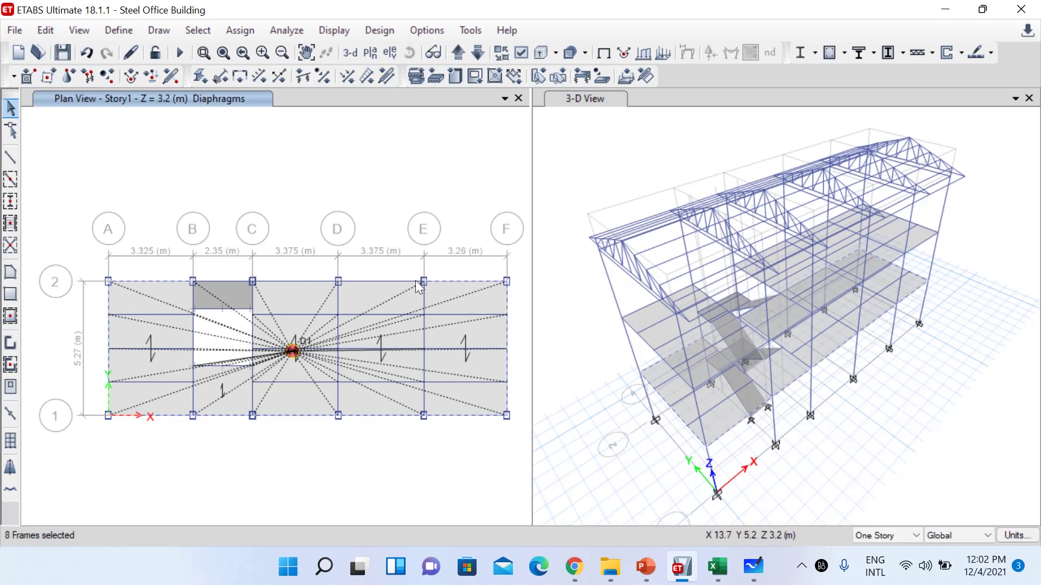
click(326, 281)
click(236, 281)
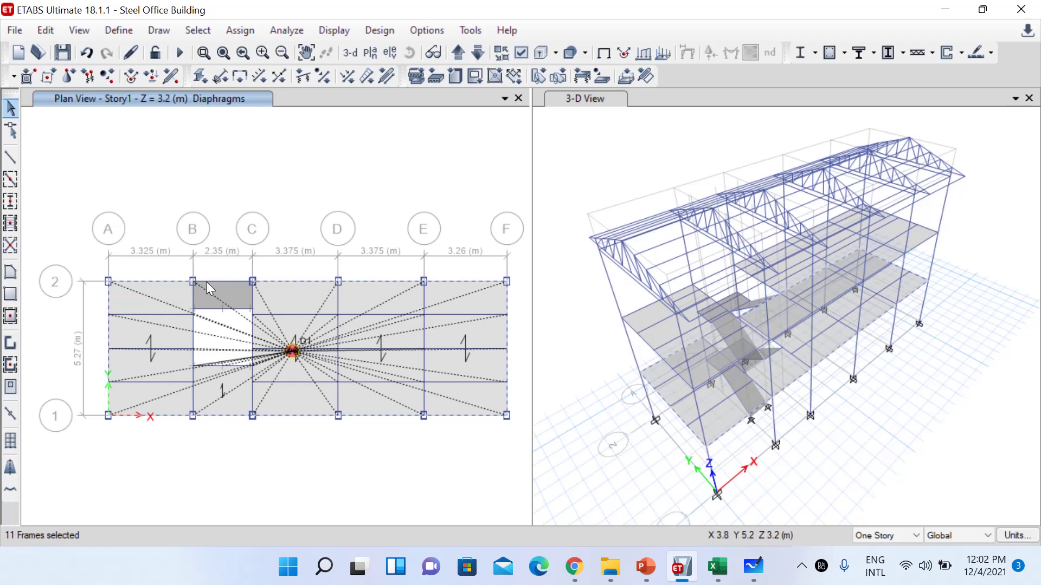
click(206, 281)
click(194, 337)
click(252, 341)
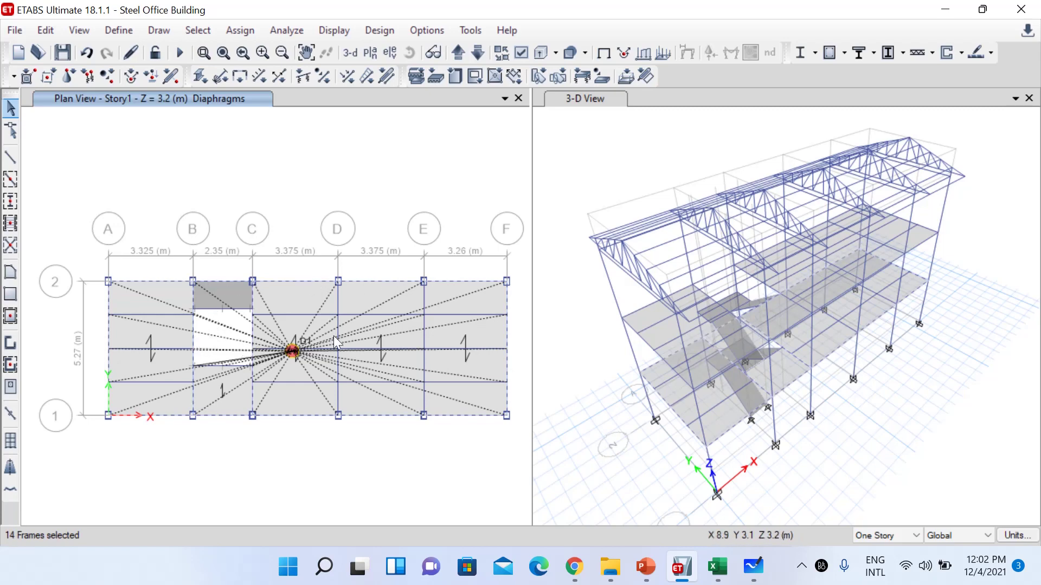
click(337, 300)
Step: Move up to Story2 and add its beams on grids 1, 2, A, B, C, D and F
click(457, 52)
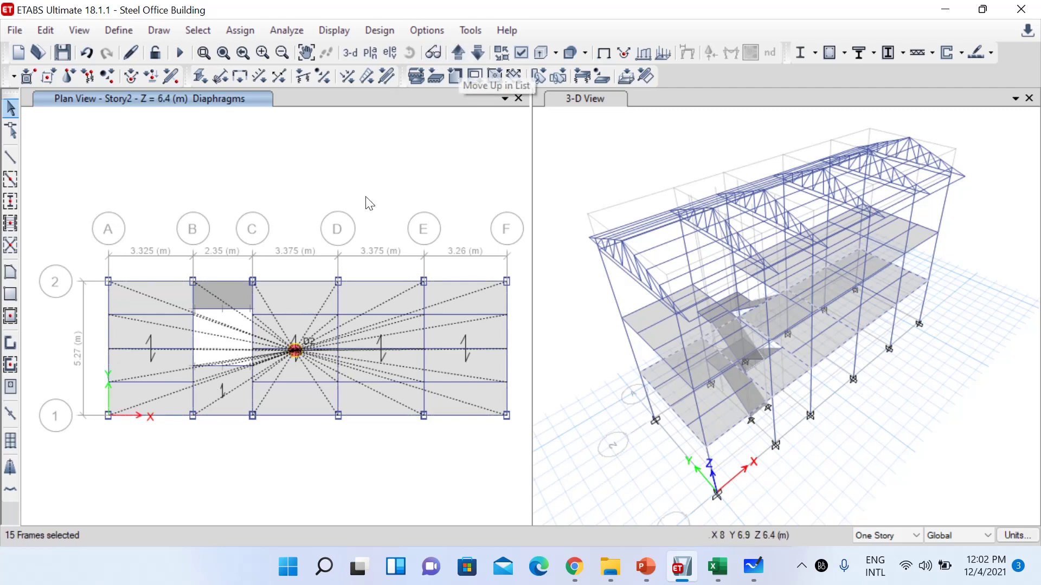
click(289, 281)
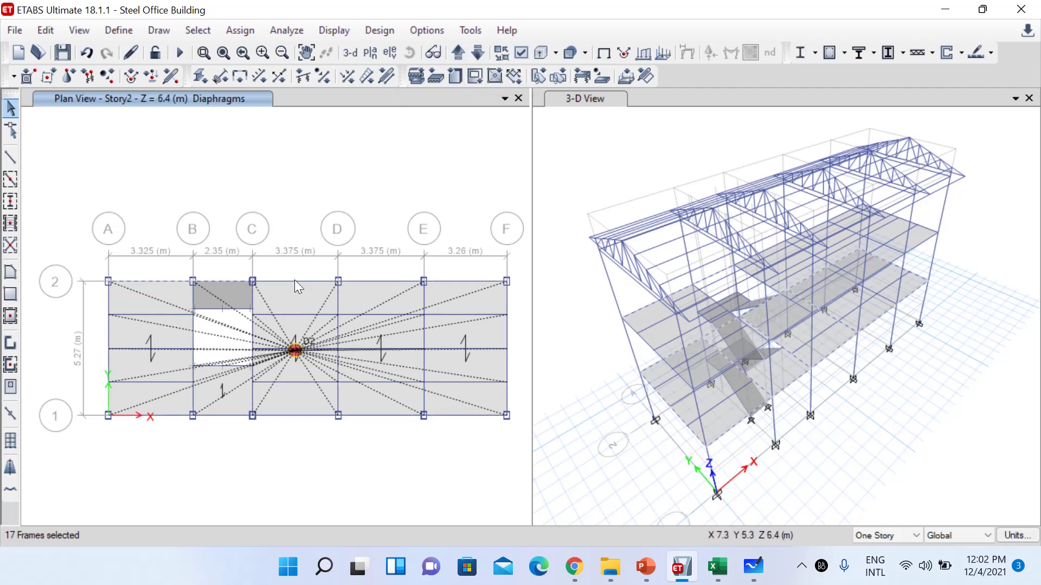
click(367, 282)
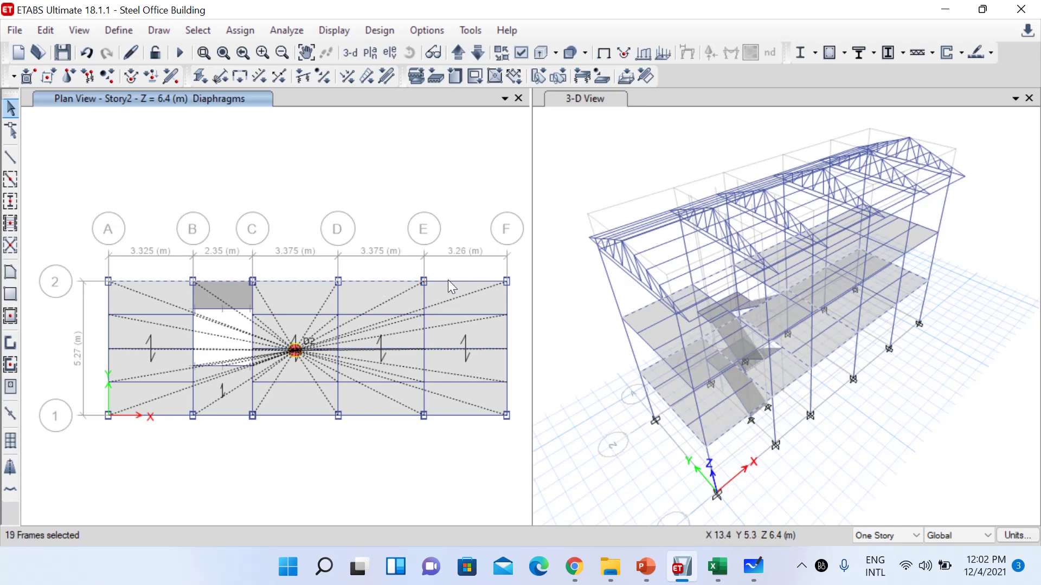
click(504, 348)
click(450, 416)
click(382, 416)
click(300, 416)
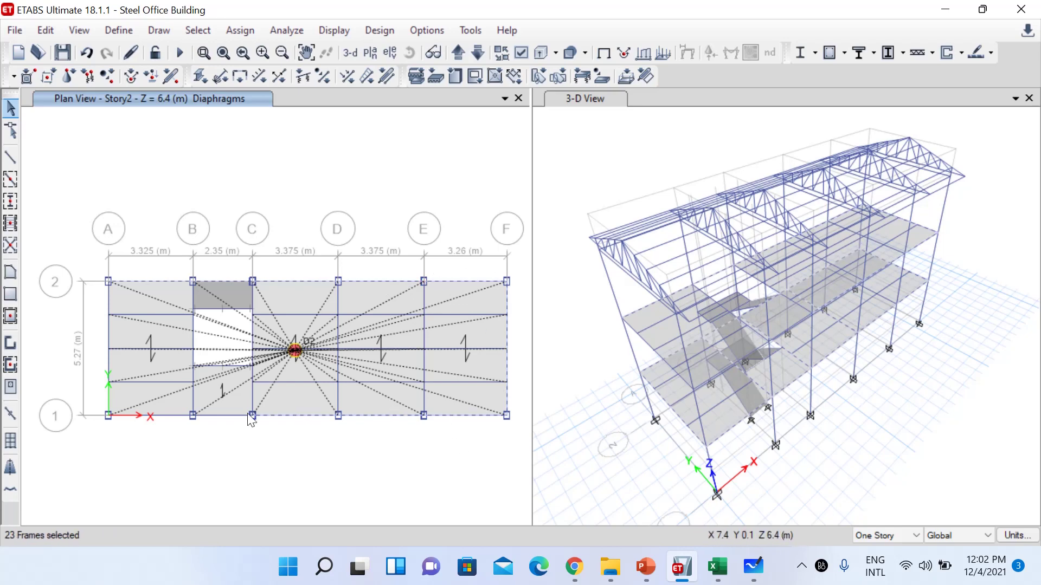
click(239, 416)
click(171, 416)
click(103, 354)
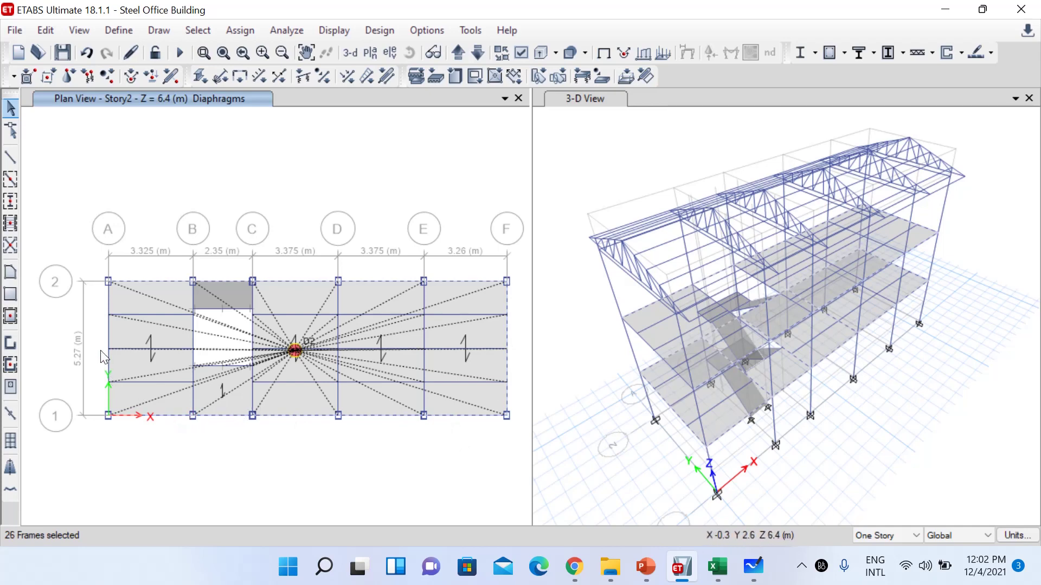
click(108, 331)
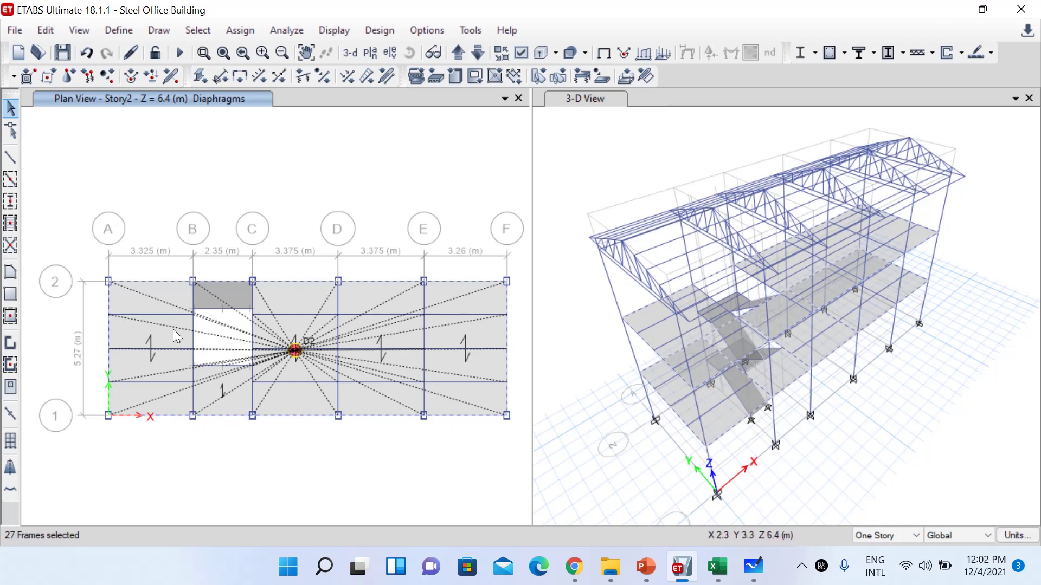
click(193, 337)
click(254, 330)
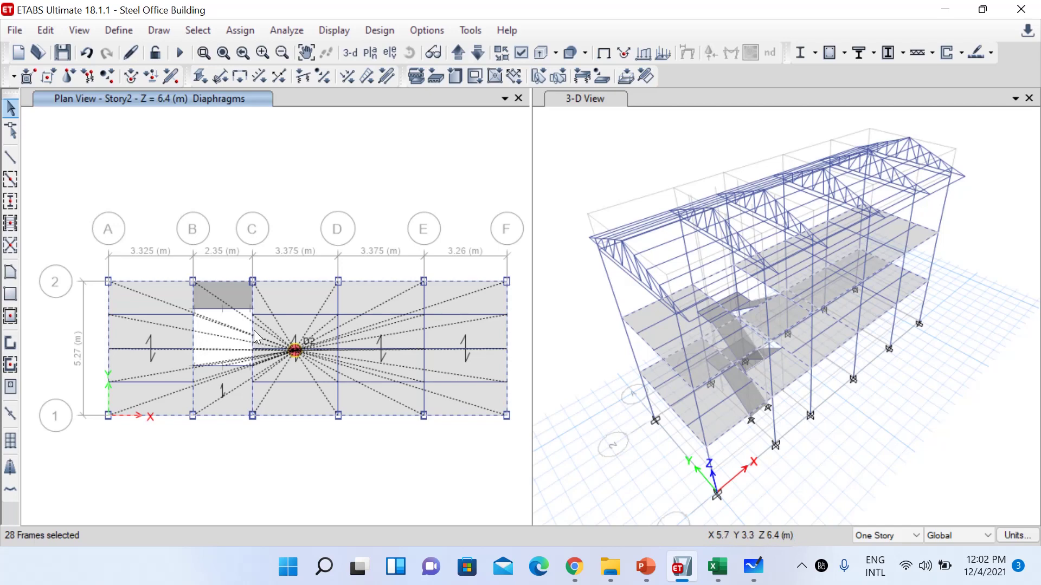
click(339, 298)
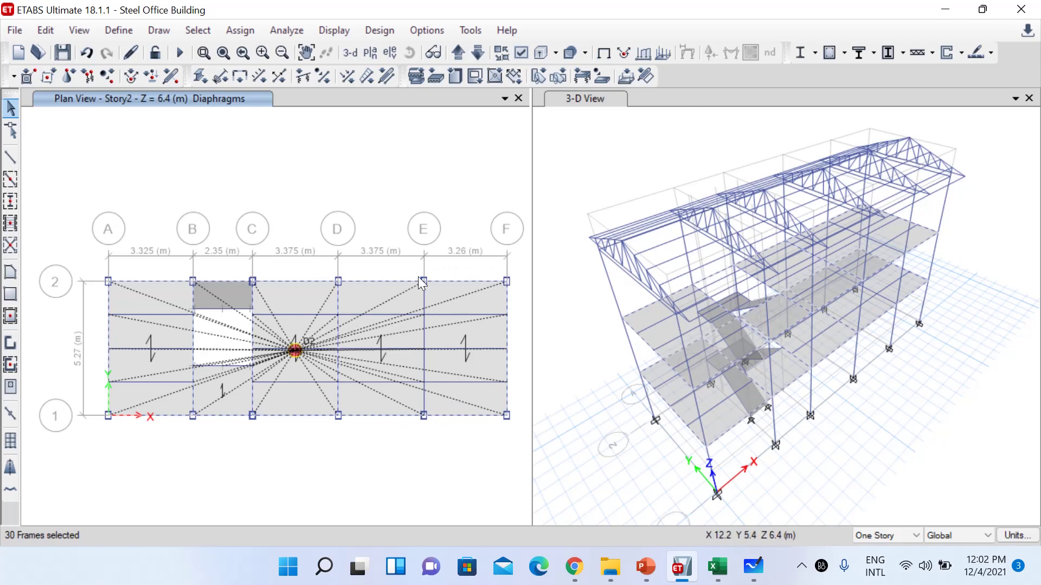
click(253, 38)
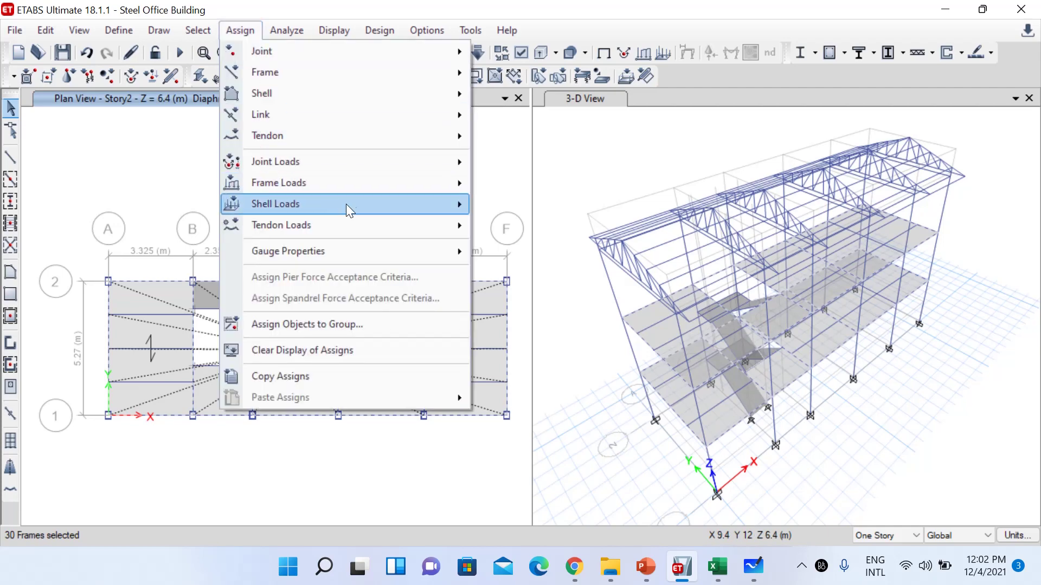
Step: Assign a 5 kN/m uniform distributed Wall load to the selected beams
mouse_move(412, 184)
click(522, 206)
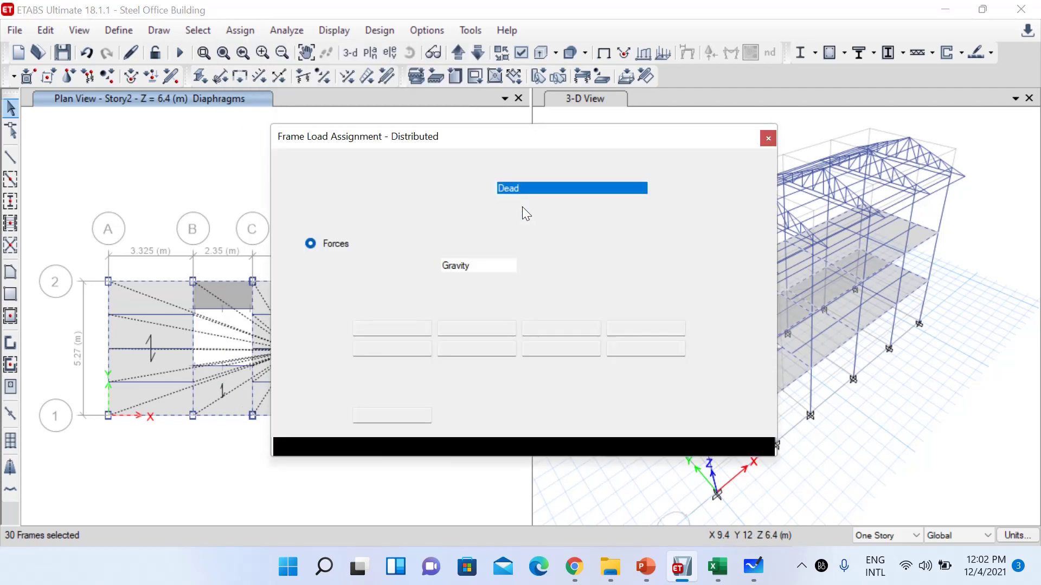
click(716, 116)
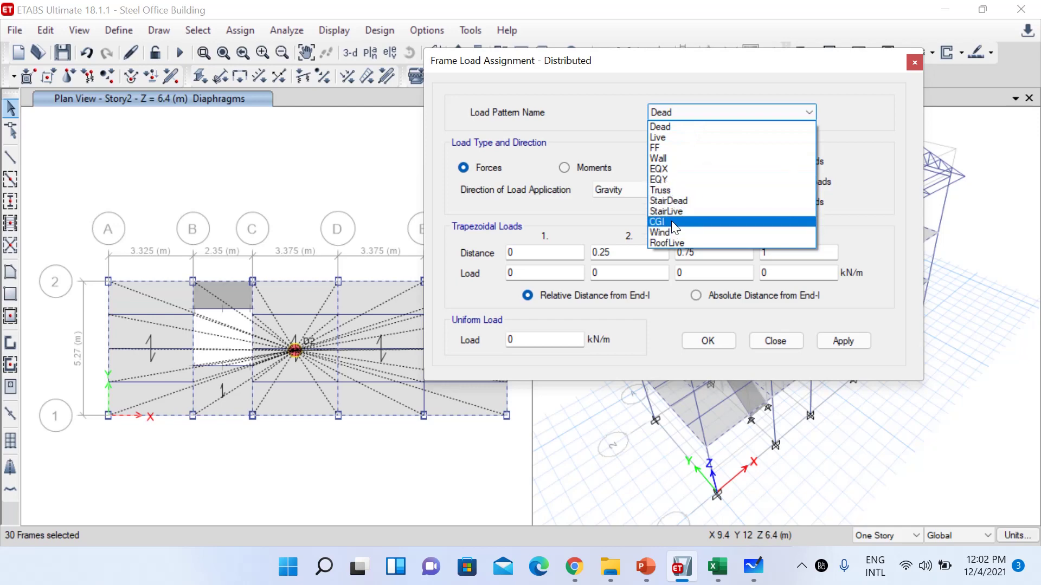
click(668, 159)
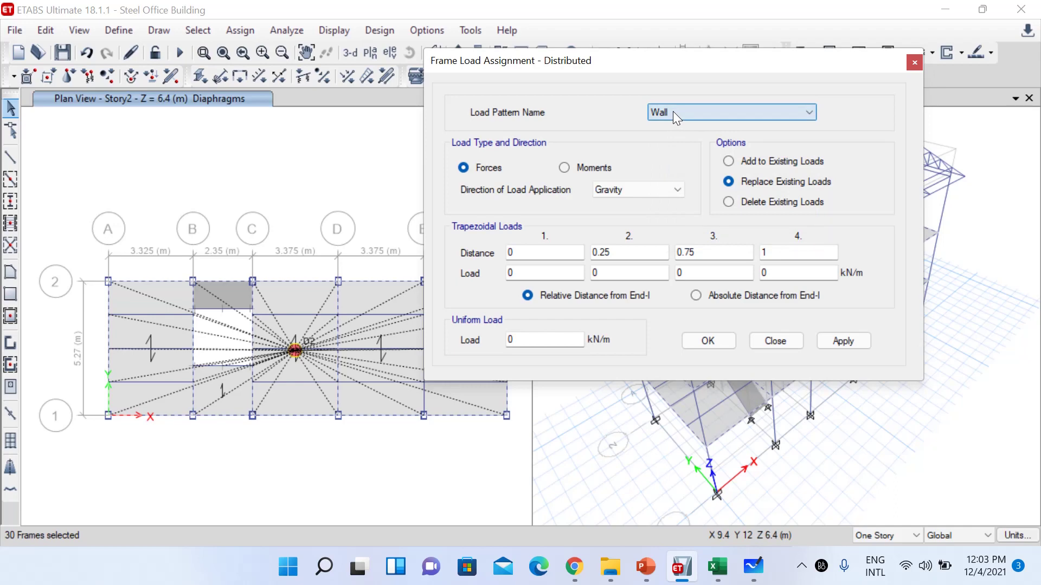
drag(529, 342, 478, 345)
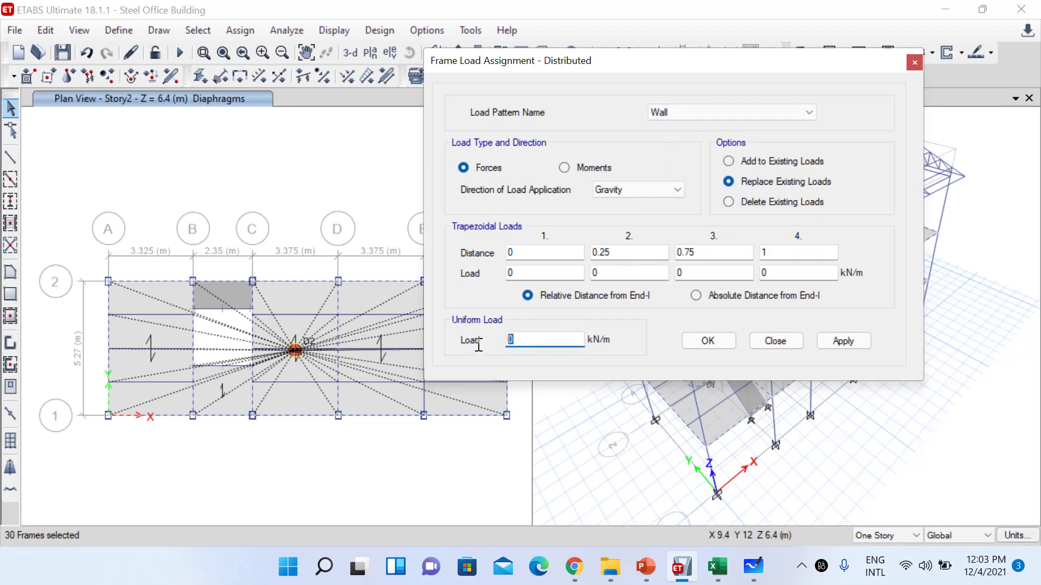
text(5)
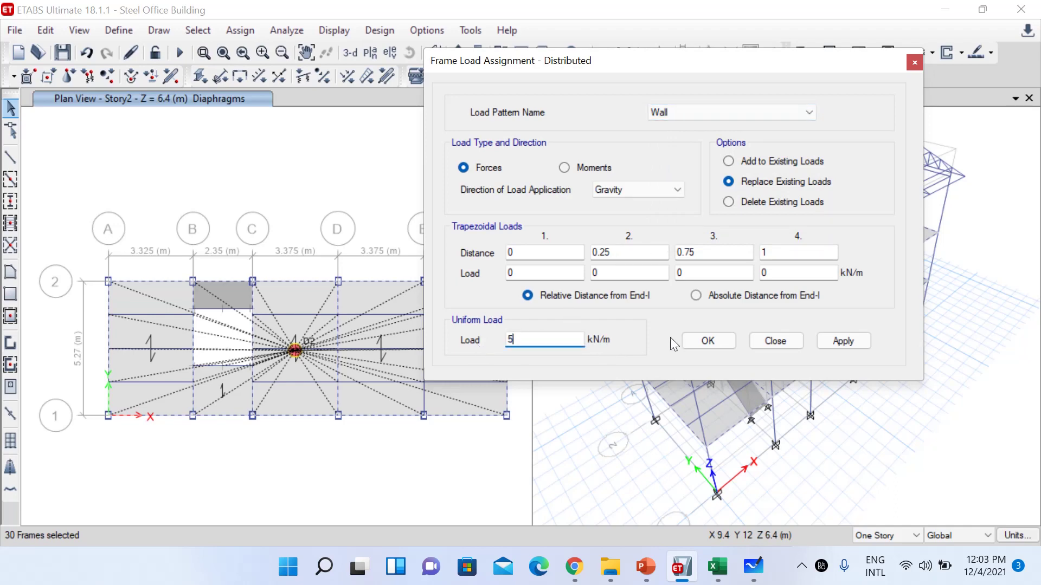
click(707, 340)
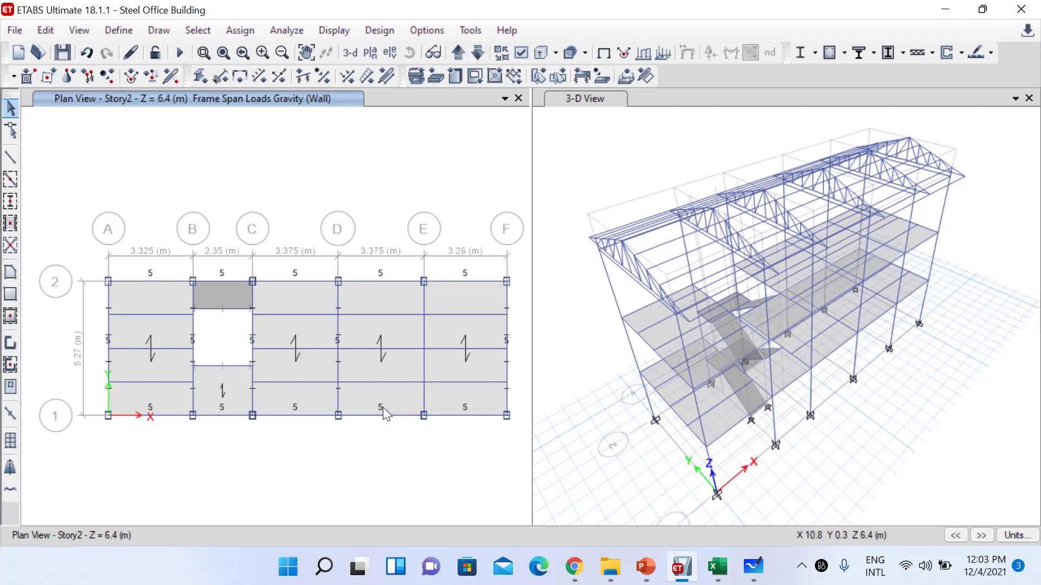
Step: Select the Story2 slabs in bays A–B, C–D, D–E and E–F, then the matching Story1 slabs
click(143, 364)
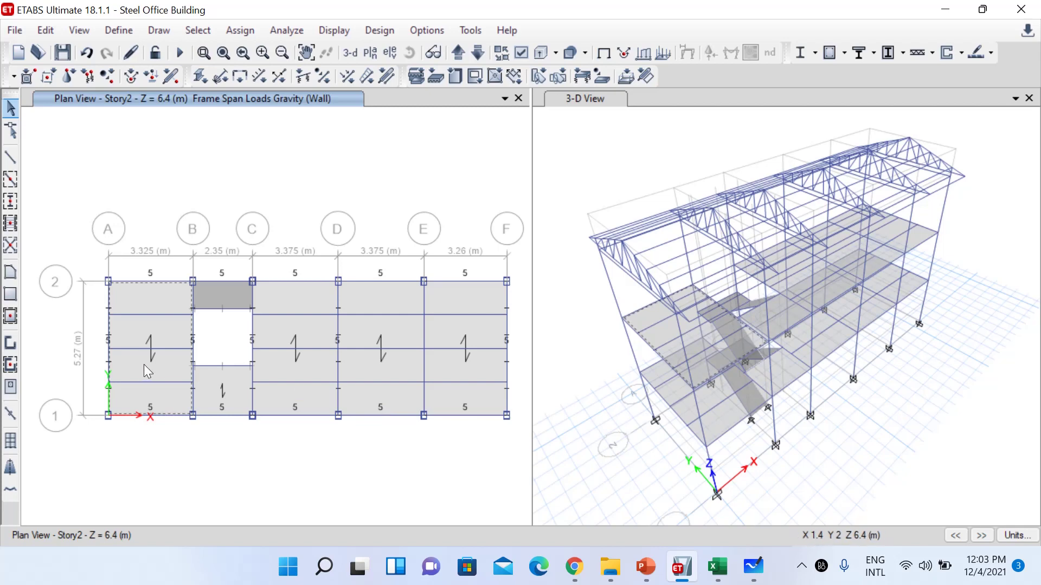
click(303, 366)
click(397, 372)
click(451, 367)
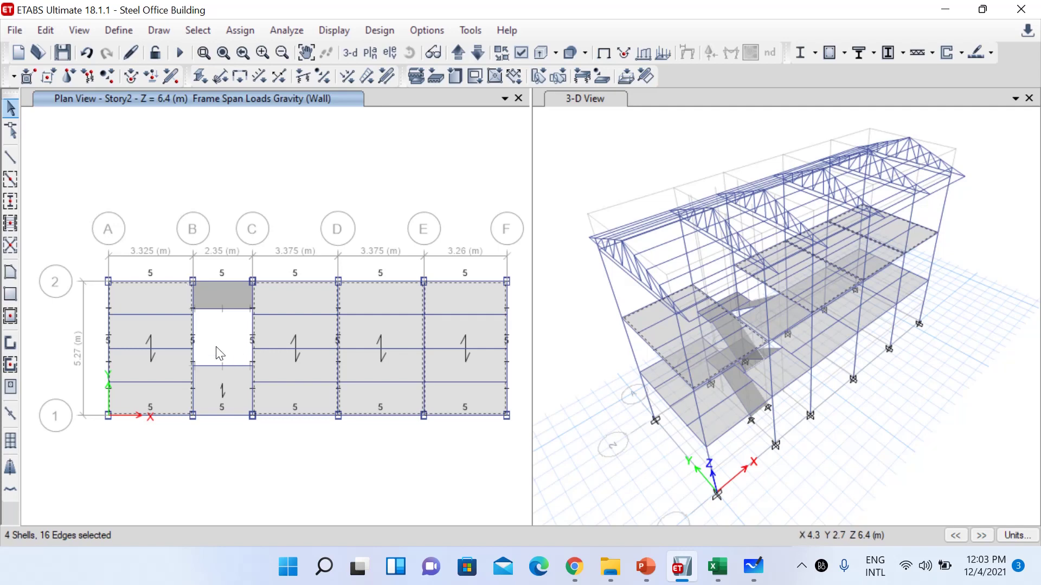
click(480, 54)
click(180, 360)
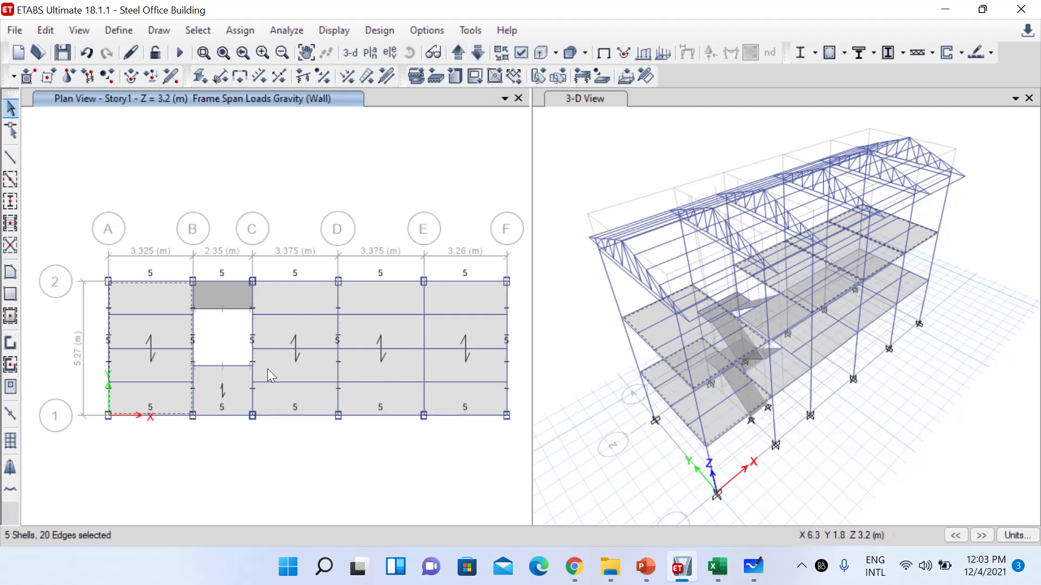
click(382, 363)
click(444, 365)
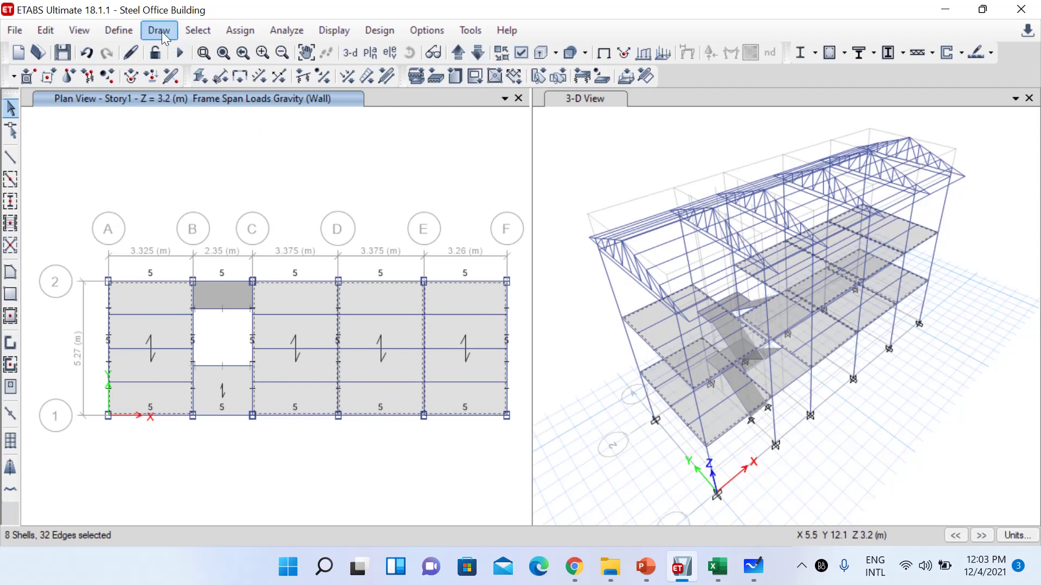
Step: Apply a 3 kN/m² uniform Live load to the selected slabs and restore the previous selection
click(233, 33)
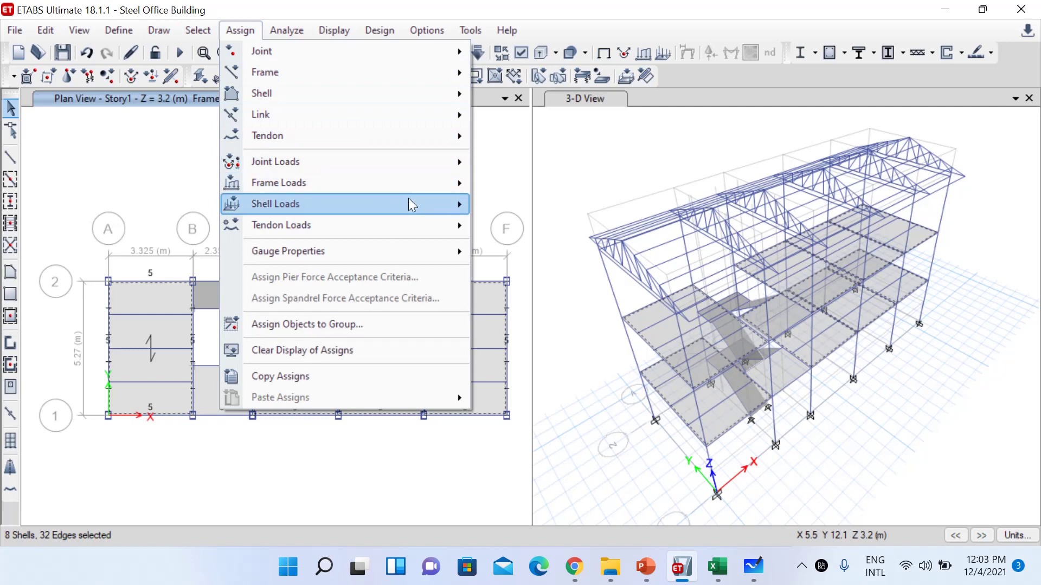
mouse_move(408, 200)
click(513, 226)
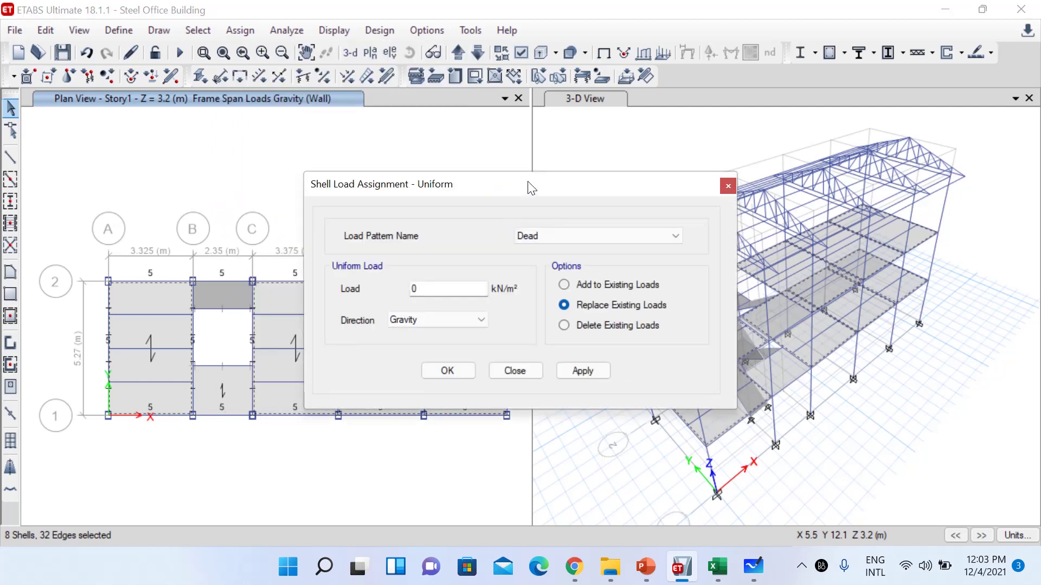
drag(535, 183, 638, 47)
click(649, 92)
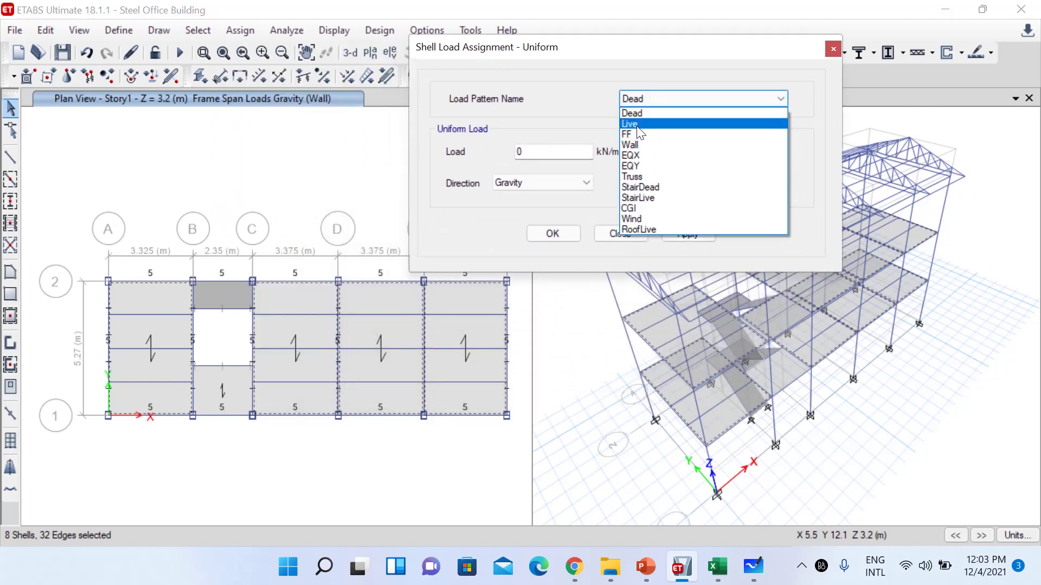
click(635, 119)
drag(526, 155, 485, 155)
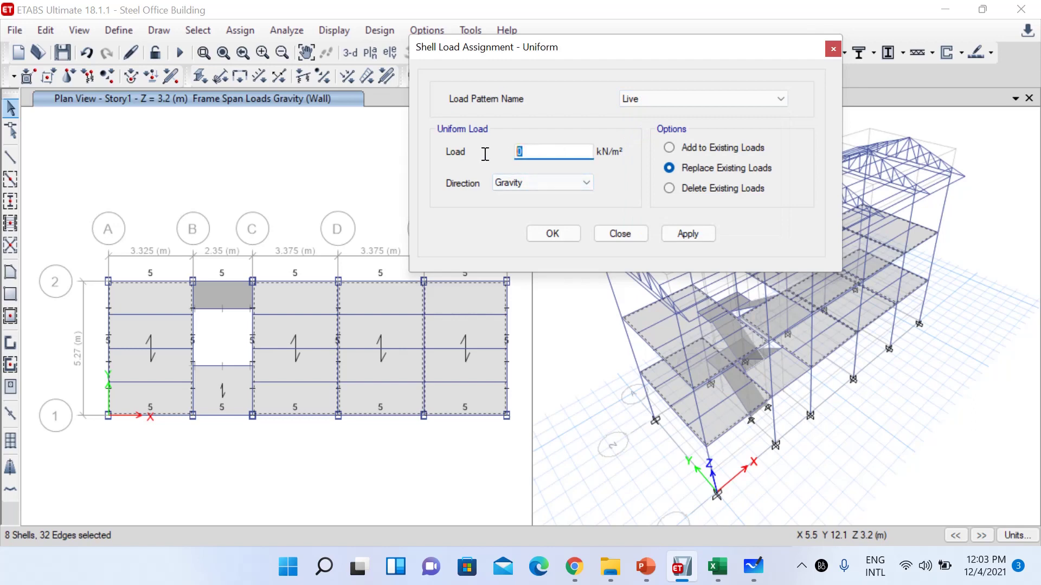
text(3)
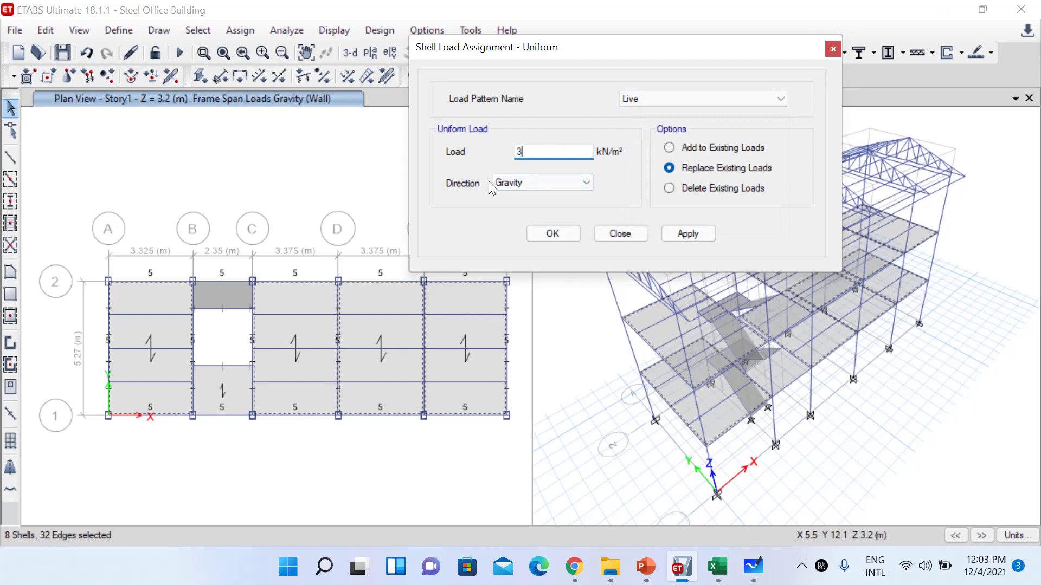
click(688, 234)
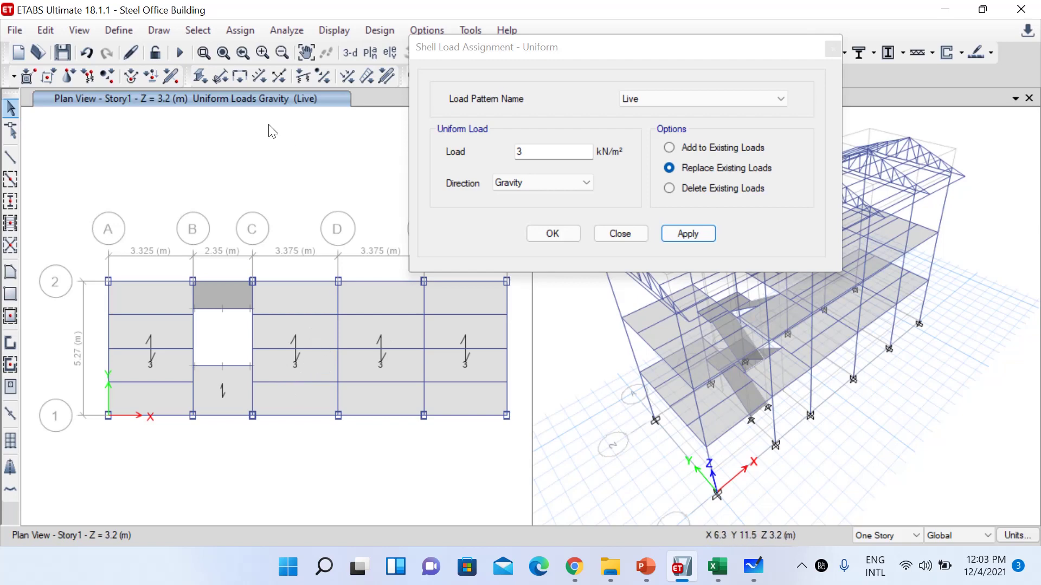
click(191, 35)
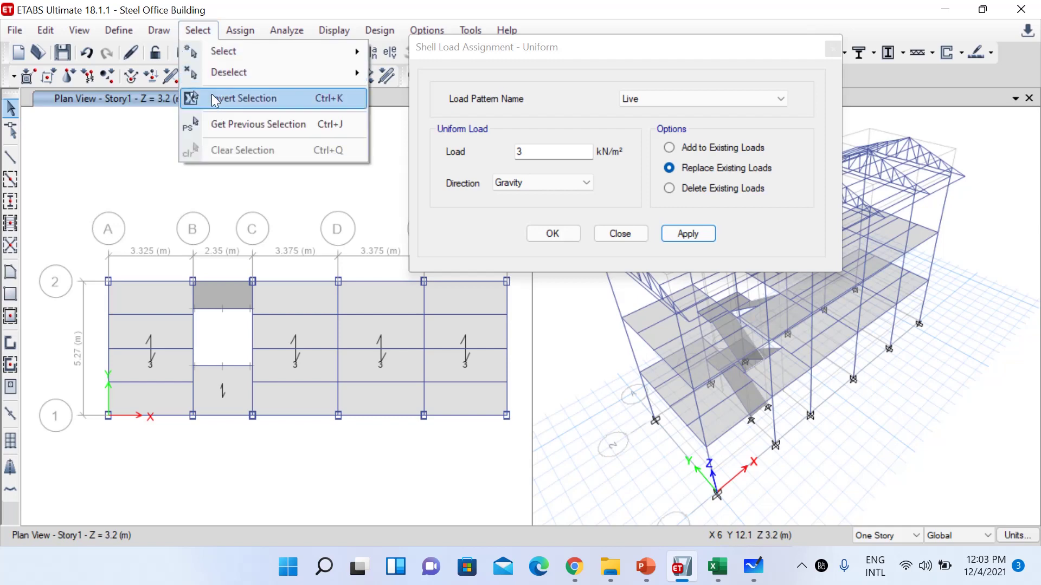
click(221, 124)
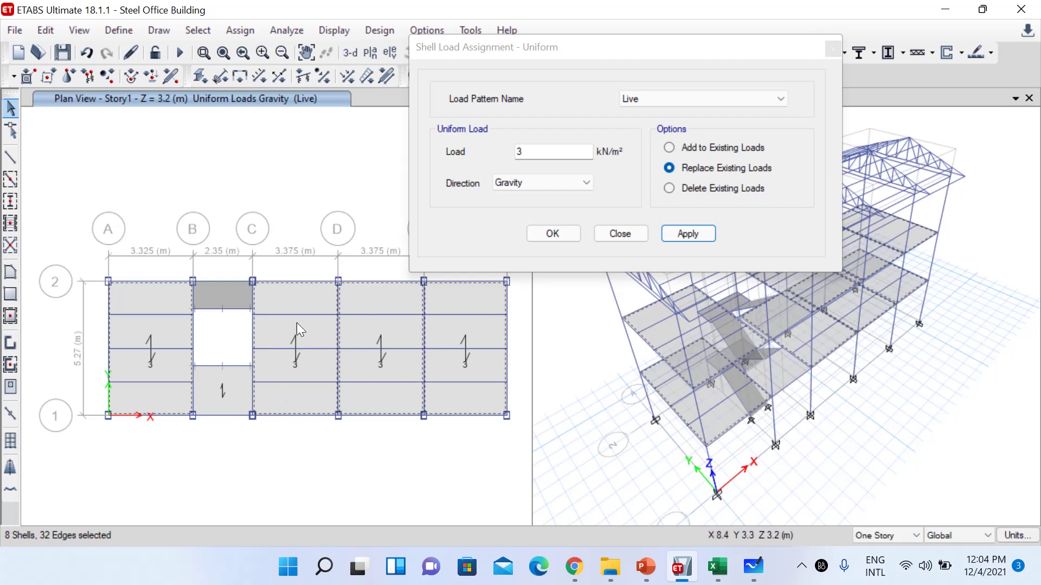
Step: Look up the 0.565 kN/m² parquet floor finish load on the PowerPoint slide, then return to ETABS
click(645, 567)
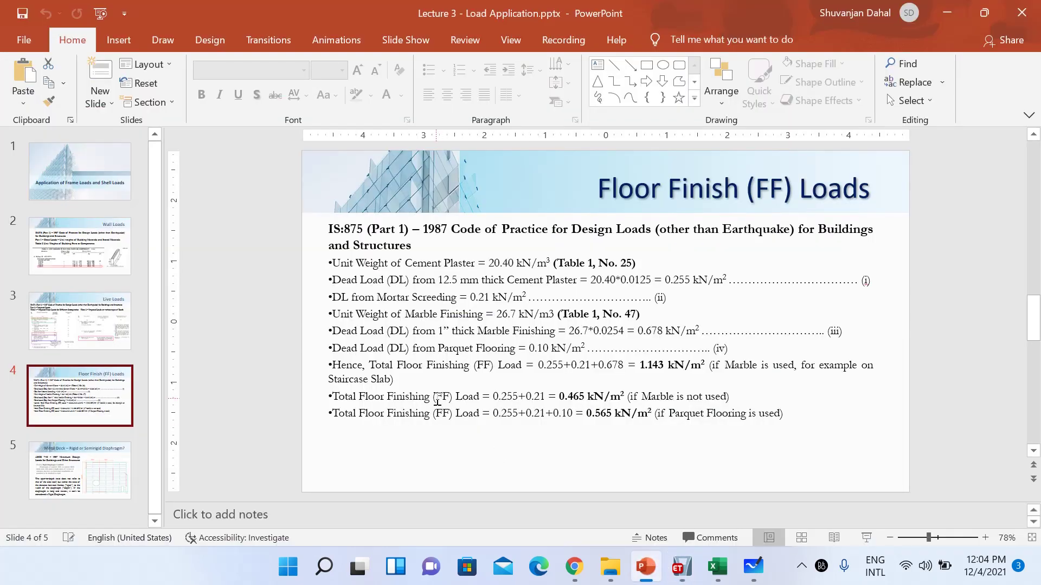
drag(576, 414, 653, 414)
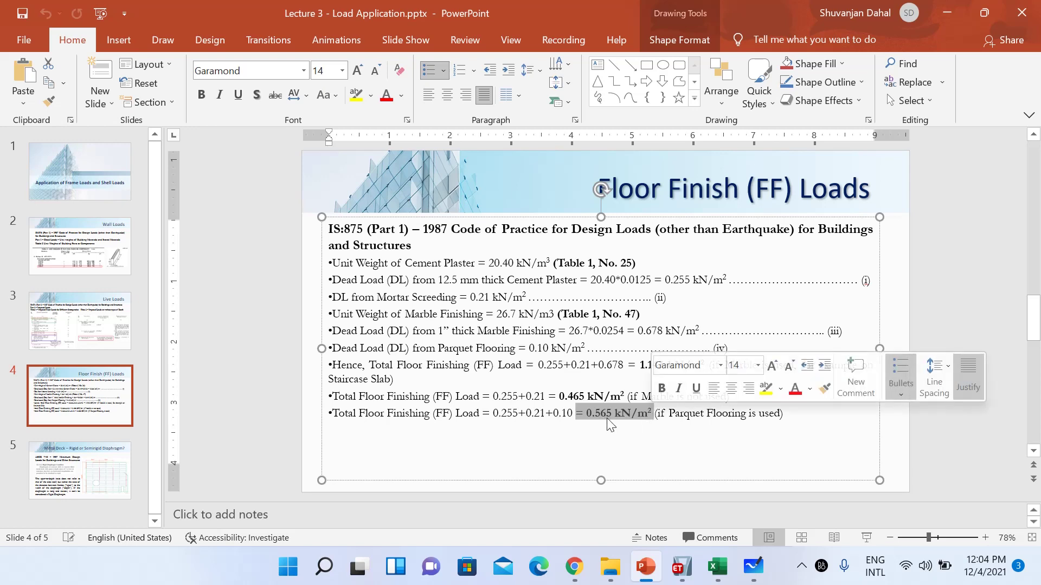
click(946, 10)
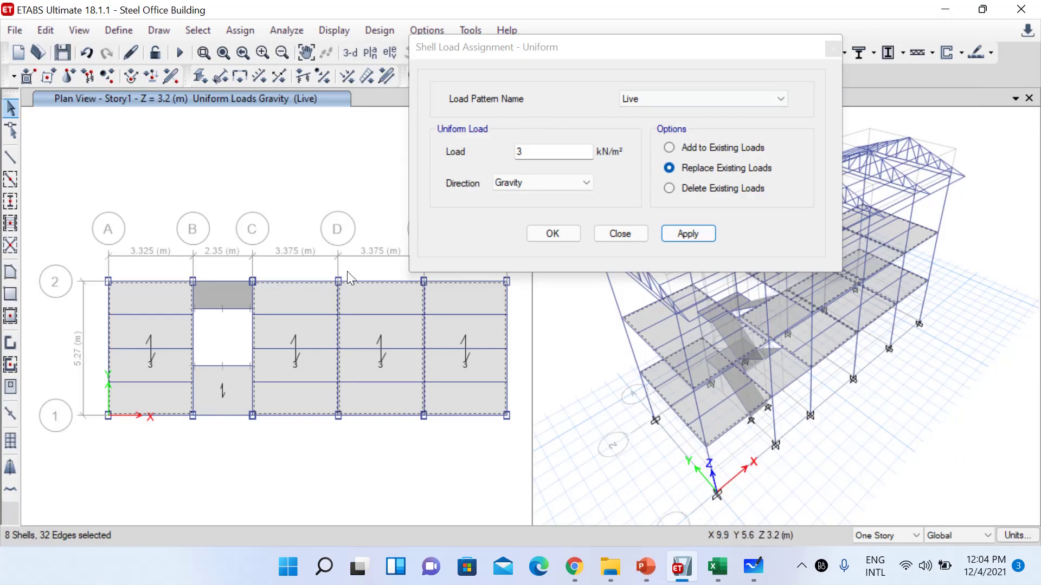
Step: Apply a 0.565 kN/m² uniform FF load to the slabs and close the shell load dialog
click(639, 98)
click(639, 133)
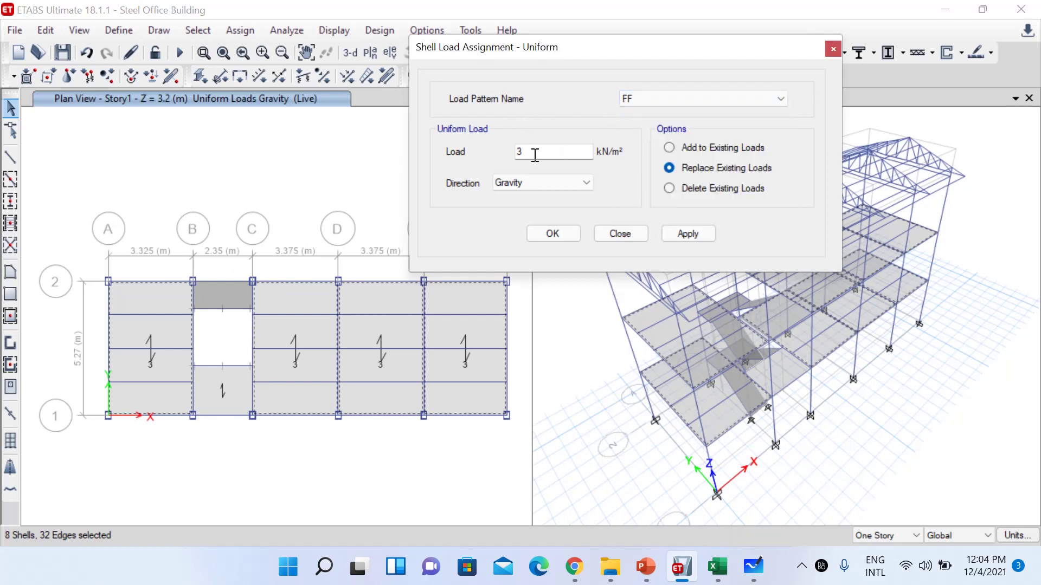
drag(535, 154, 499, 155)
text(0.565)
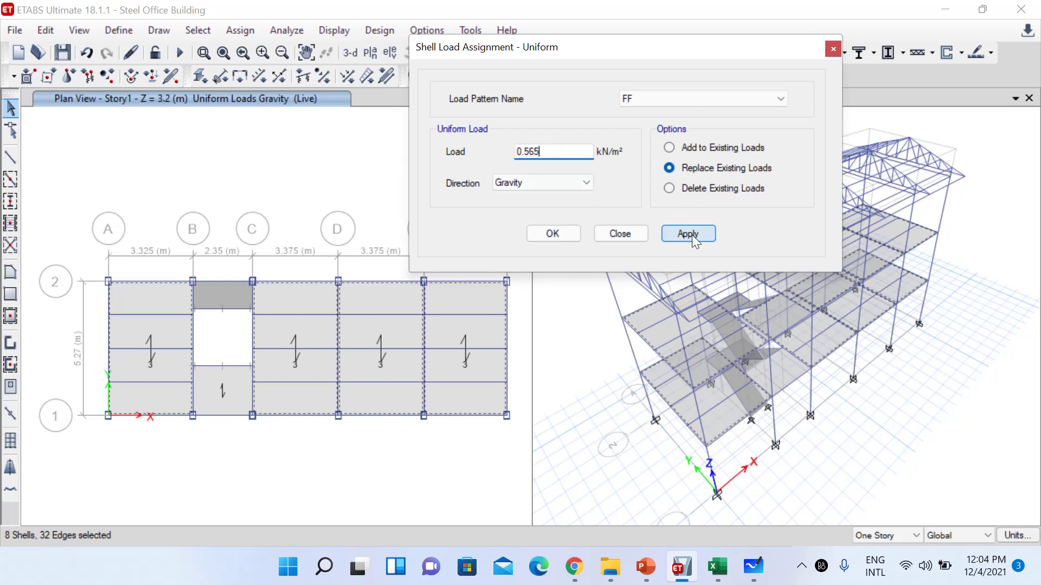
click(691, 235)
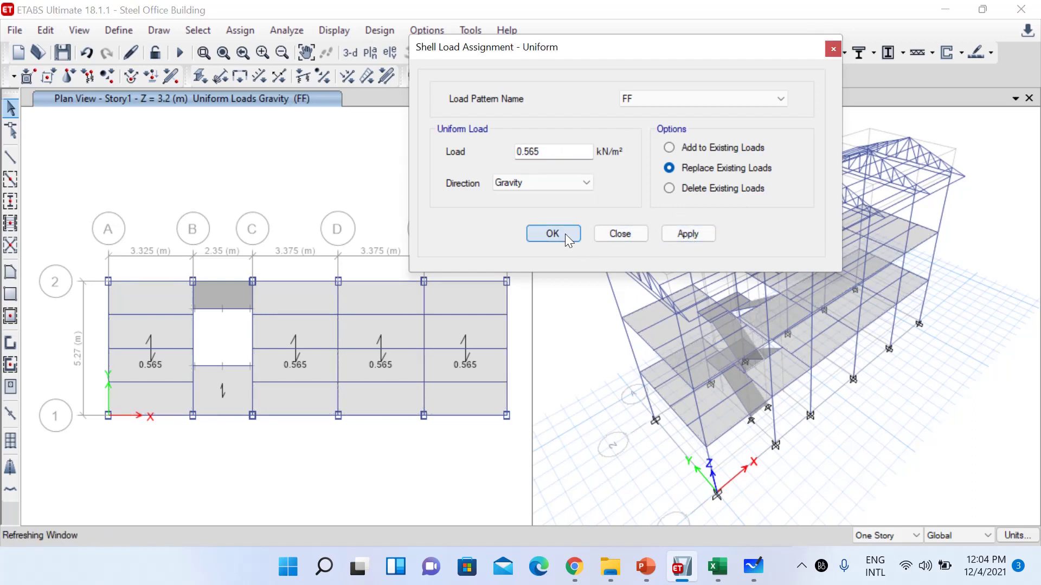
click(553, 233)
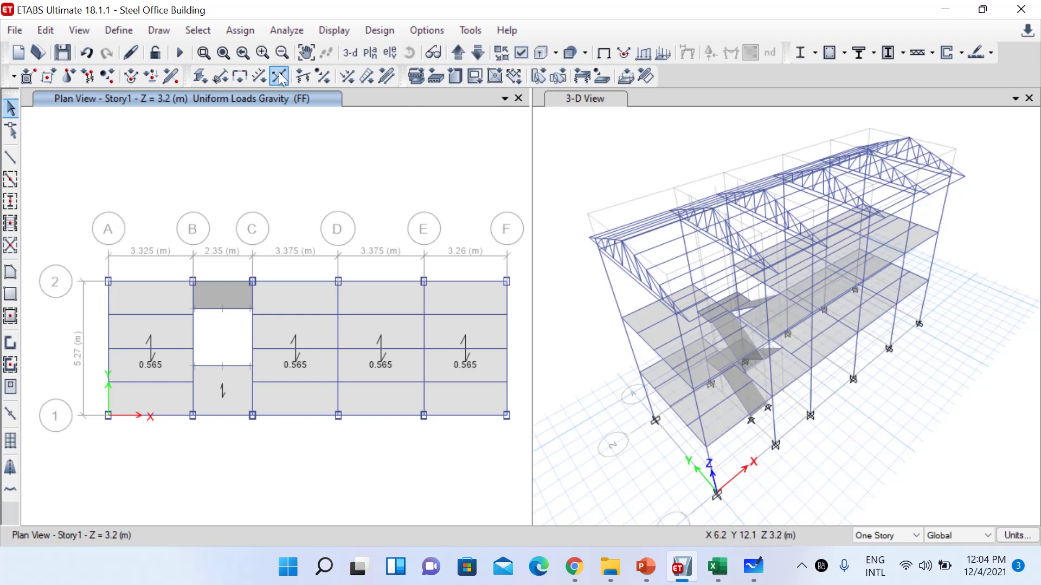
Step: Select all shells with the stair slab section property, then add a landing slab
click(194, 31)
mouse_move(230, 52)
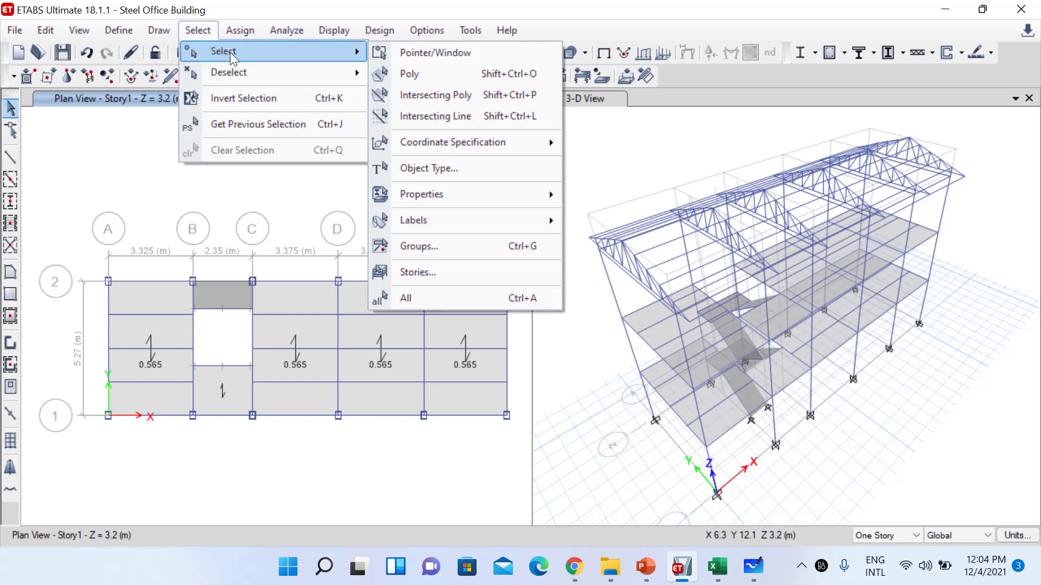
mouse_move(562, 198)
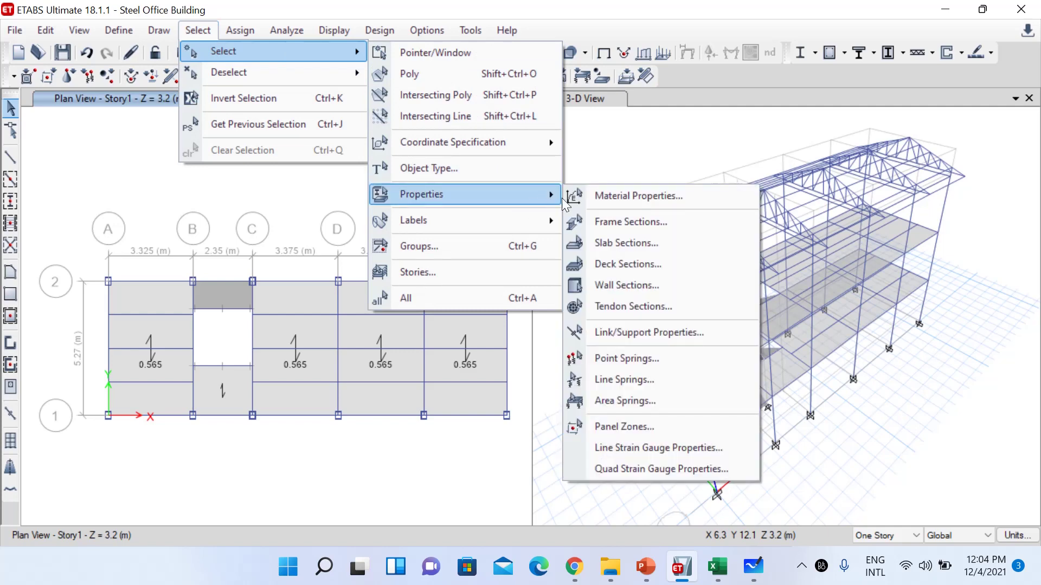
click(599, 242)
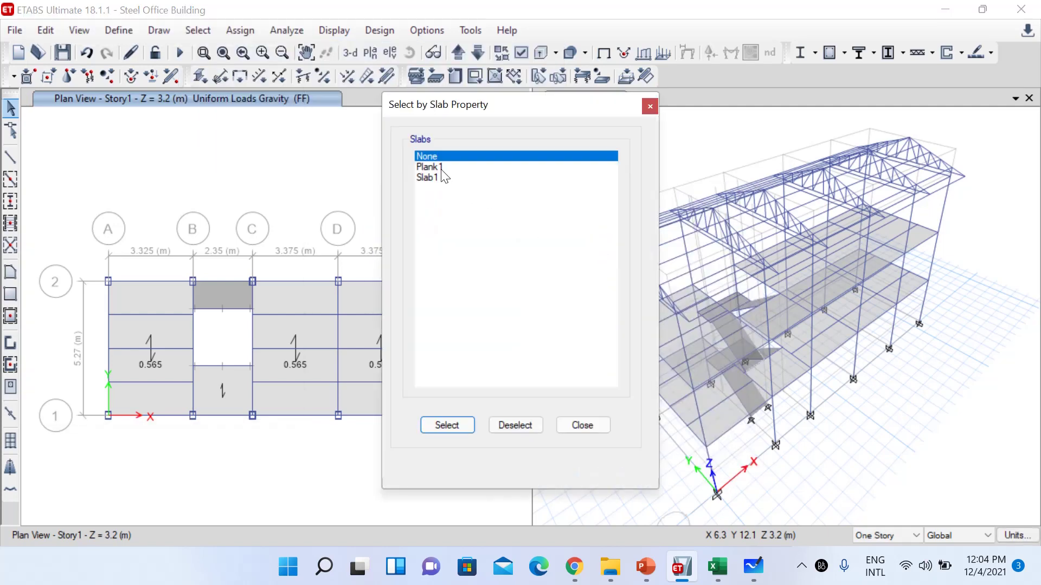
click(463, 425)
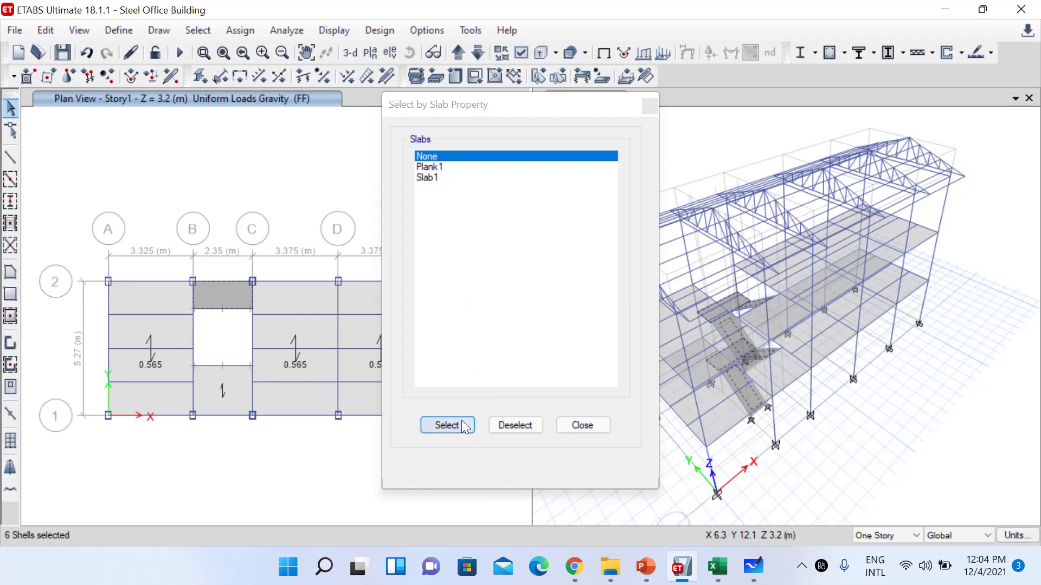
click(583, 426)
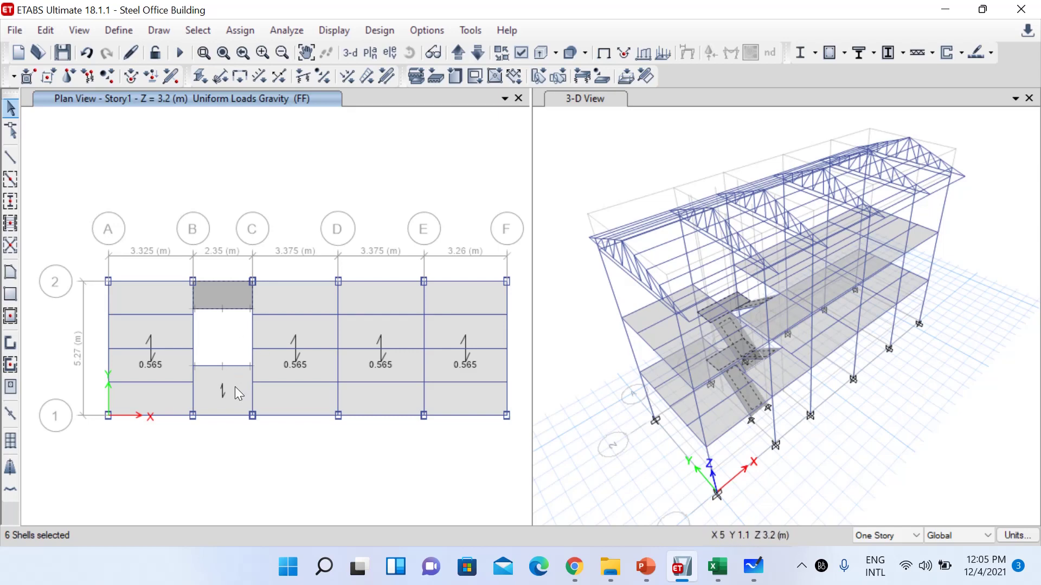
click(775, 323)
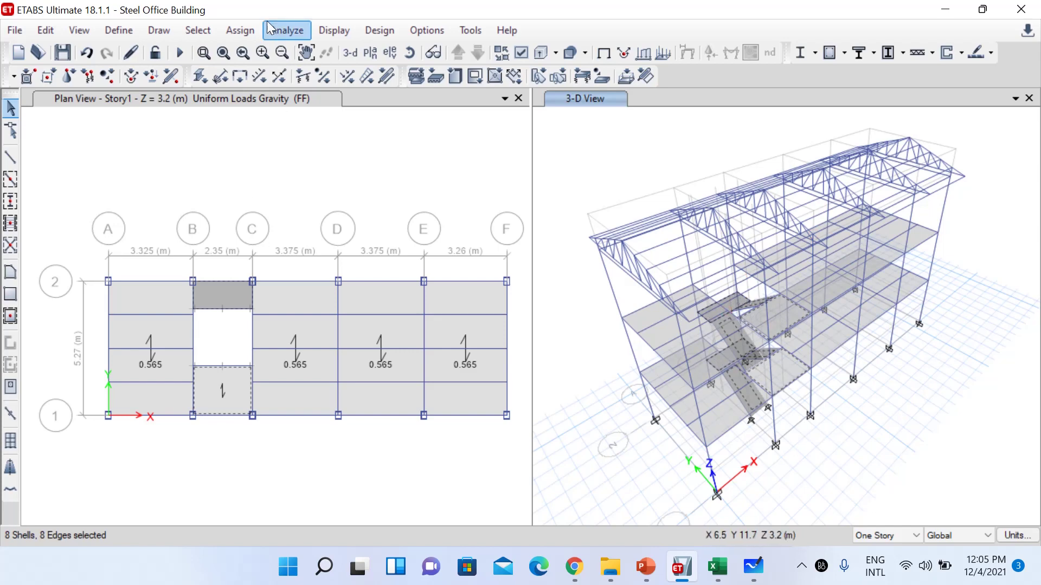
Step: Apply a 4 kN/m² uniform Live load to the selected stair and landing shells
click(248, 33)
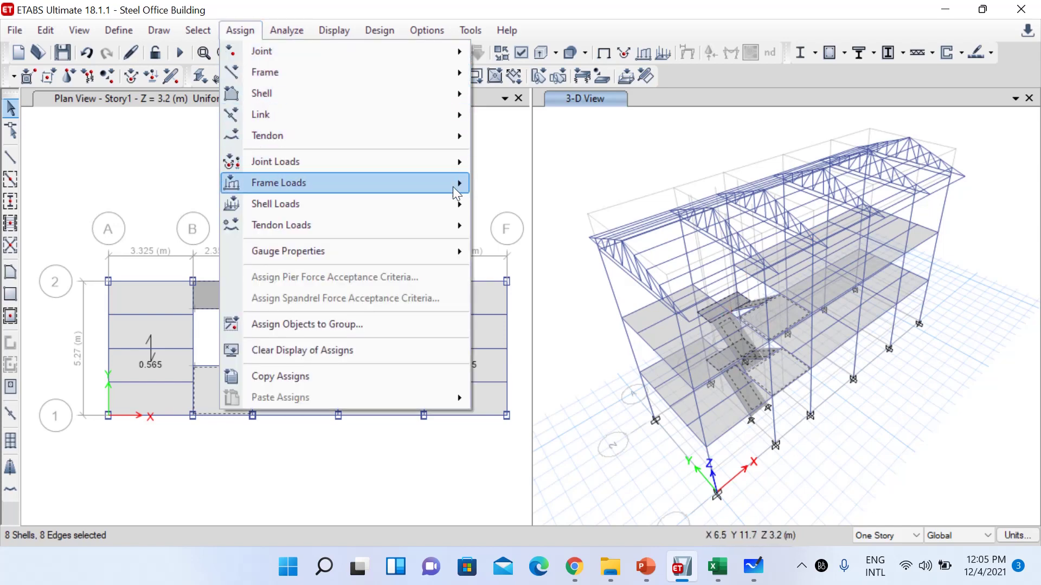
mouse_move(445, 204)
click(525, 219)
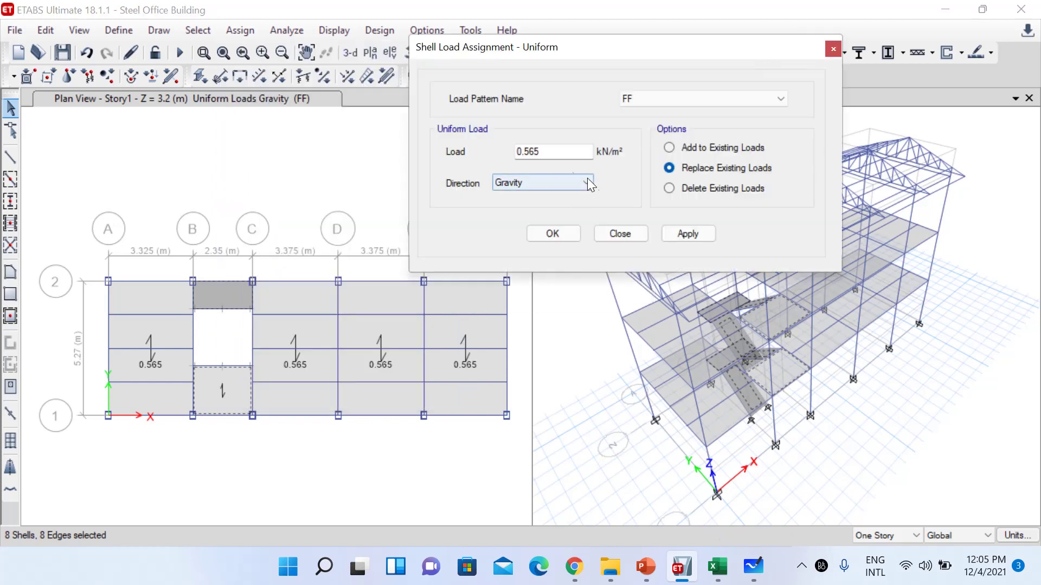
drag(524, 57, 396, 23)
click(518, 67)
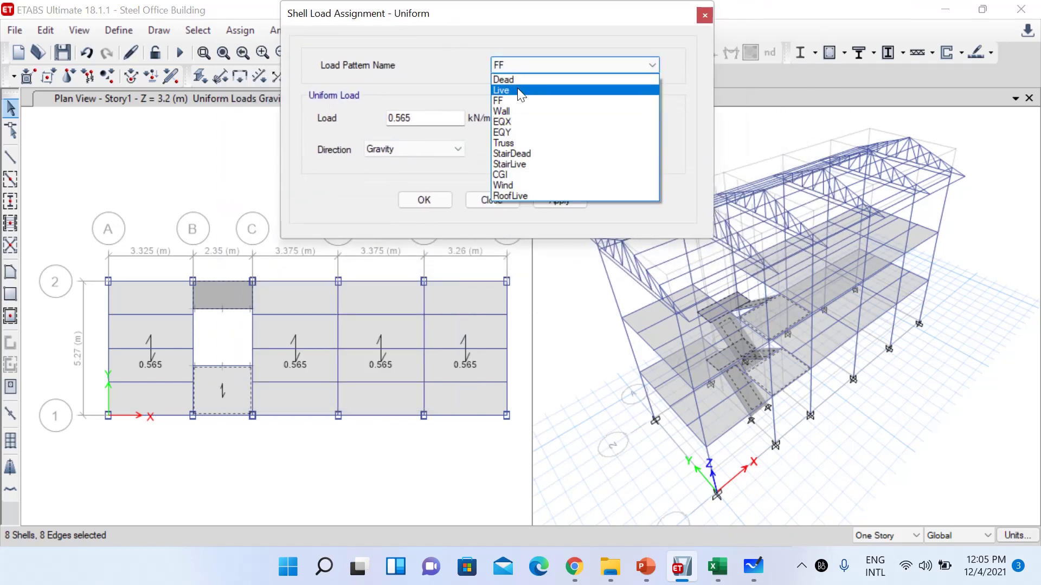
click(514, 91)
drag(430, 118, 362, 113)
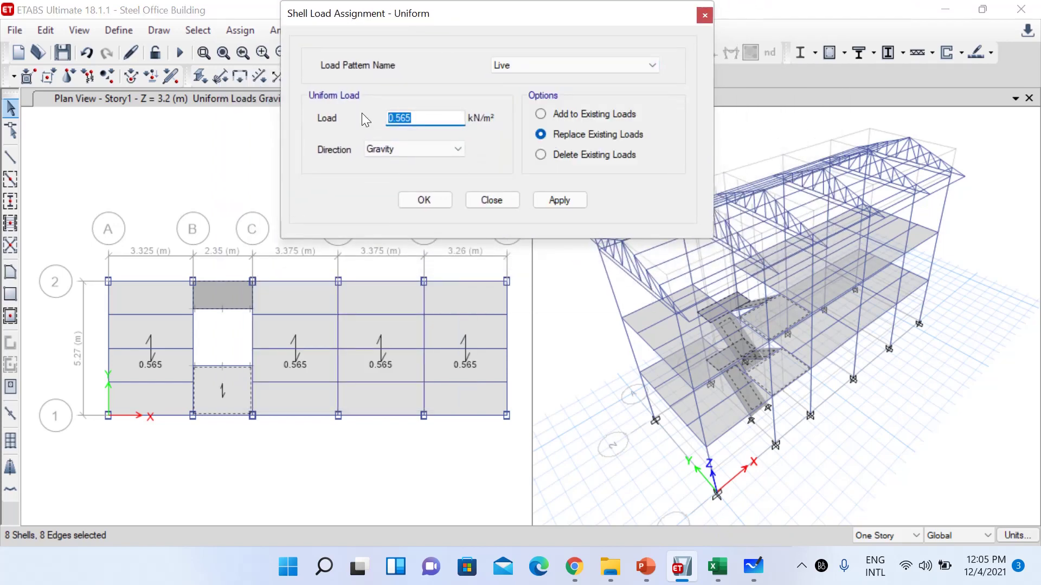
text(4)
click(561, 198)
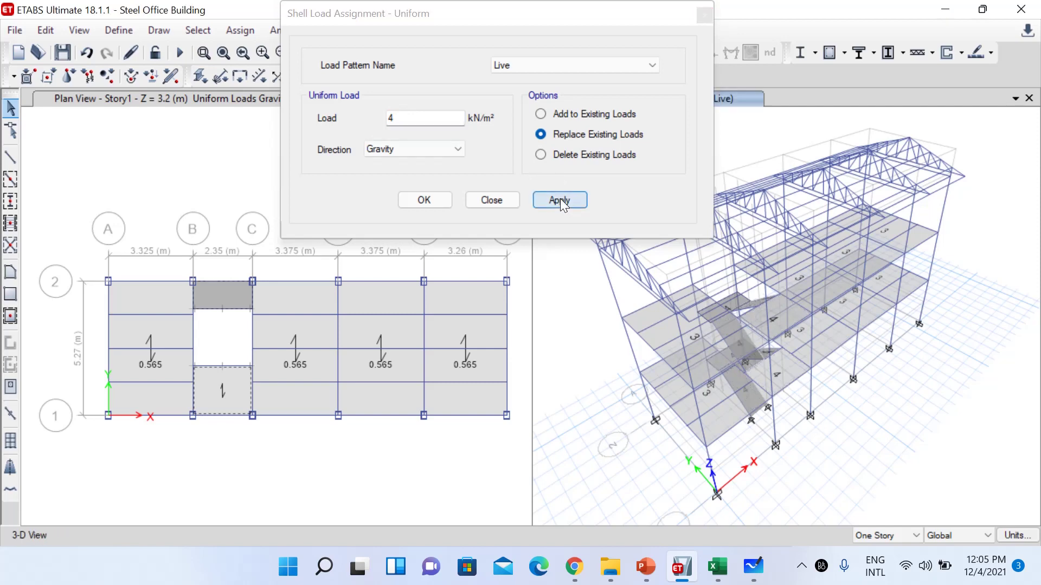
Step: Reselect the eight stair shells and check the floor finish slide for the stair value
drag(603, 20, 670, 20)
click(196, 30)
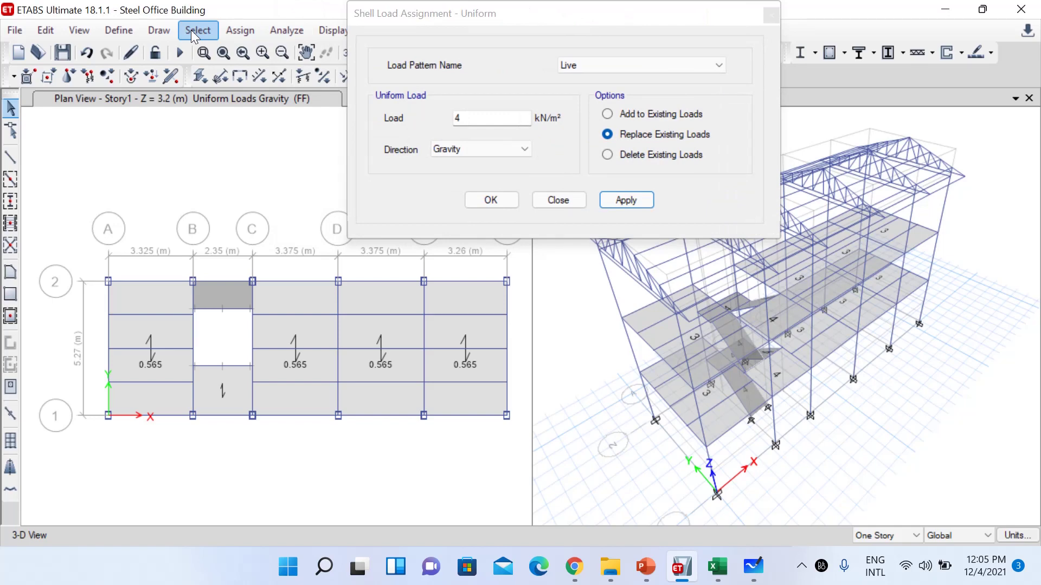
click(214, 127)
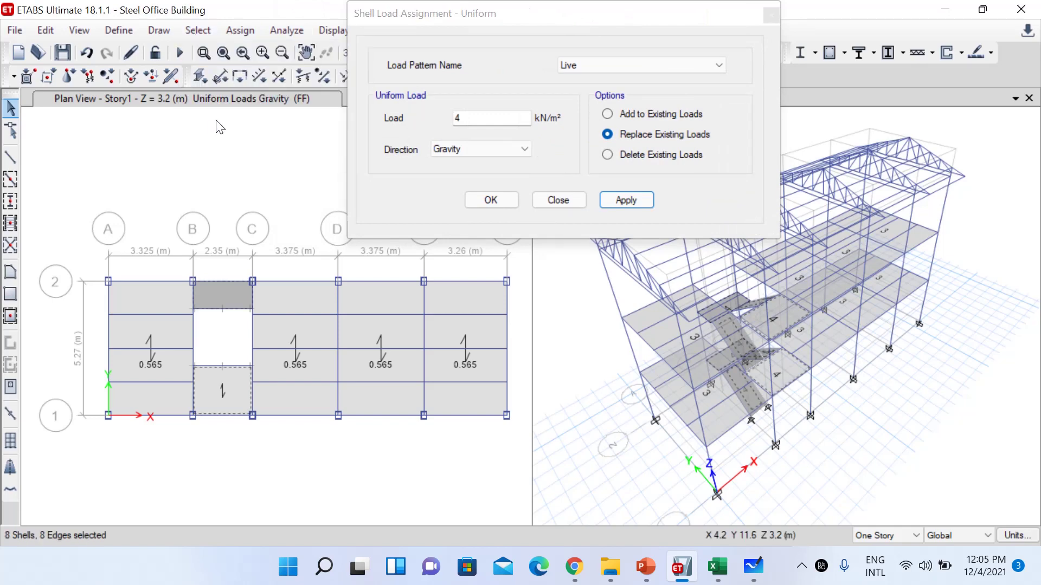
click(648, 569)
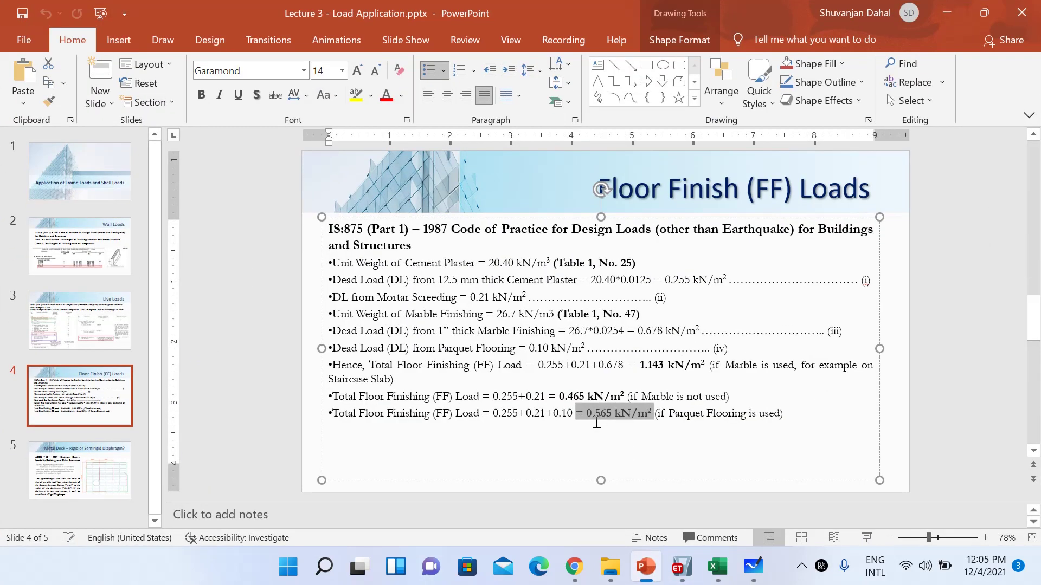
click(949, 7)
click(578, 66)
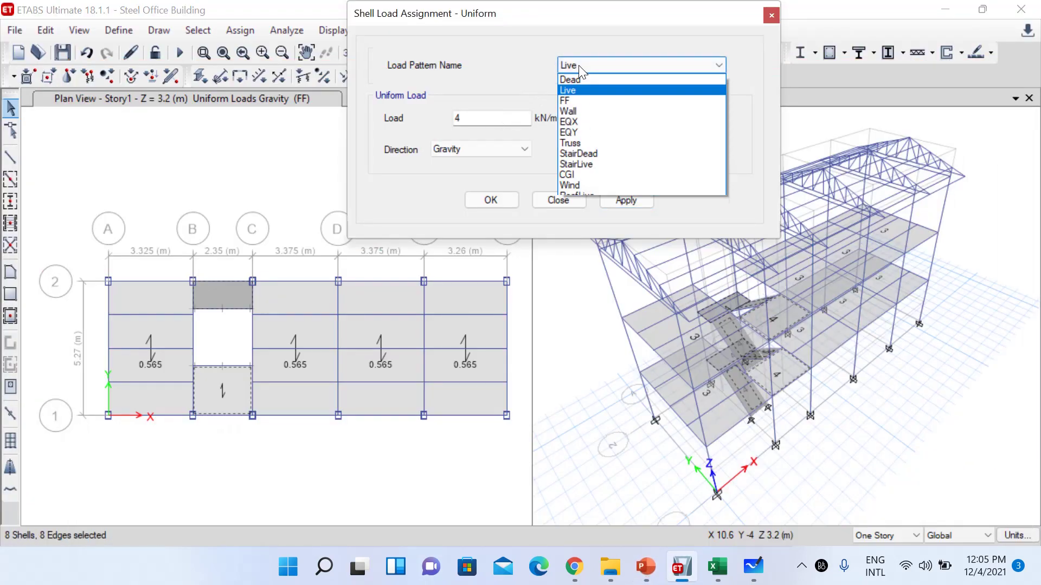
Step: Apply a 1.143 kN/m² uniform FF load to the eight stair shells
click(565, 100)
drag(485, 113, 416, 121)
text(1)
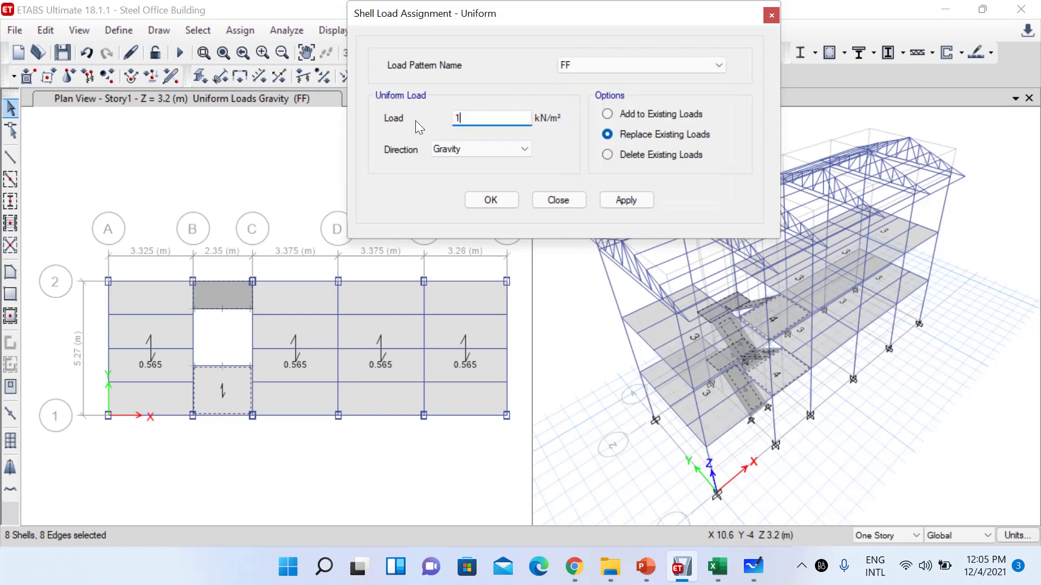
text(.143)
click(629, 201)
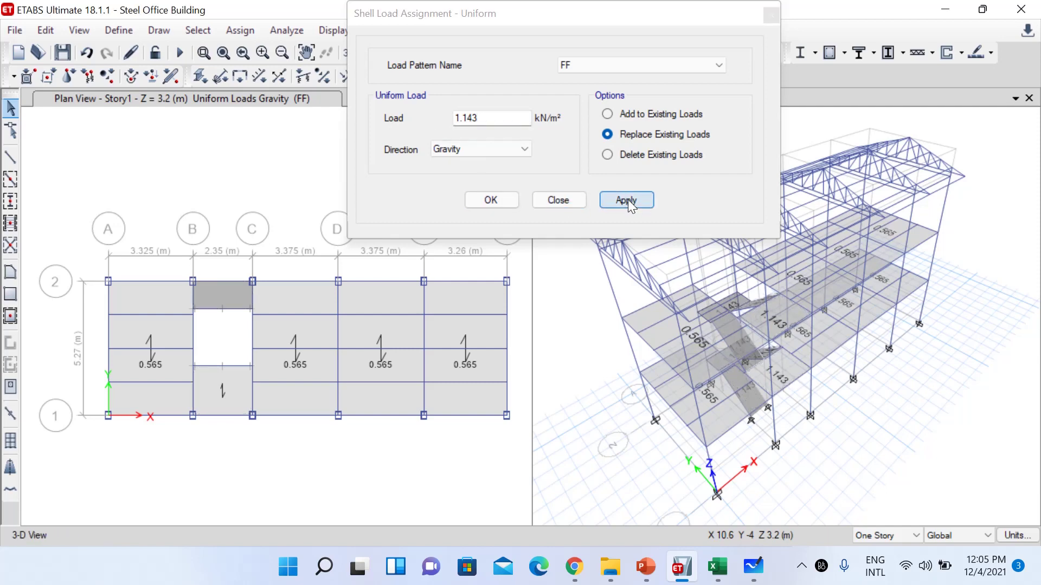
click(610, 65)
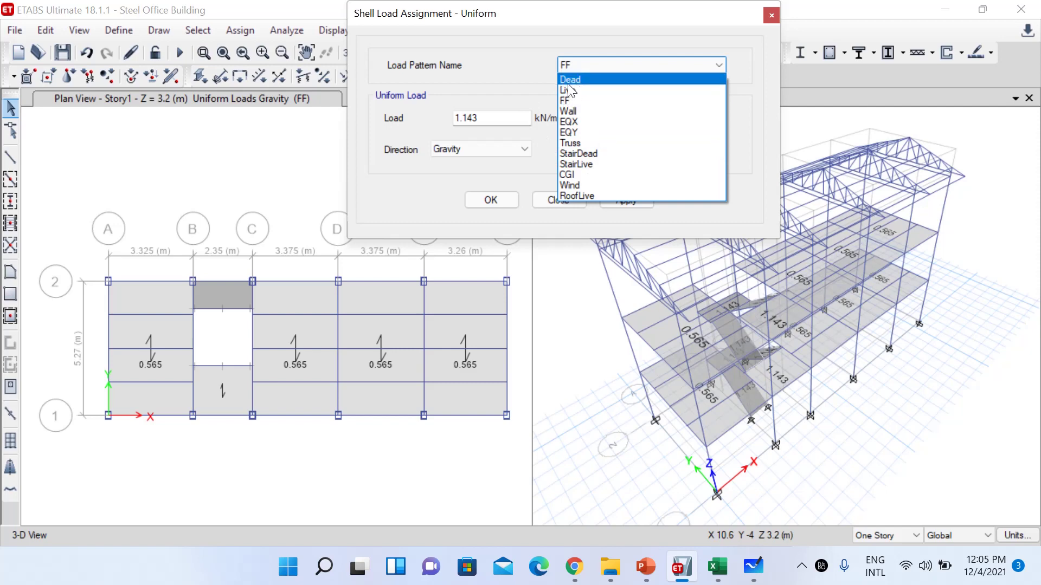
Step: Replace the eight stair shells' Live load with 0 kN/m², keeping their FF load
click(479, 79)
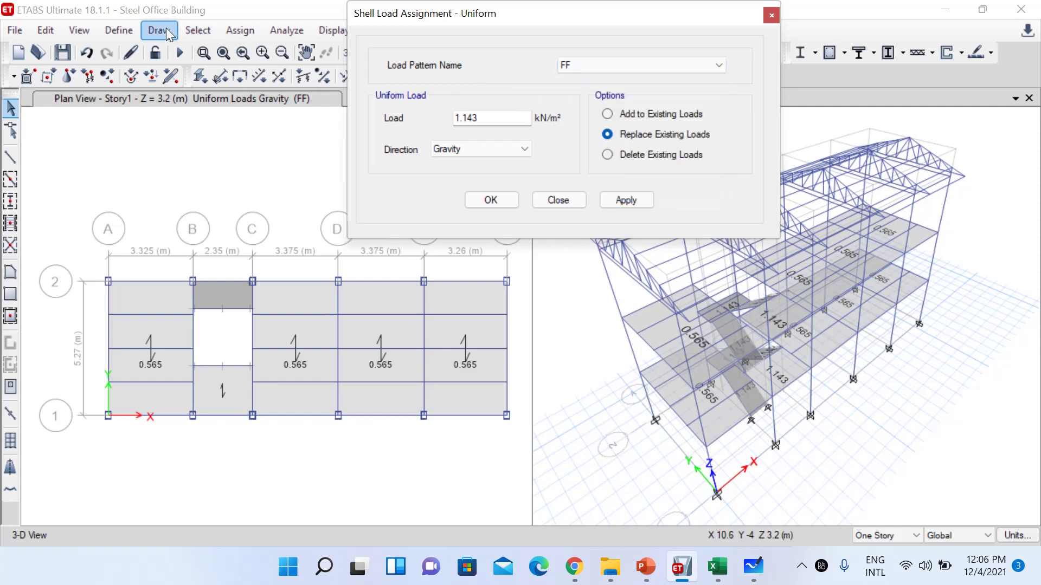
click(193, 30)
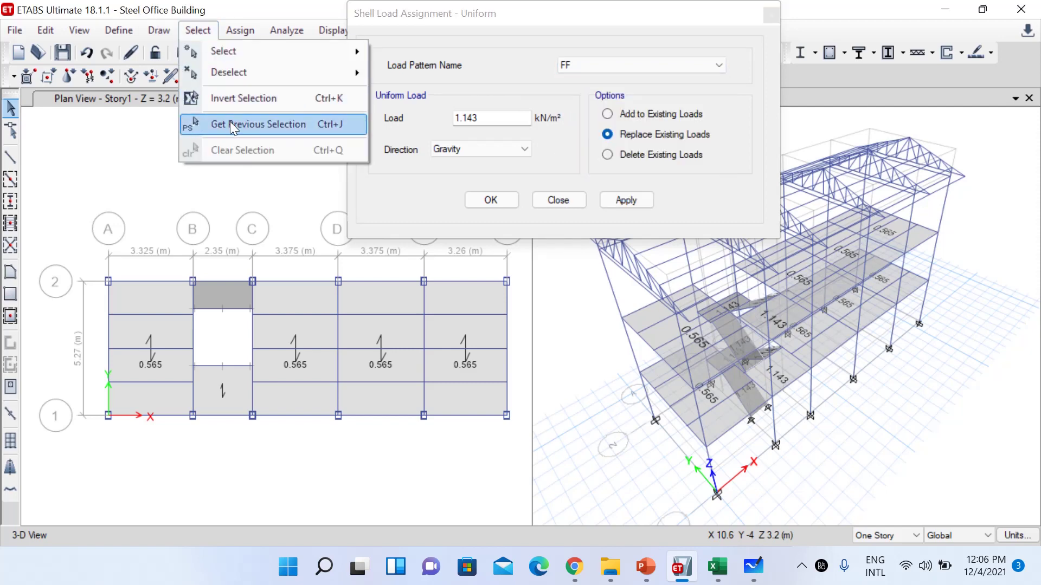
click(230, 123)
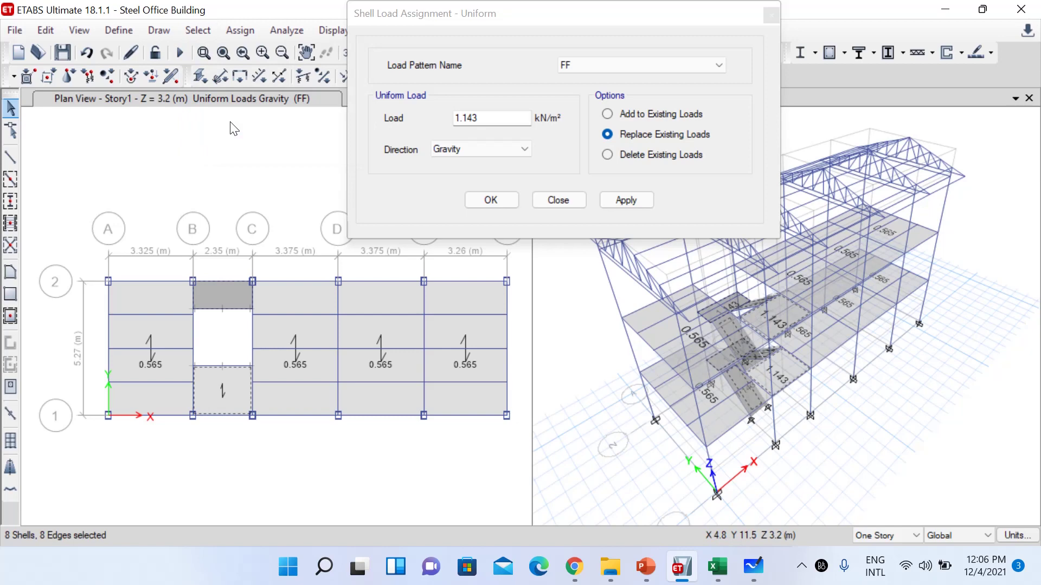
click(609, 74)
click(583, 90)
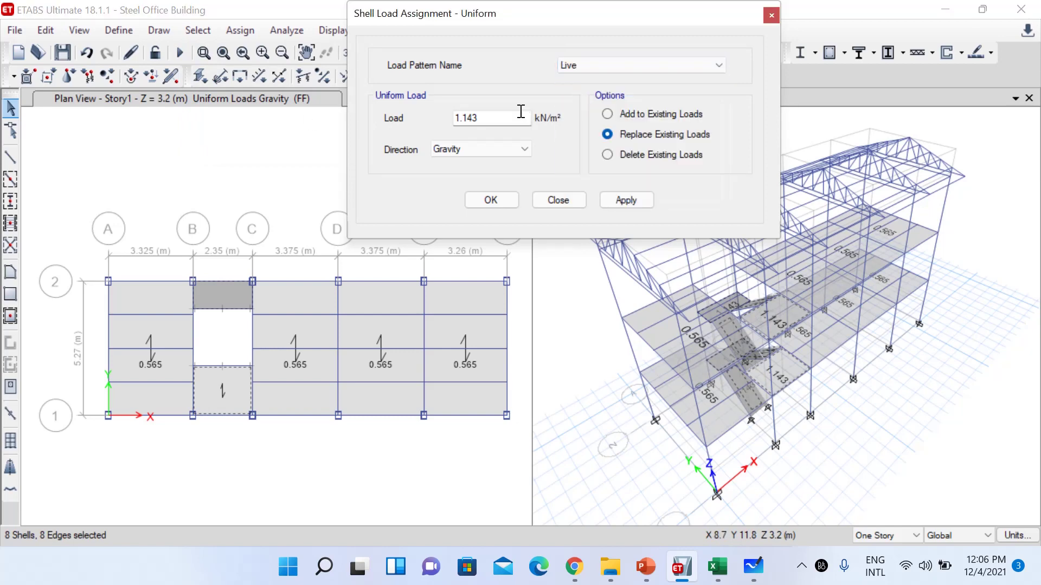
drag(502, 114, 413, 116)
text(0)
click(612, 200)
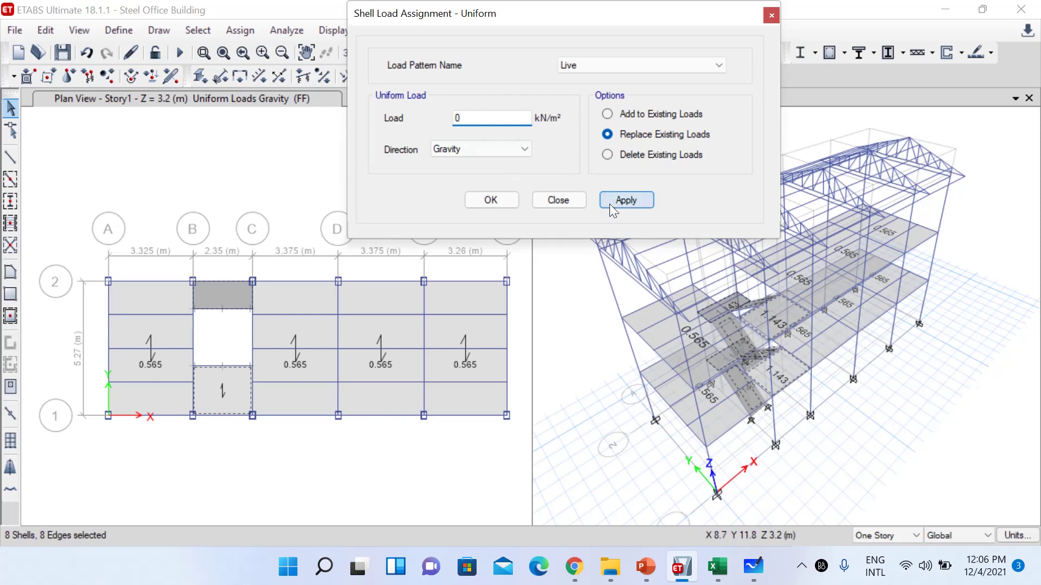
Step: Check that the B–C slab carries FF 1.143 and Live 0, then reselect the eight stair shells
right_click(233, 378)
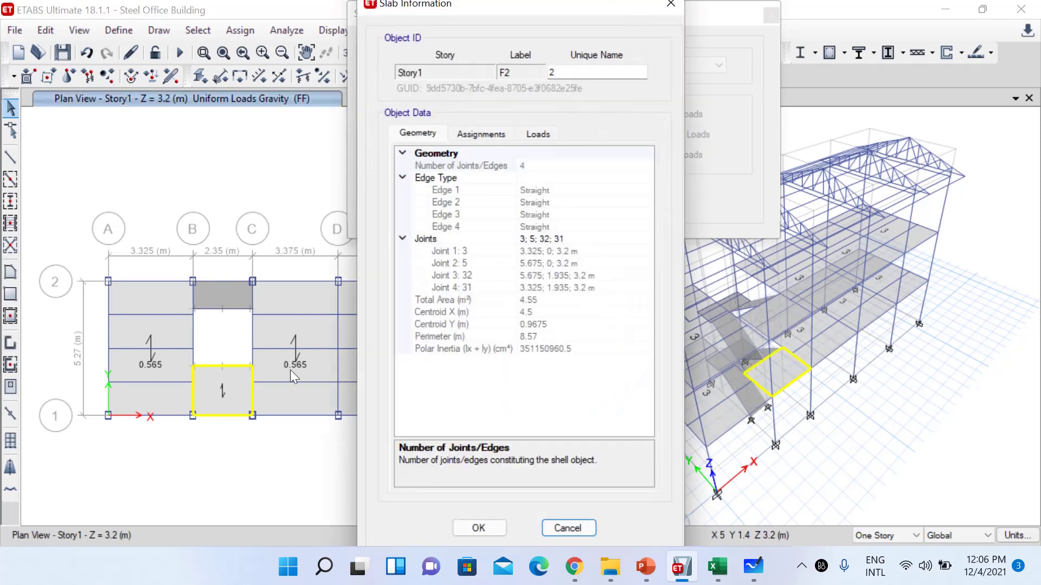
click(538, 133)
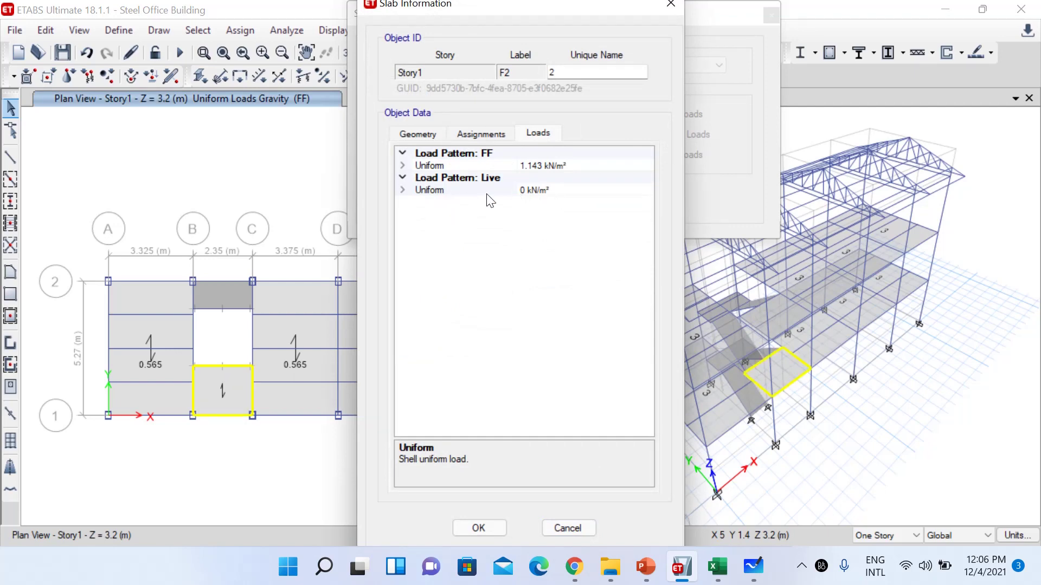
click(672, 9)
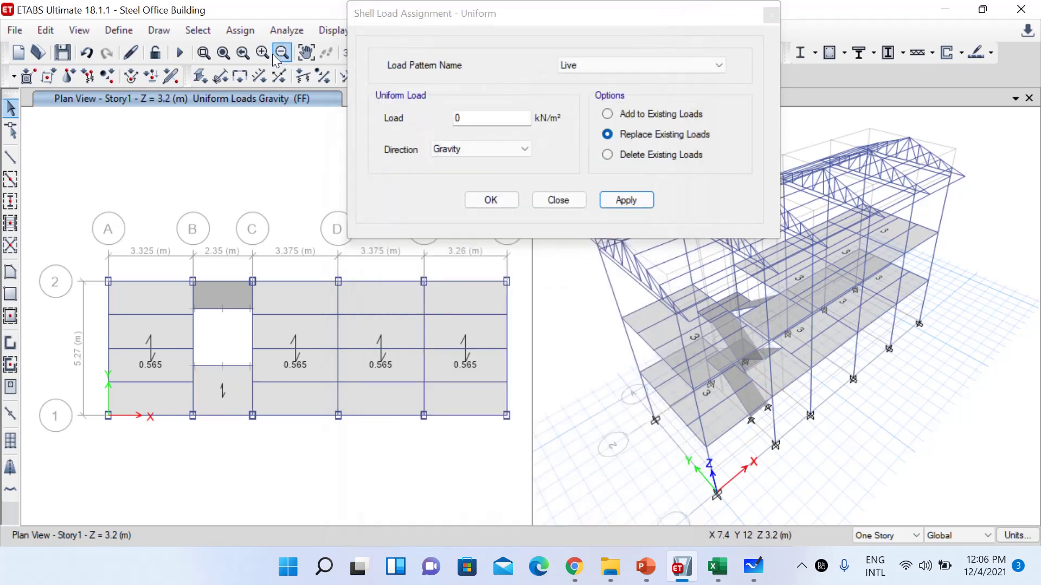
click(199, 31)
click(224, 124)
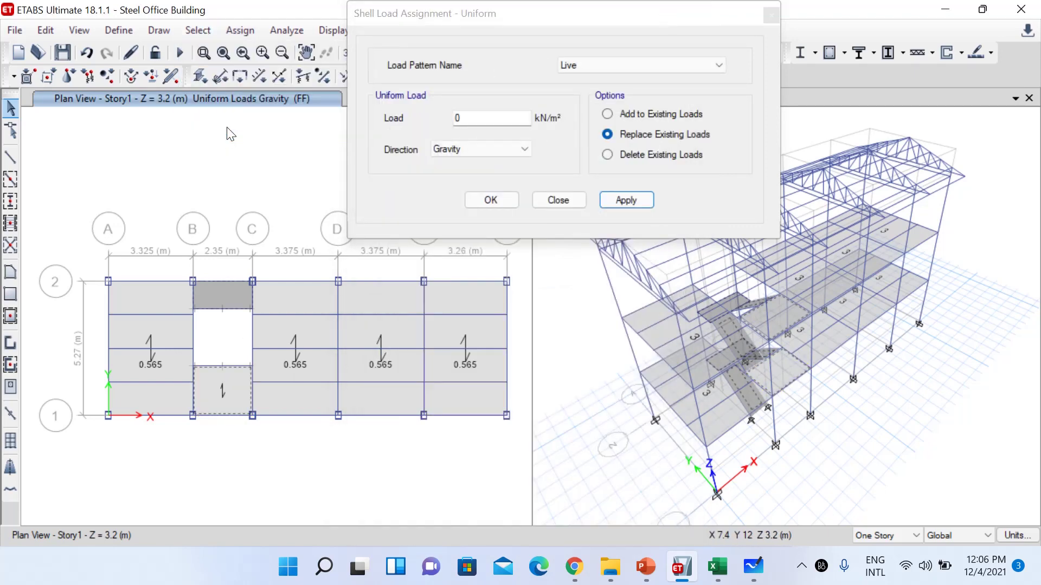
click(590, 70)
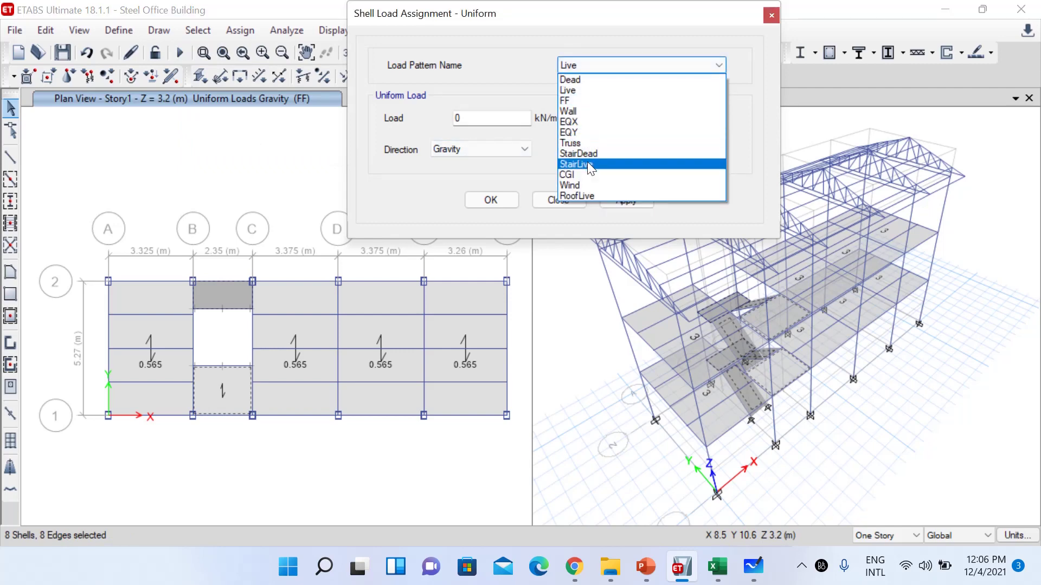
Step: Give the stair shells a 4 kN/m² StairLive load, then bring up the whiteboard truss sketch
click(586, 164)
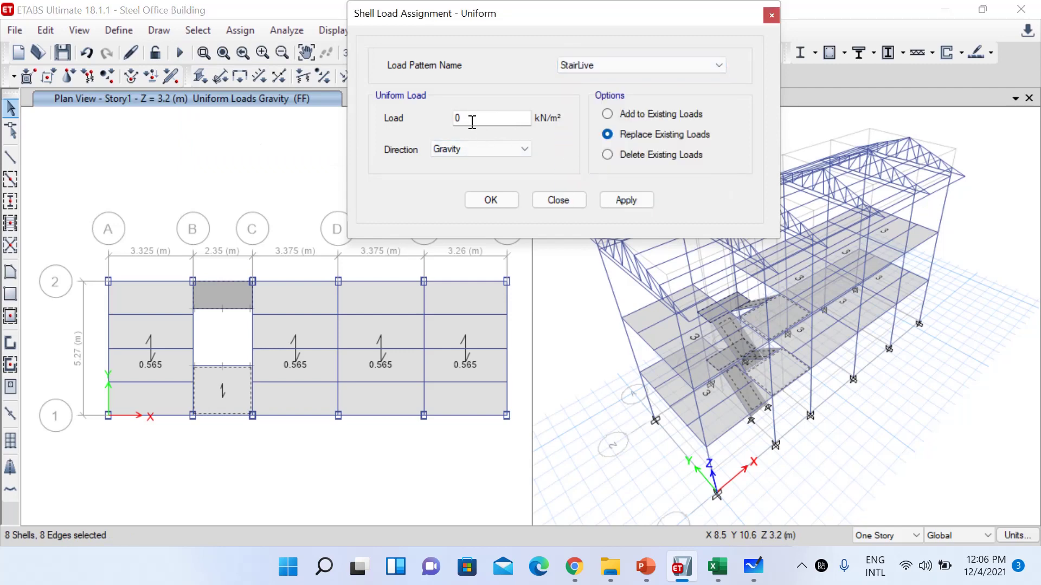
drag(471, 120, 429, 119)
click(625, 200)
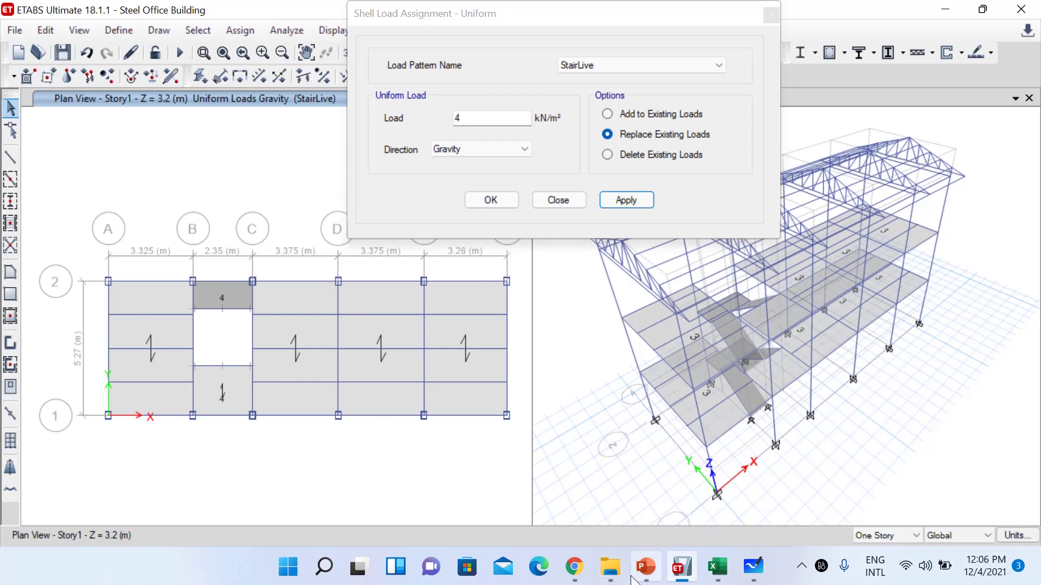
click(646, 567)
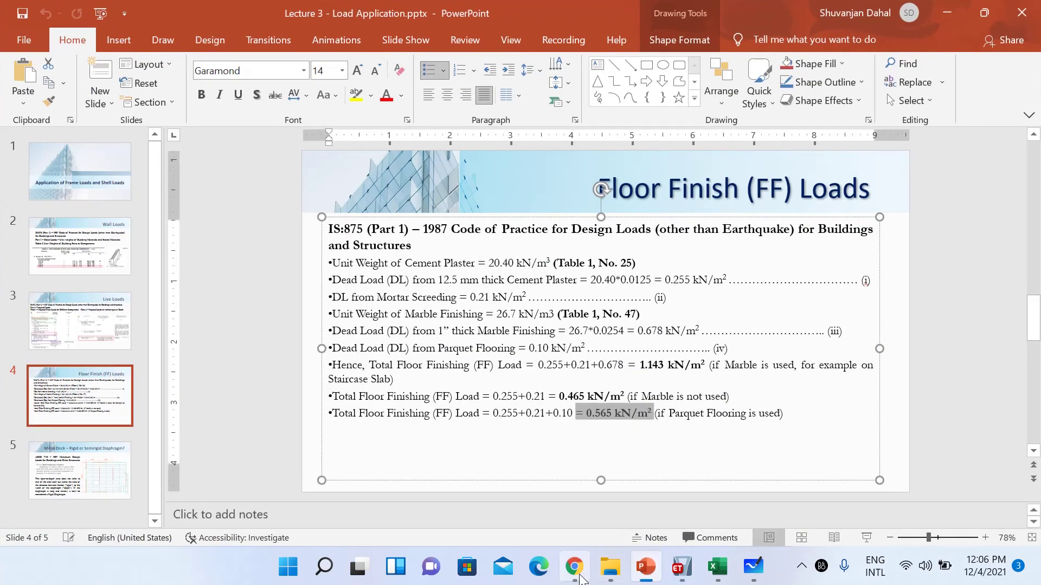
click(752, 567)
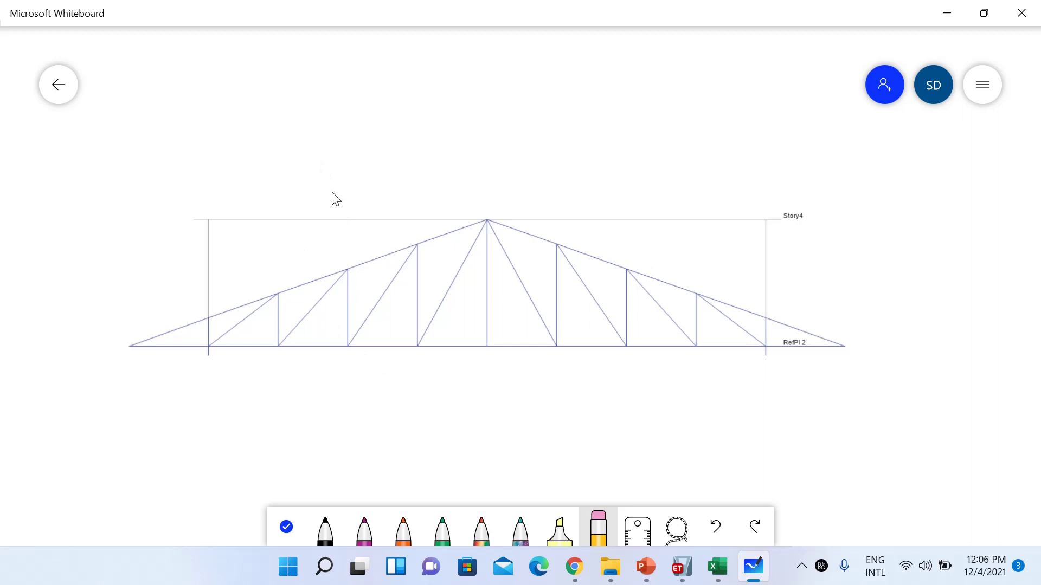
Step: Sketch a rectangular section outline in black pen above the truss
click(326, 527)
drag(246, 58, 245, 117)
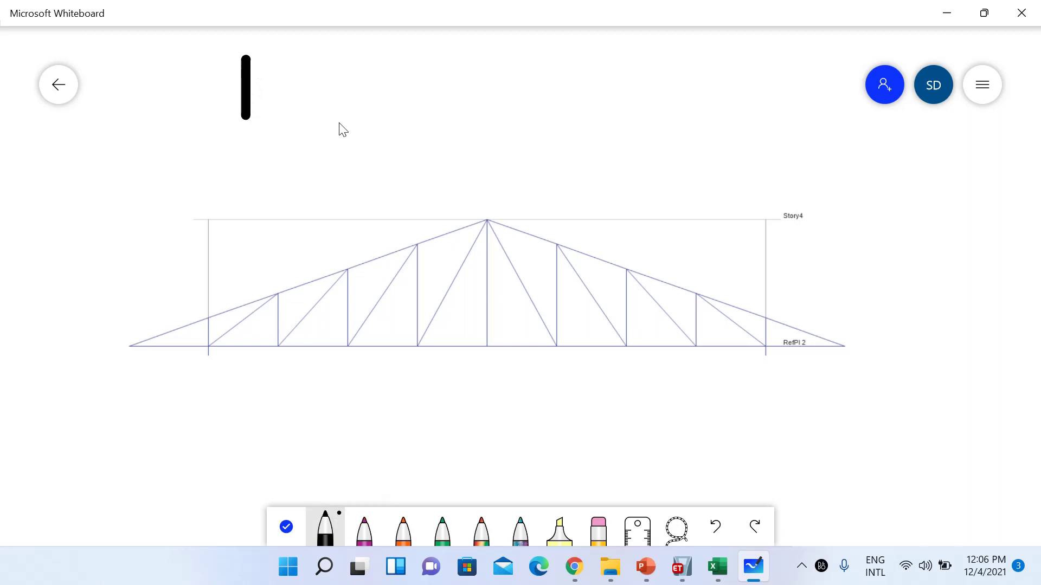
mouse_move(244, 55)
mouse_down()
mouse_move(392, 60)
mouse_move(397, 114)
mouse_up()
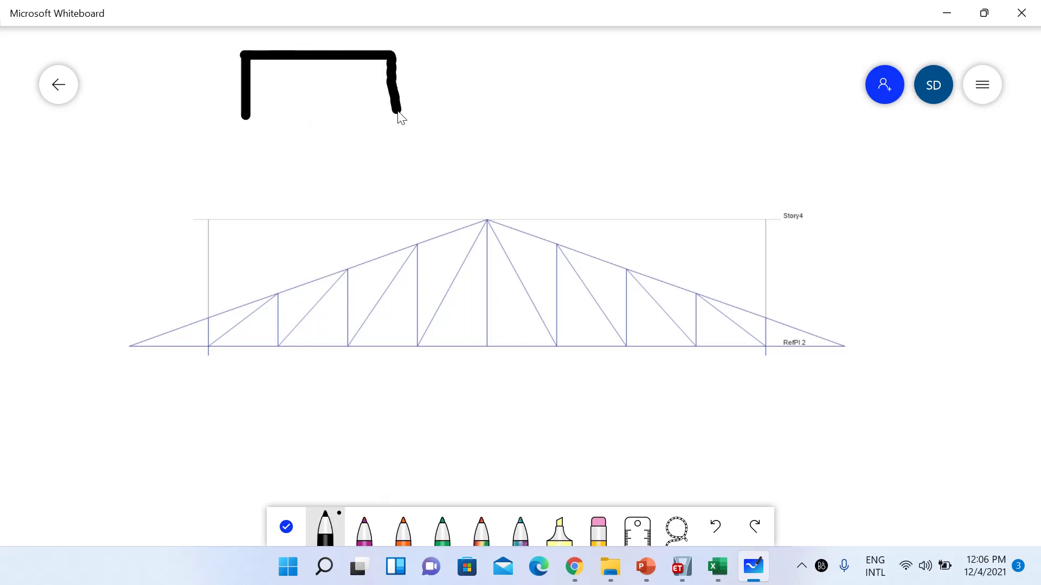
drag(245, 116, 395, 119)
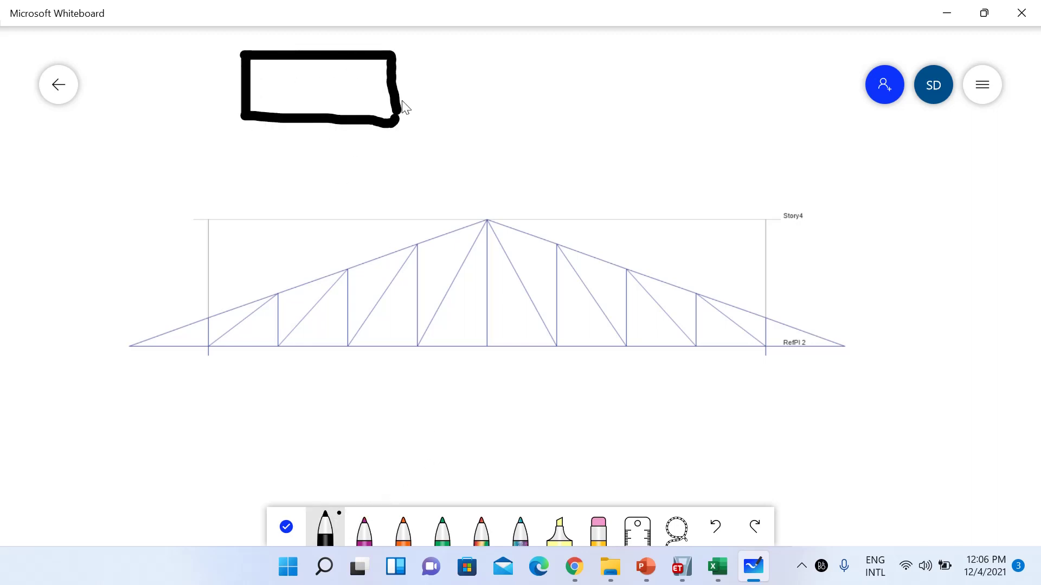
Step: Add a 250mm height dimension beside the rectangle and begin the width dimension below
mouse_move(428, 49)
mouse_down()
mouse_move(429, 98)
mouse_move(465, 123)
mouse_move(425, 134)
mouse_up()
drag(410, 50, 434, 50)
mouse_move(431, 37)
mouse_down()
mouse_move(412, 71)
mouse_move(473, 71)
mouse_move(490, 92)
mouse_move(509, 66)
mouse_move(493, 76)
mouse_move(504, 92)
mouse_move(526, 96)
mouse_move(528, 77)
mouse_move(552, 92)
mouse_move(569, 82)
mouse_move(623, 95)
mouse_up()
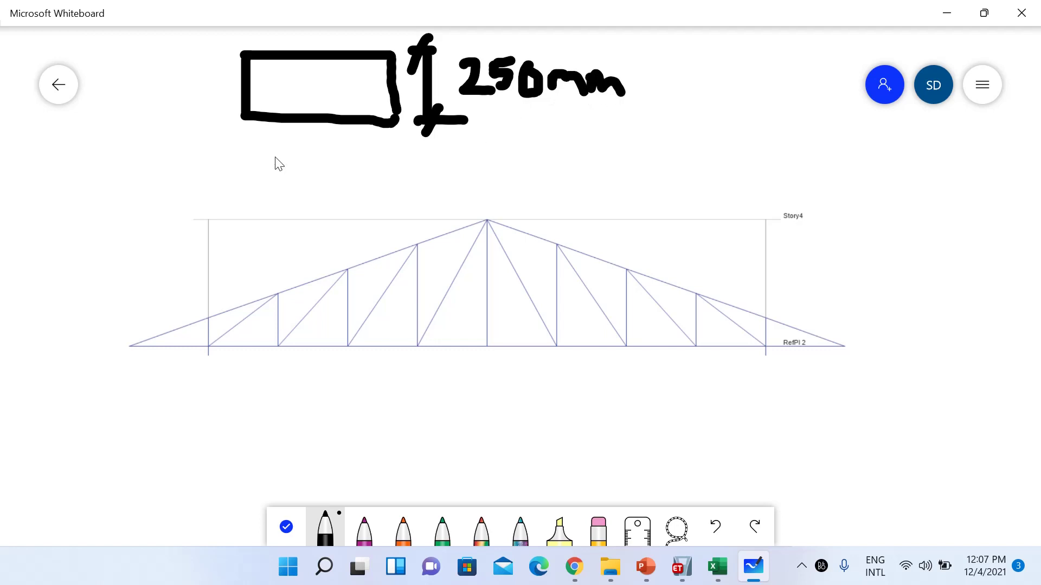
mouse_move(251, 156)
mouse_down()
mouse_move(398, 164)
mouse_move(376, 177)
mouse_up()
drag(249, 138, 242, 169)
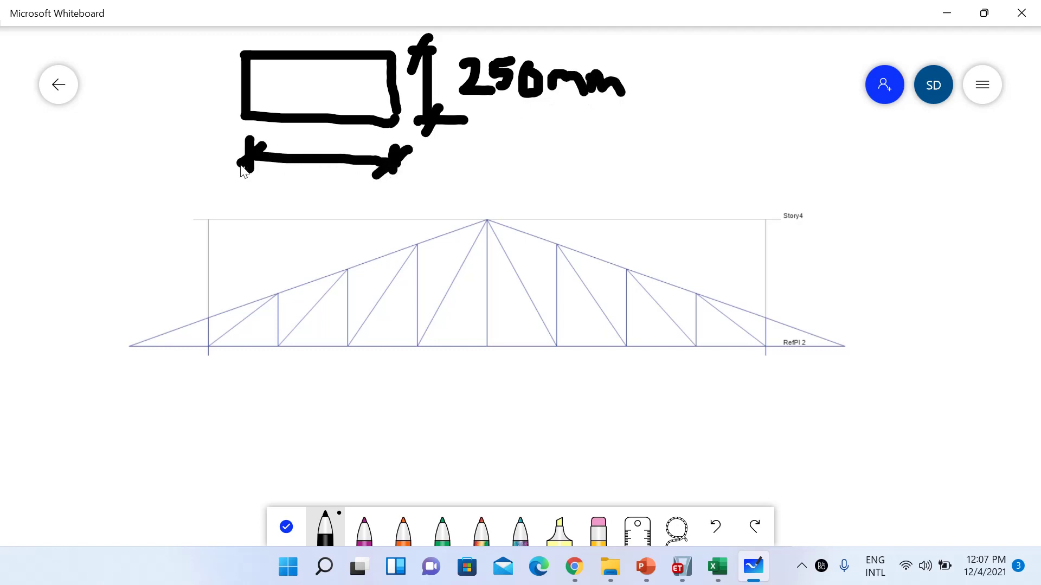
Step: Label the width dimension 1100mm and circle the dimensioned section sketch
drag(436, 156, 436, 188)
mouse_move(456, 153)
mouse_down()
mouse_move(454, 188)
mouse_move(477, 184)
mouse_move(489, 163)
mouse_up()
mouse_move(511, 161)
mouse_down()
mouse_move(502, 169)
mouse_move(527, 179)
mouse_move(574, 174)
mouse_up()
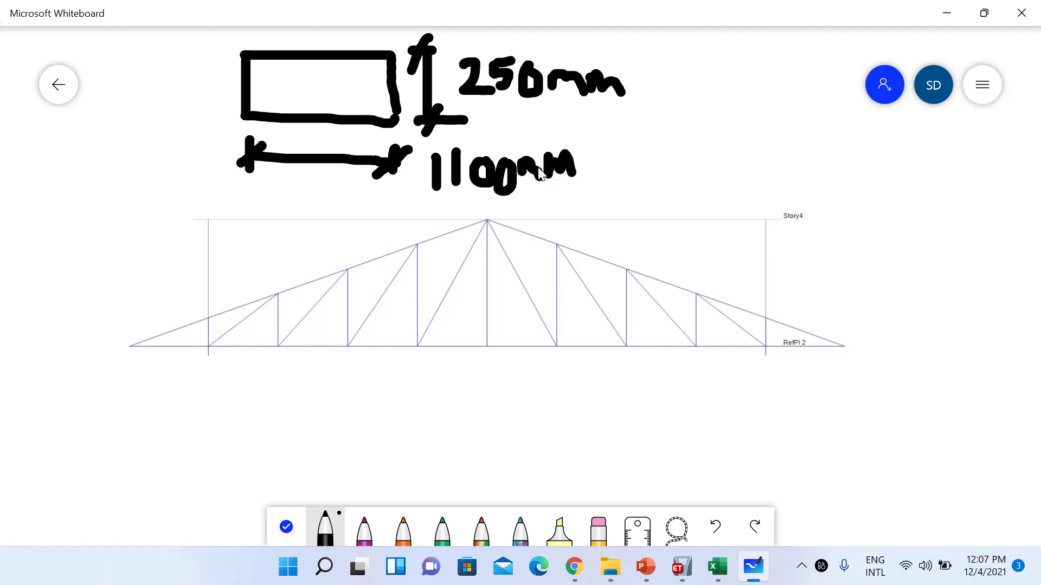
mouse_move(399, 47)
mouse_down()
mouse_move(247, 37)
mouse_move(218, 68)
mouse_move(285, 139)
mouse_move(353, 151)
mouse_move(397, 108)
mouse_move(391, 54)
mouse_up()
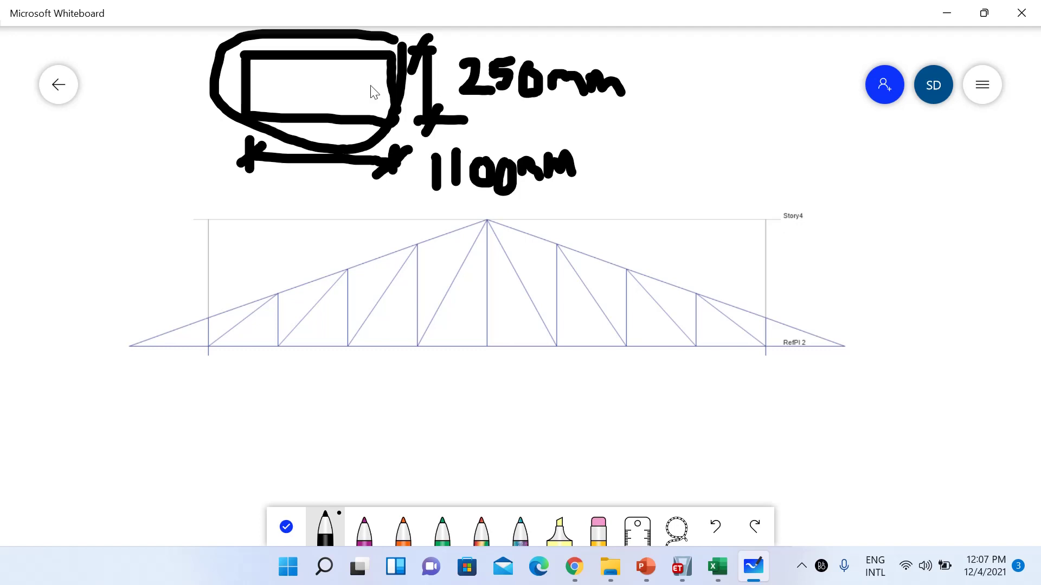
click(324, 567)
Step: Launch Calculator and compute 1.1 × 0.25 × 0.005 = 0.001375
text(cal)
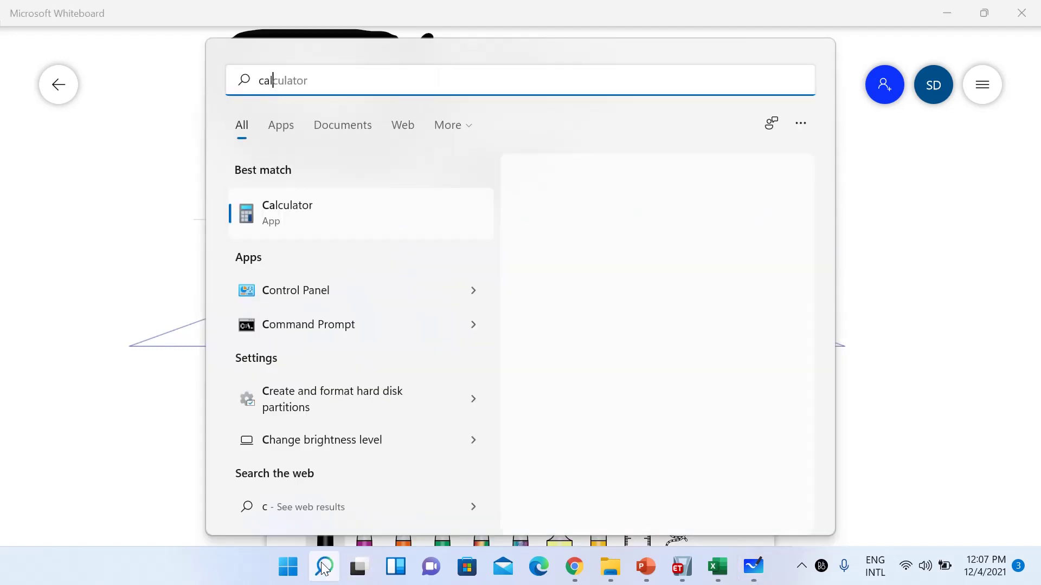
key(Return)
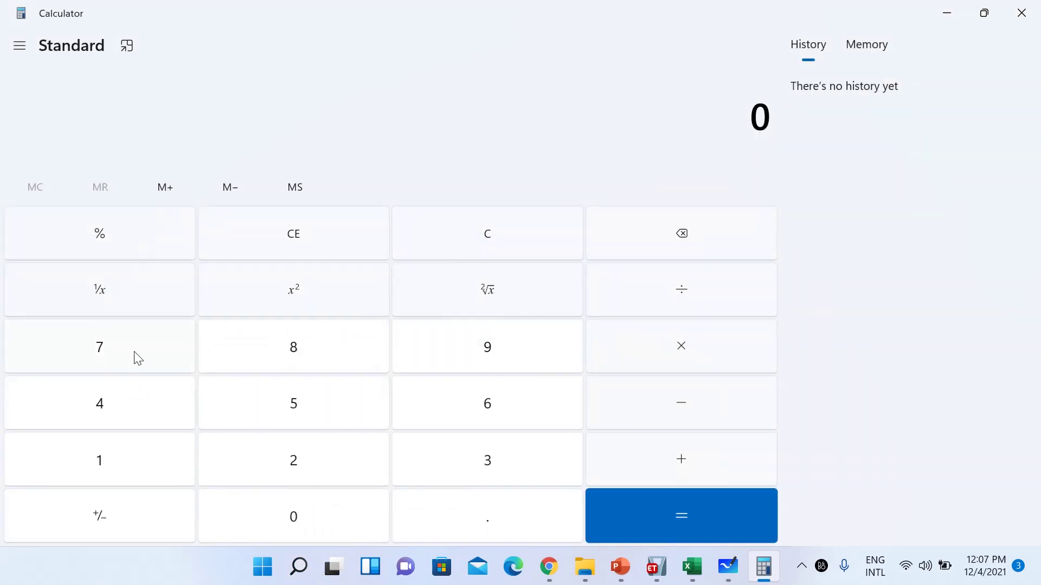
click(135, 470)
click(418, 526)
click(139, 482)
click(353, 518)
click(417, 510)
click(347, 473)
click(332, 408)
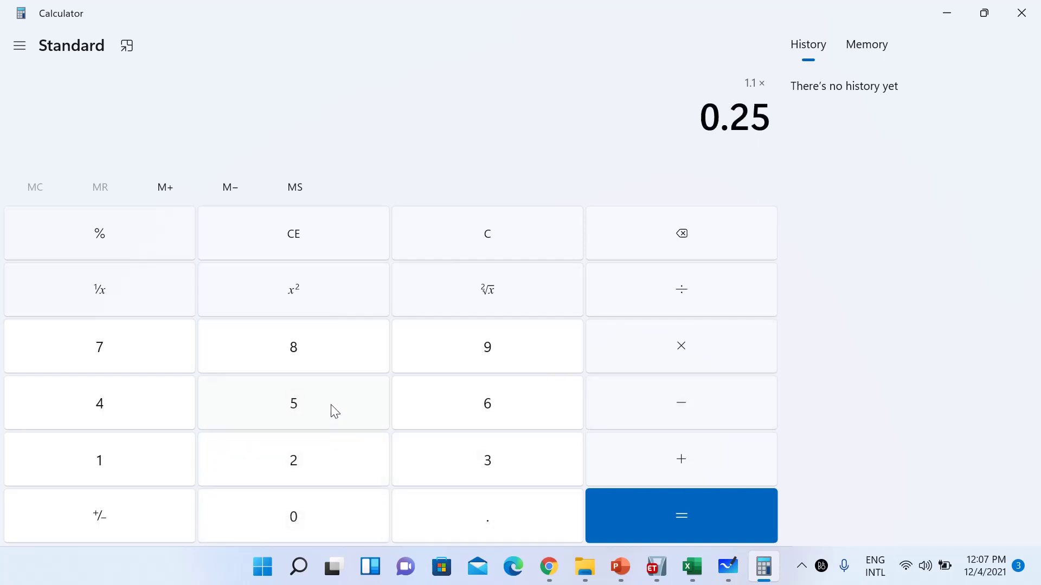
click(653, 345)
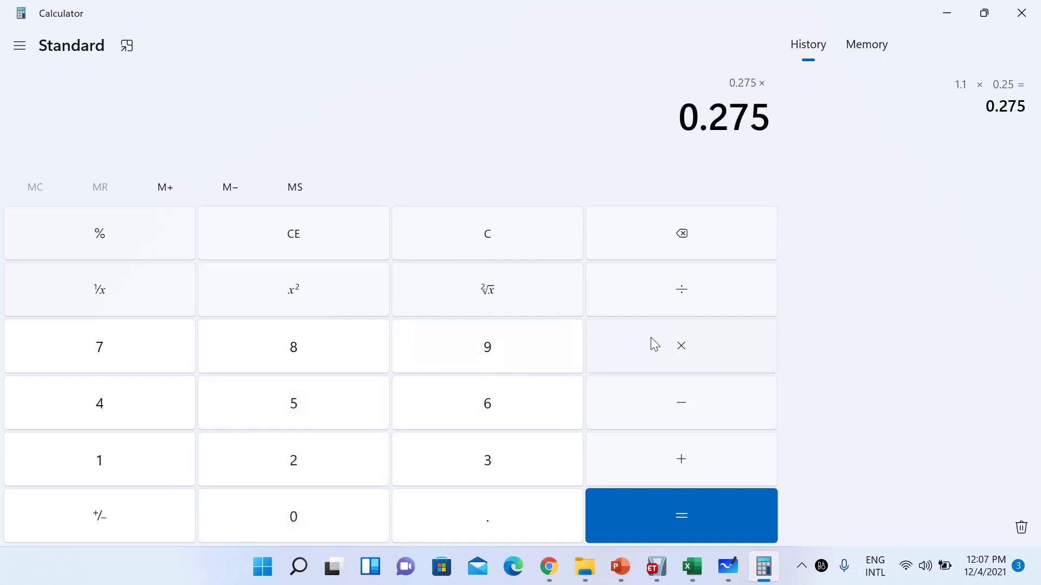
click(343, 524)
click(437, 515)
click(342, 518)
click(341, 518)
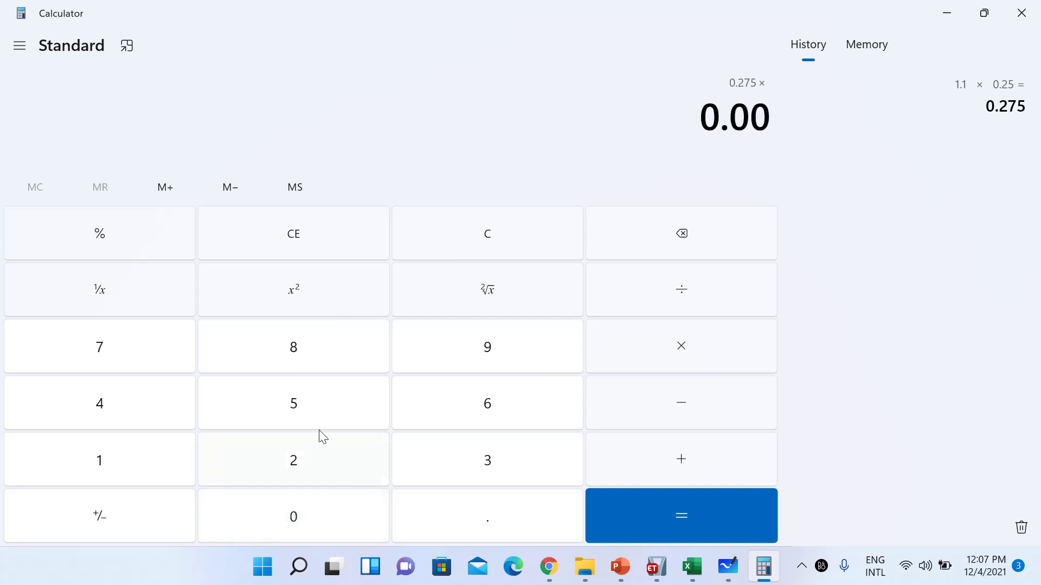
click(324, 415)
click(681, 515)
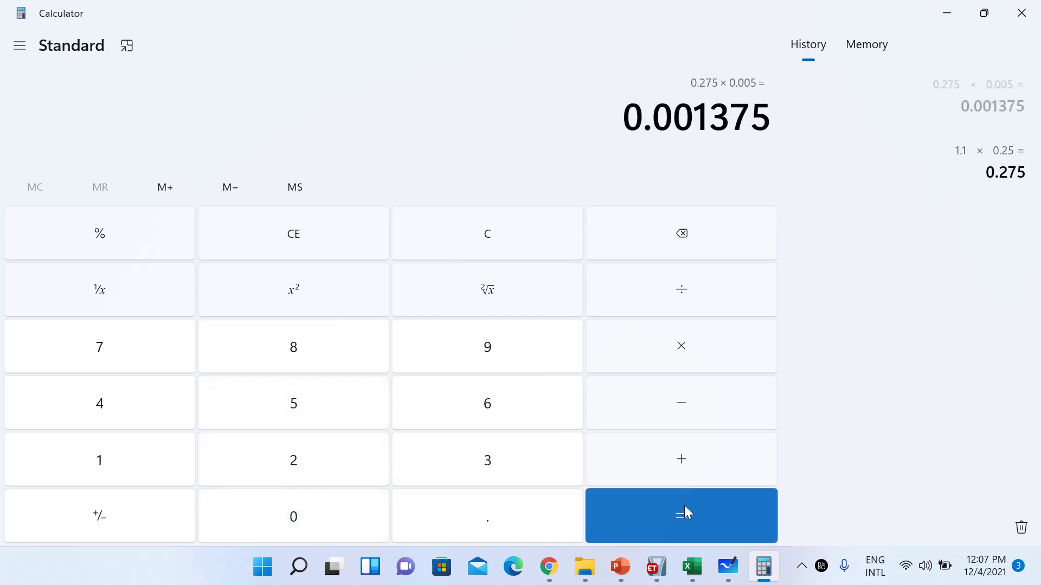
Step: Multiply the result by 7850 and then 9.81 to get 105.8866875
click(679, 349)
click(100, 352)
click(256, 362)
click(264, 395)
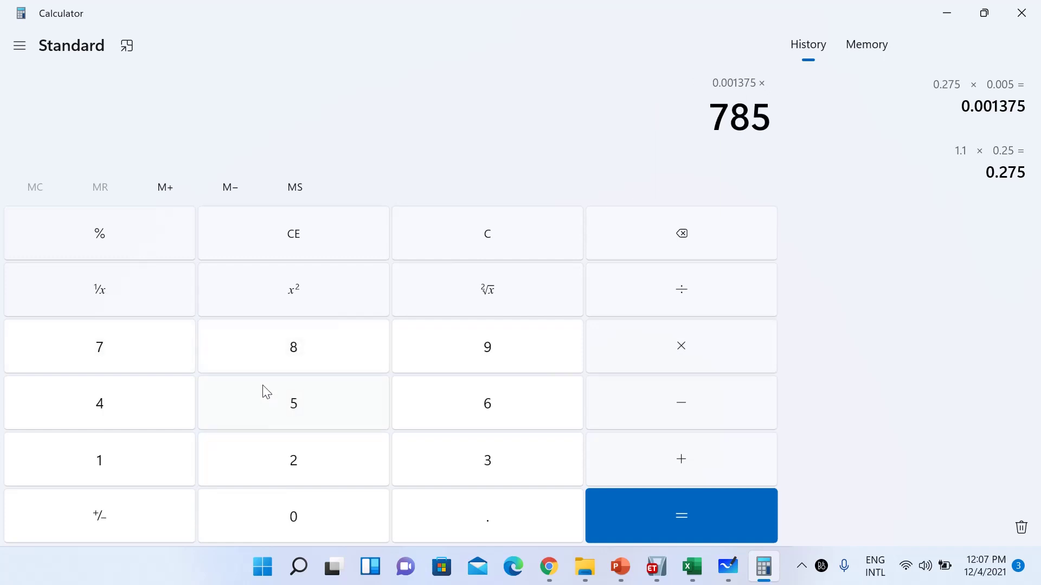
click(289, 521)
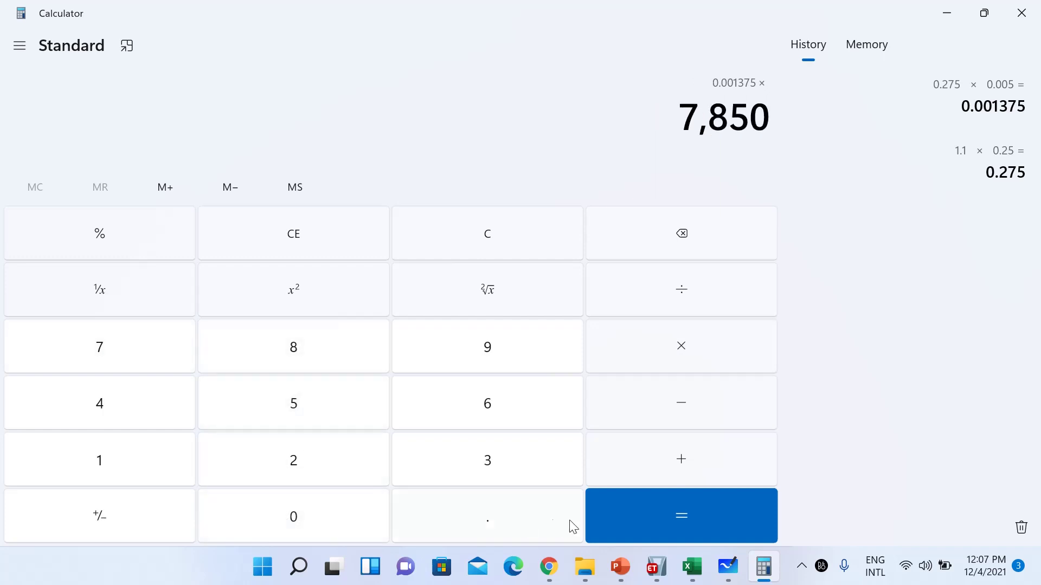
click(656, 525)
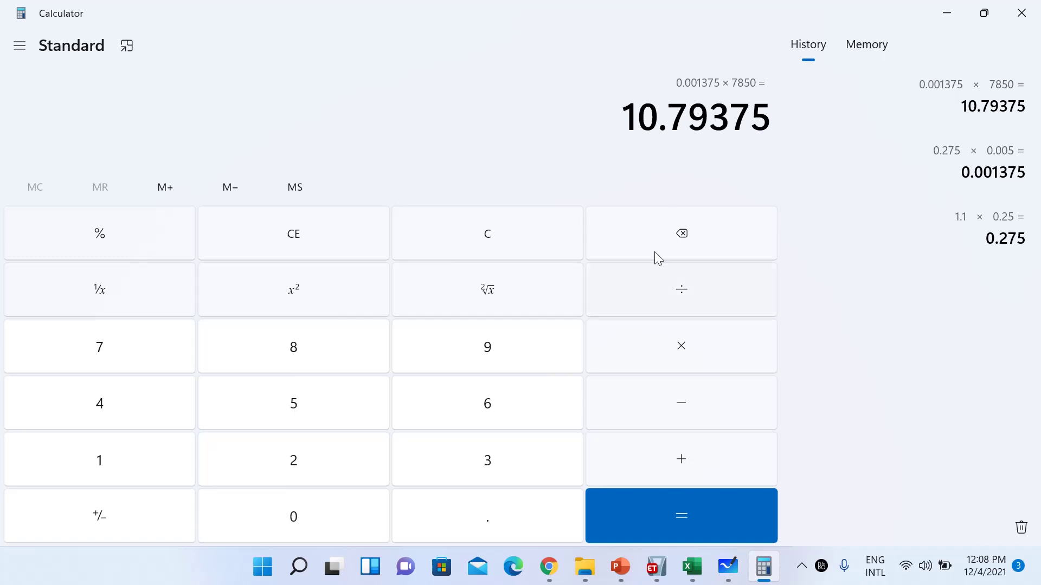
click(683, 354)
click(472, 344)
click(453, 505)
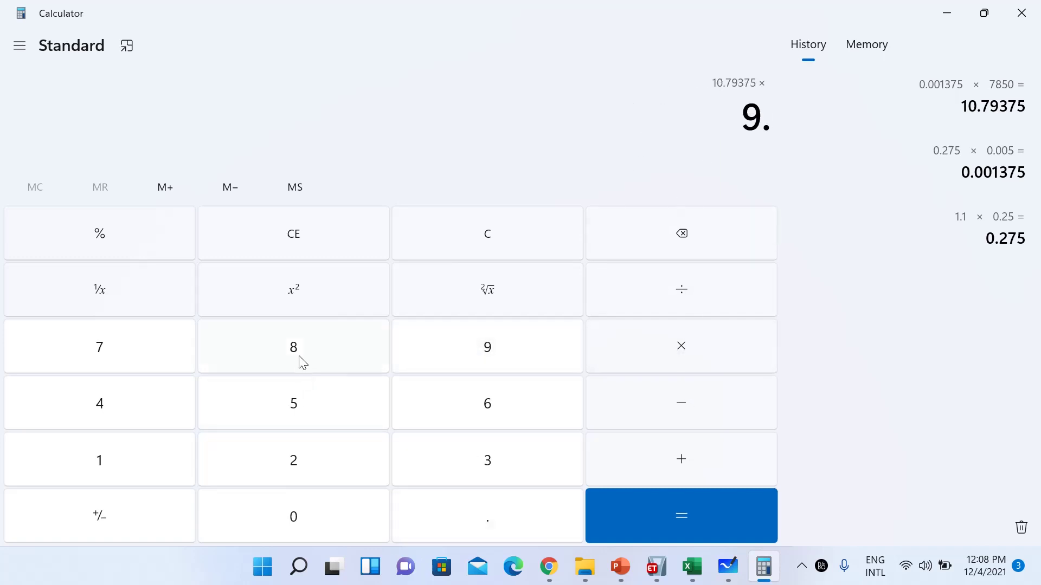
click(302, 362)
click(153, 459)
click(682, 520)
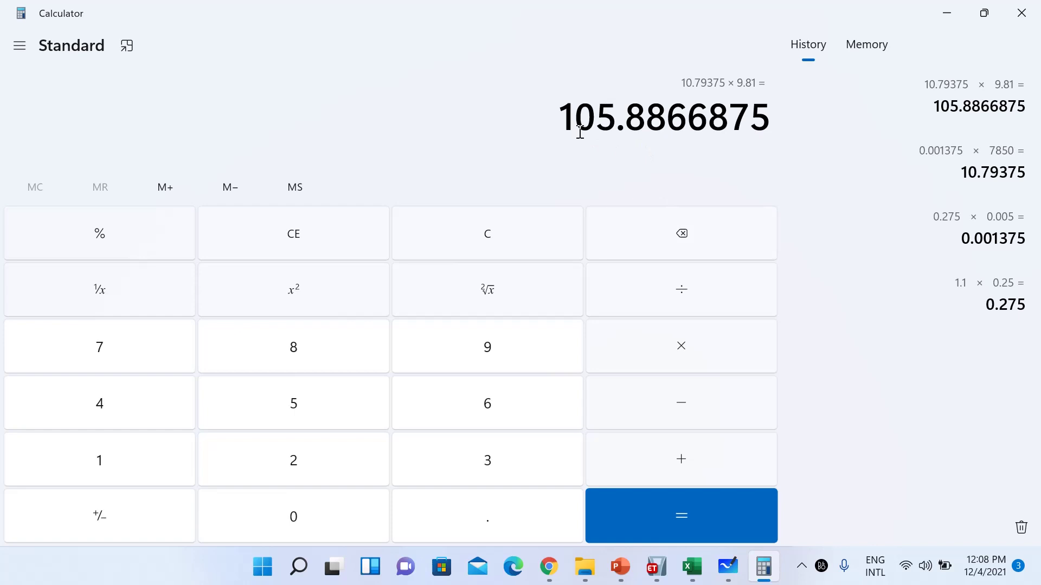
Step: Divide by 1000 and multiply by 9 to get 0.9529801875, then return to ETABS
click(680, 288)
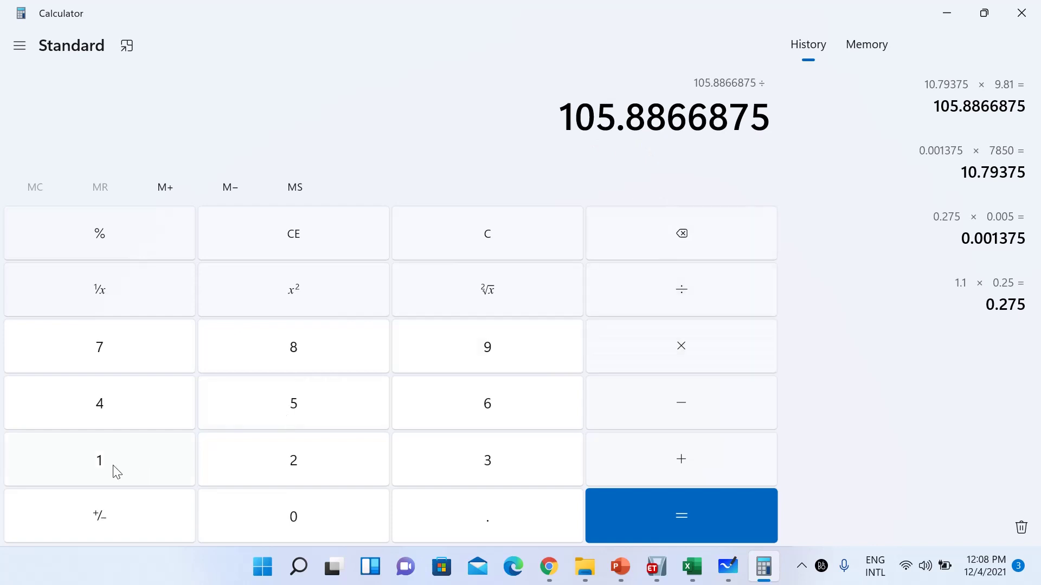
click(116, 471)
click(250, 518)
click(255, 519)
click(254, 519)
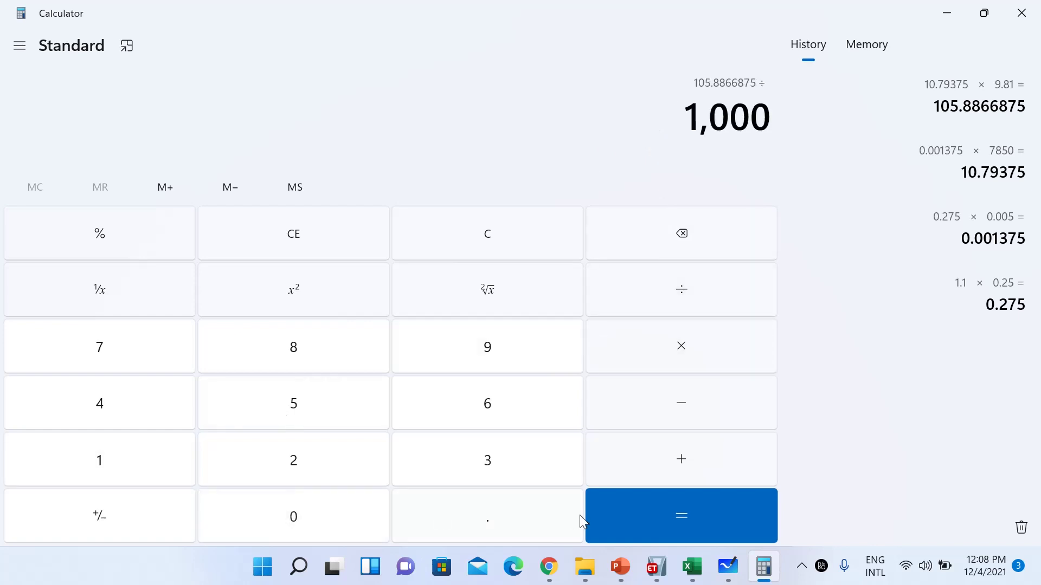
click(679, 516)
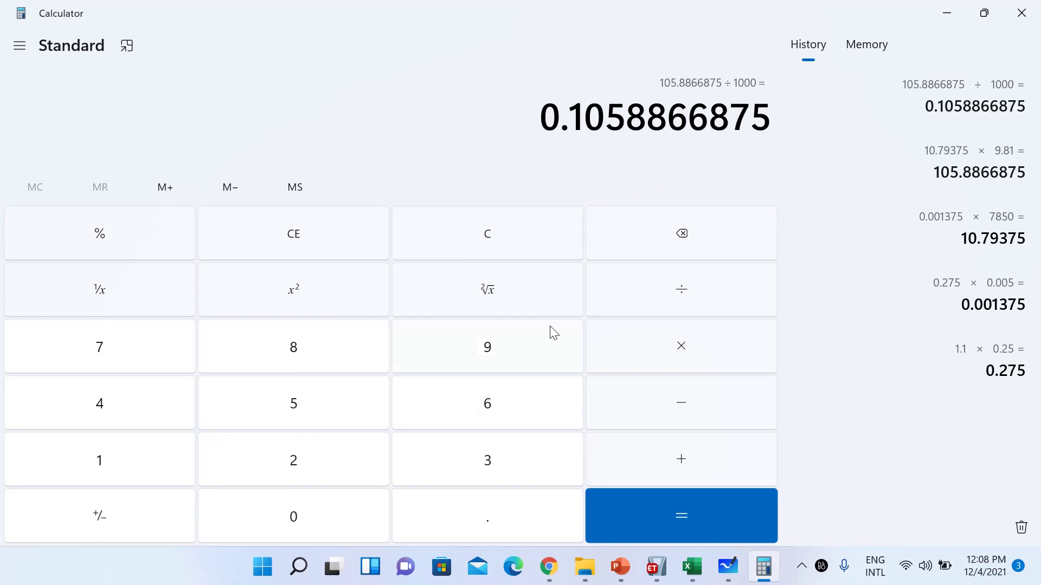
click(682, 339)
click(518, 355)
click(637, 496)
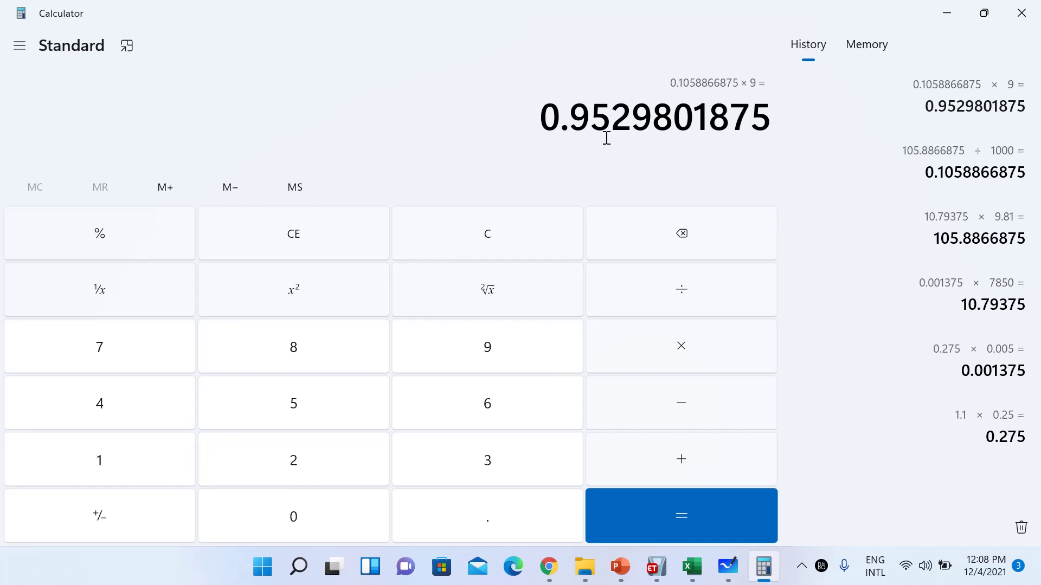
click(656, 569)
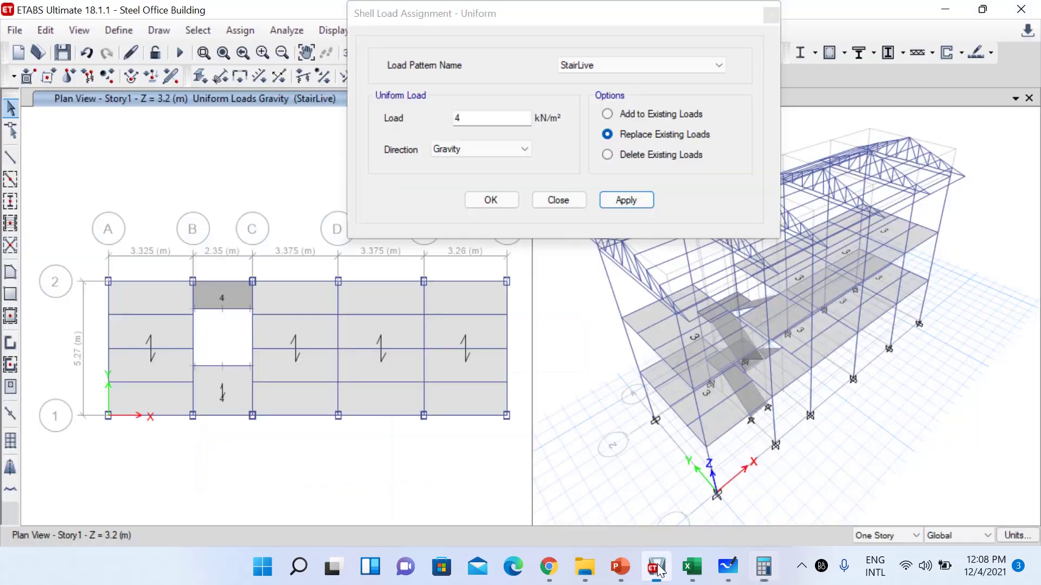
Step: Verify stair shell A2 on Story2 carries FF 1.143, Live 0, StairLive 4 kN/m² over 3.04 m²
click(557, 200)
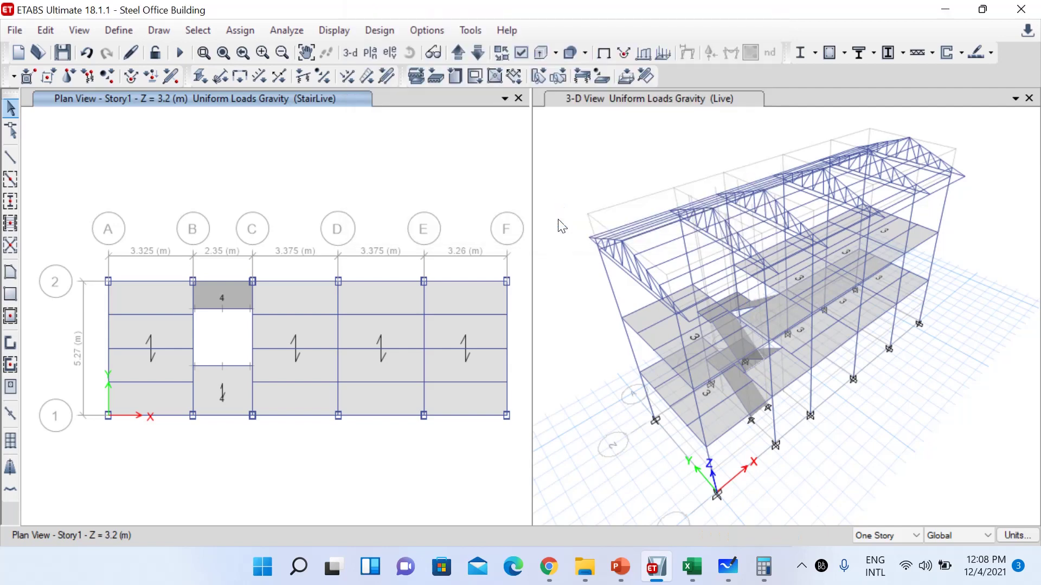
right_click(727, 330)
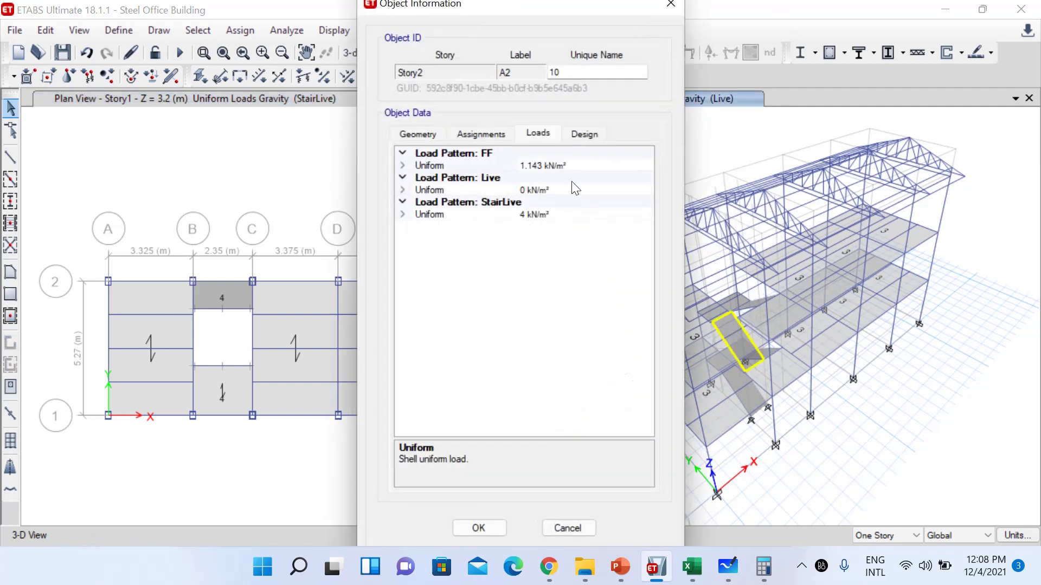
click(422, 135)
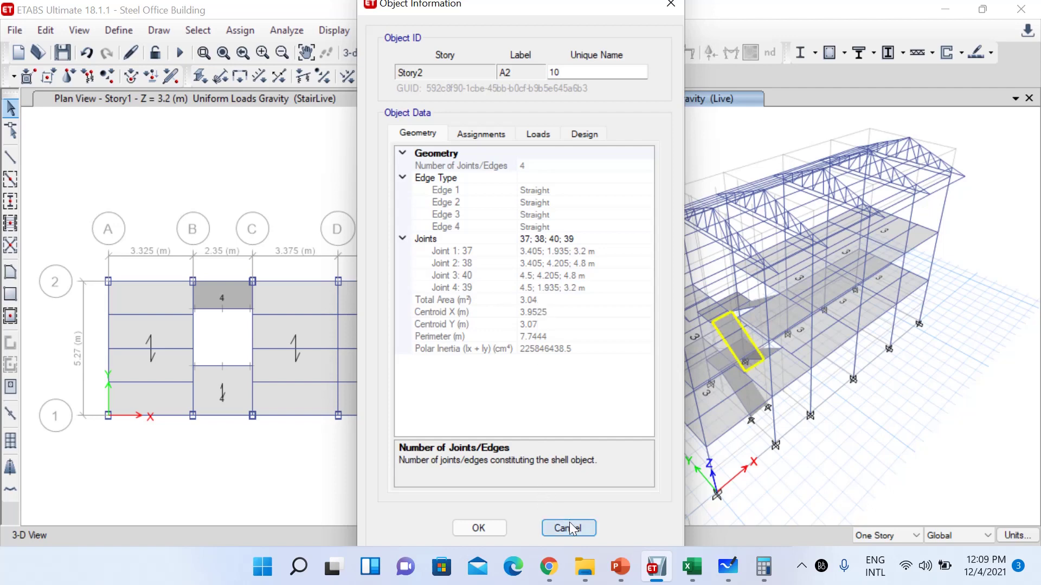
click(478, 528)
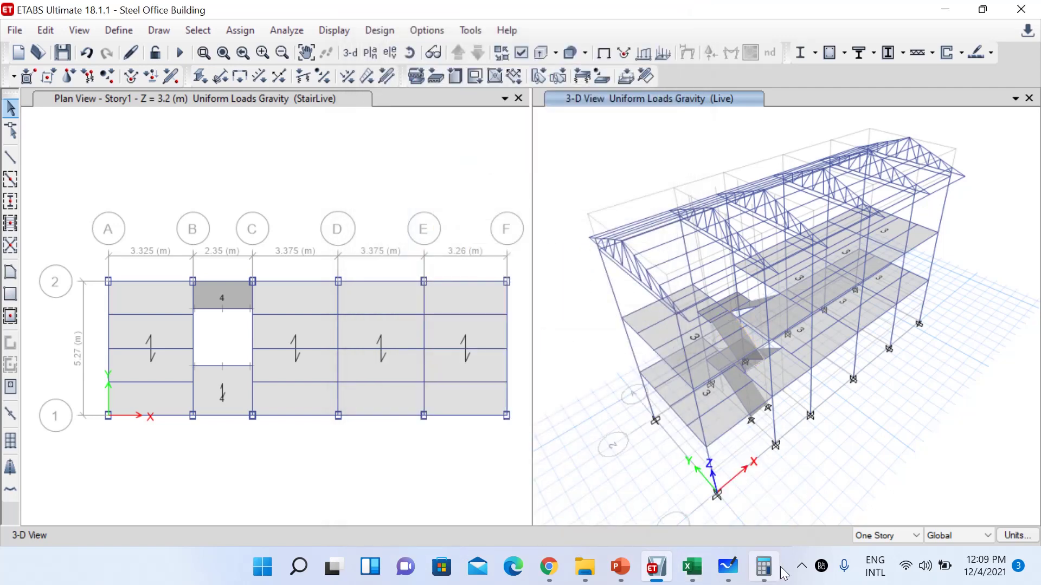
click(763, 567)
Step: Divide 0.9529801875 by the 3.04 m² stair area to get 0.3134803248355263
click(681, 291)
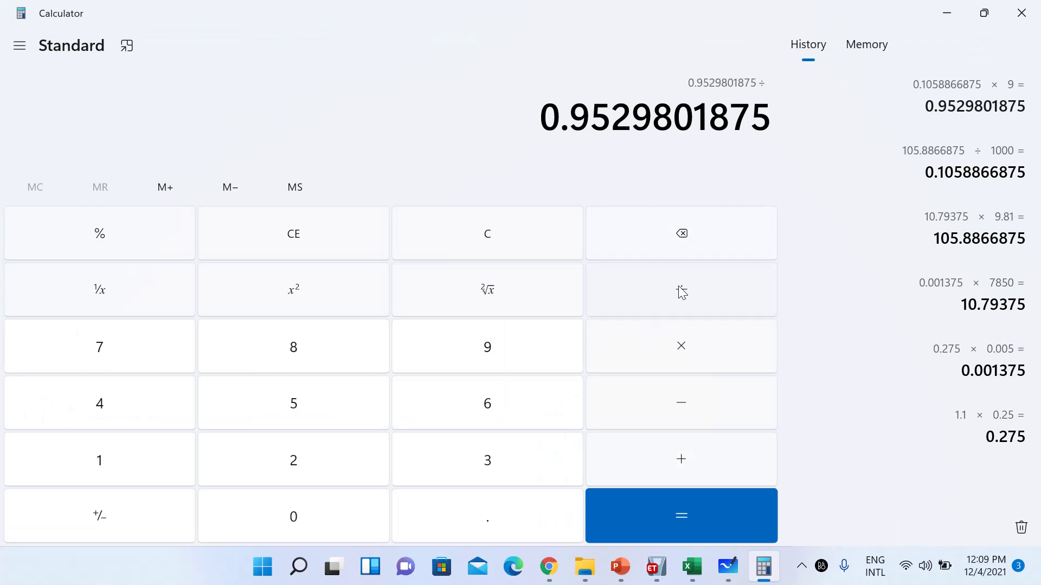
click(510, 460)
click(480, 522)
click(334, 525)
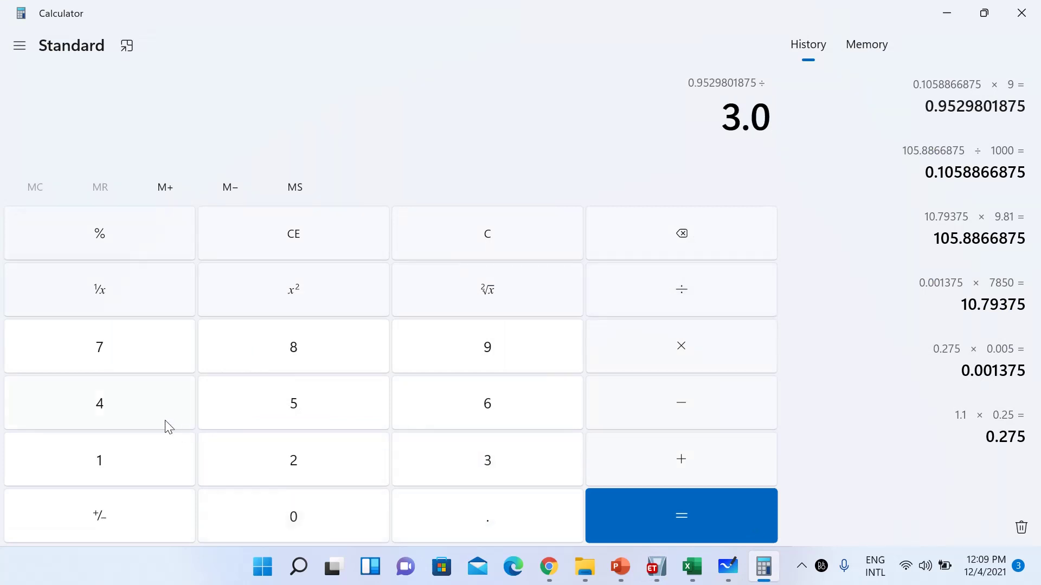
click(168, 425)
click(683, 521)
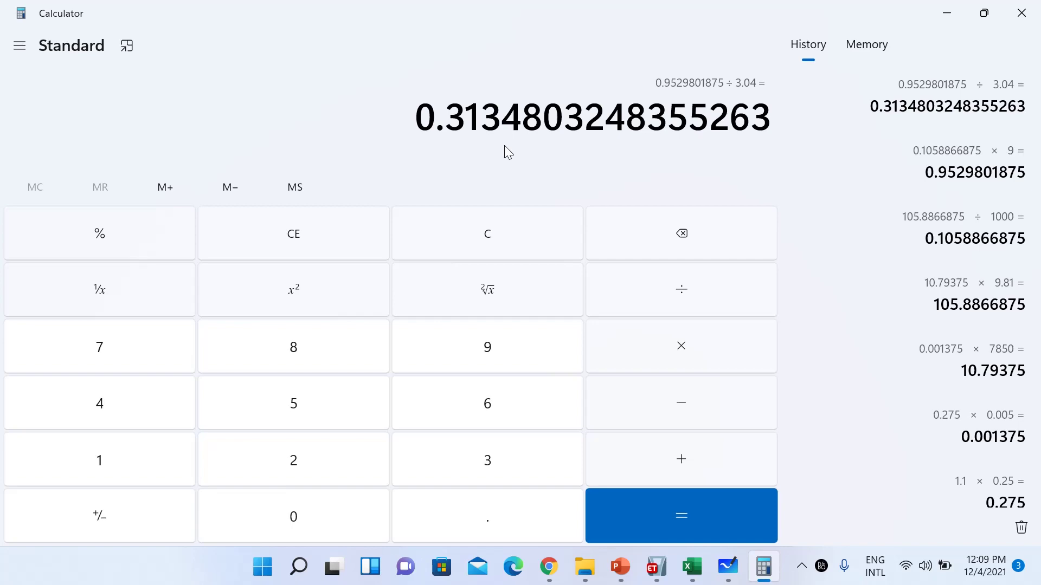
click(947, 13)
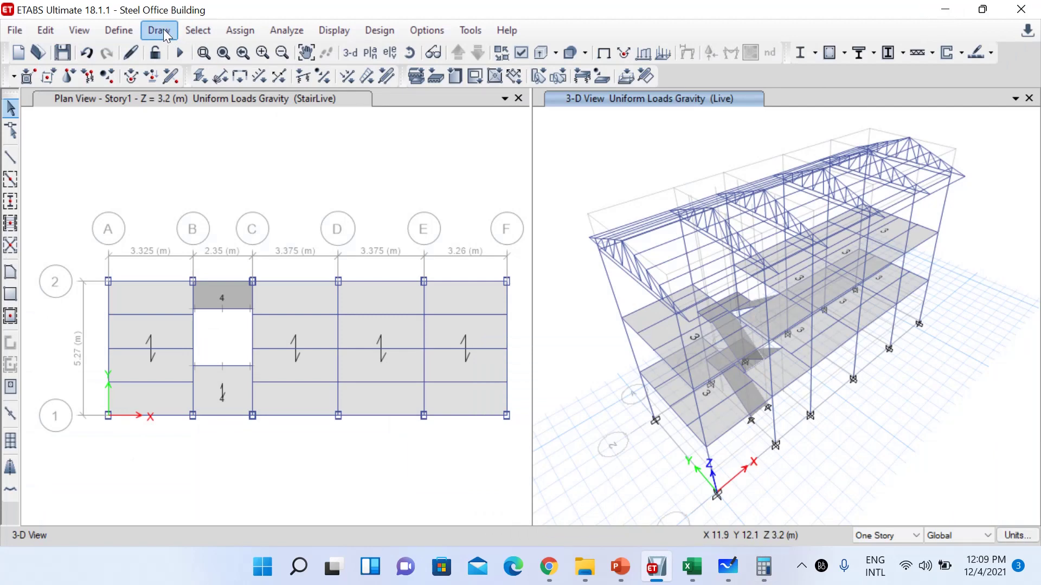
Step: Select the stair flight shells in a close-up 3-D view of the stairs
click(197, 29)
click(247, 121)
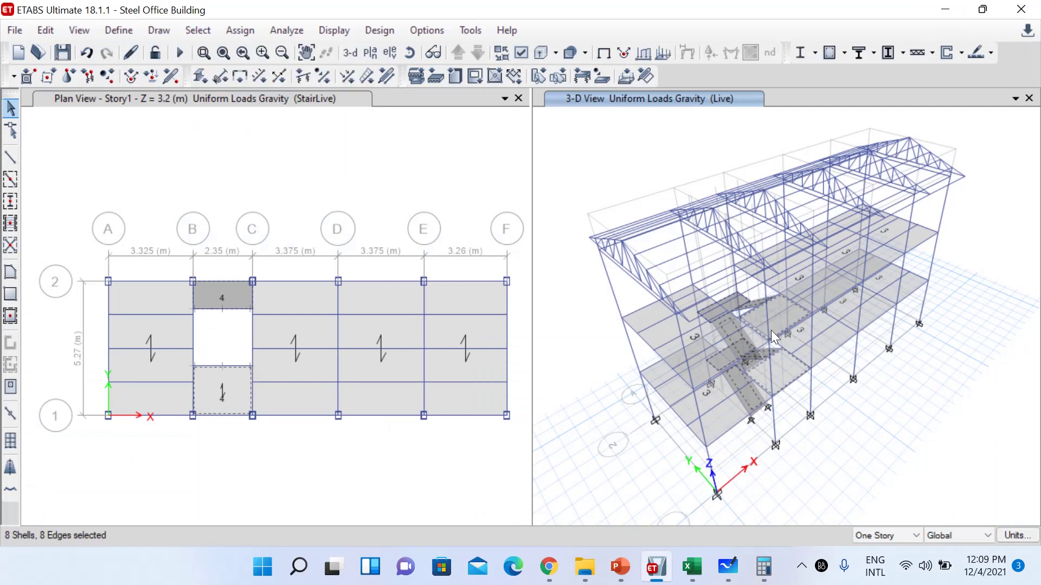
click(759, 320)
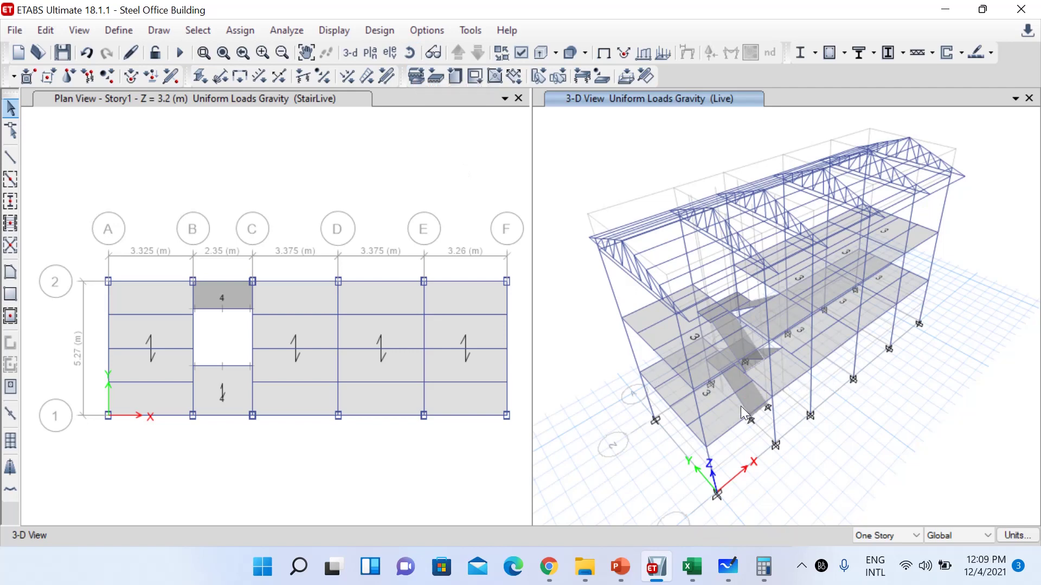
click(410, 53)
drag(596, 325, 788, 412)
click(805, 414)
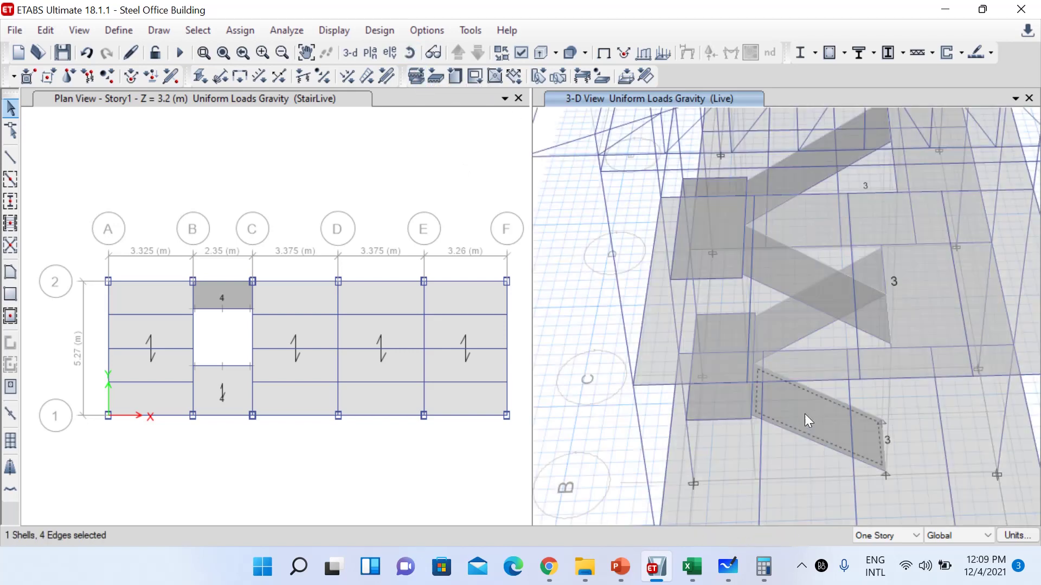
click(783, 321)
click(788, 271)
scroll(704, 200, down, 5)
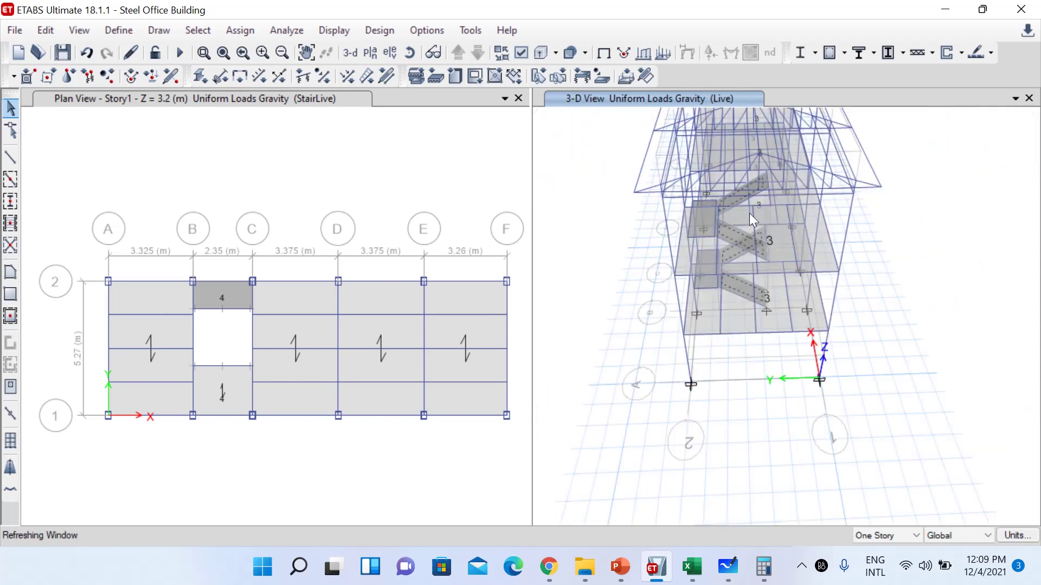
Step: Assign a 0.32 kN/m² gravity uniform load under StairDead to the selected stair shells
click(237, 31)
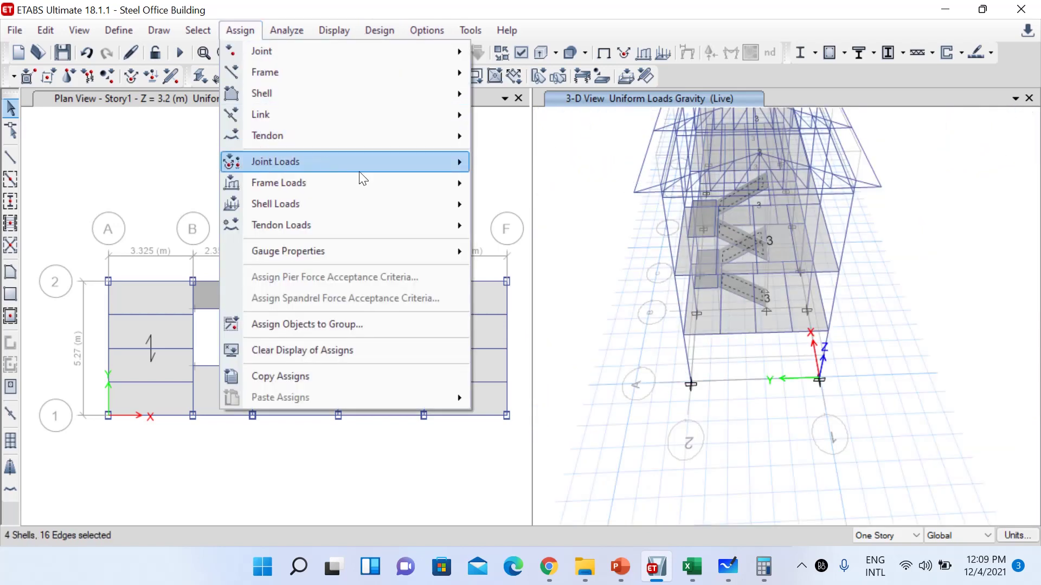
mouse_move(432, 202)
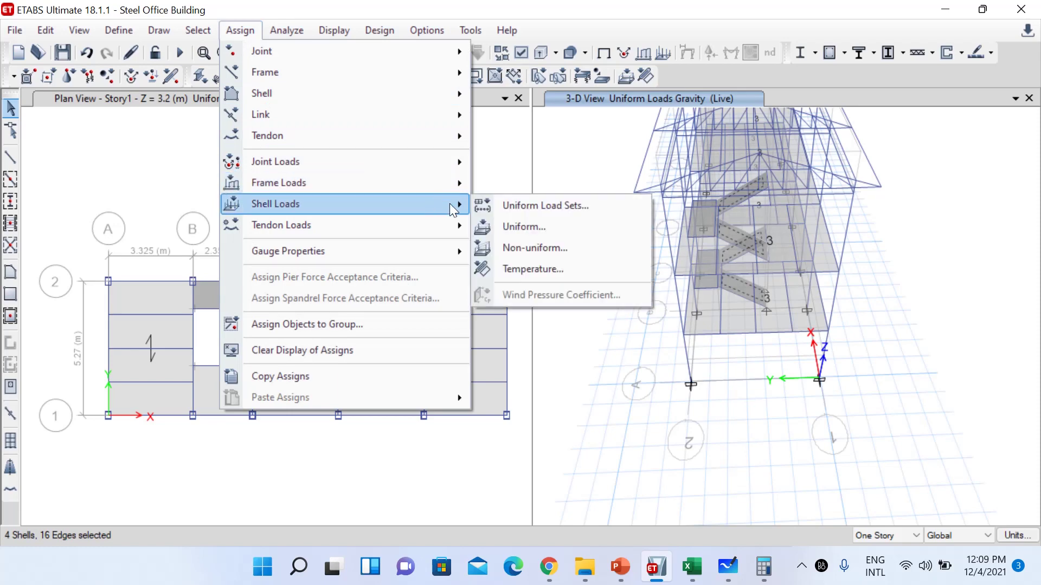
click(558, 222)
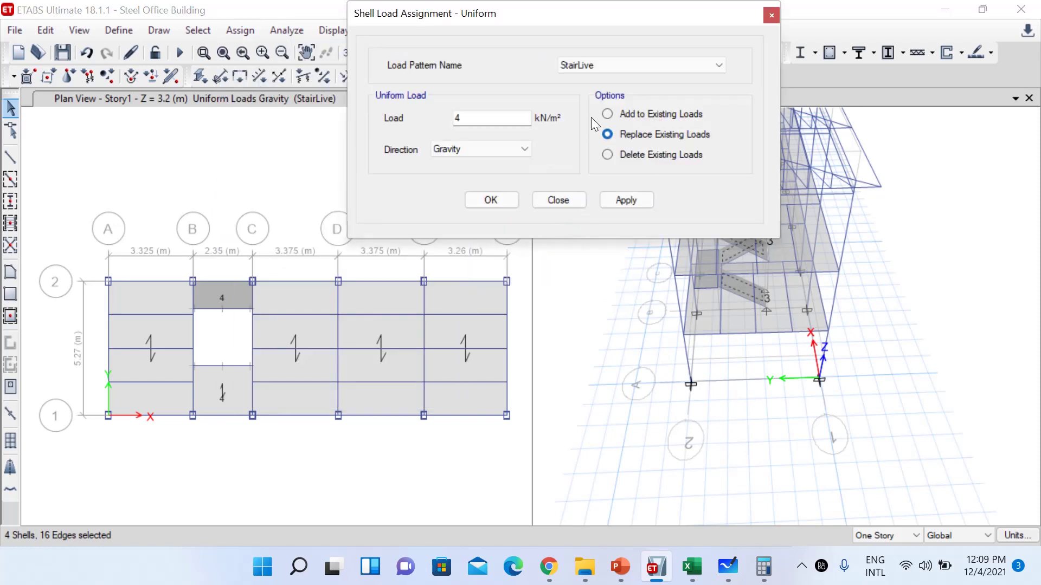
click(599, 68)
click(589, 155)
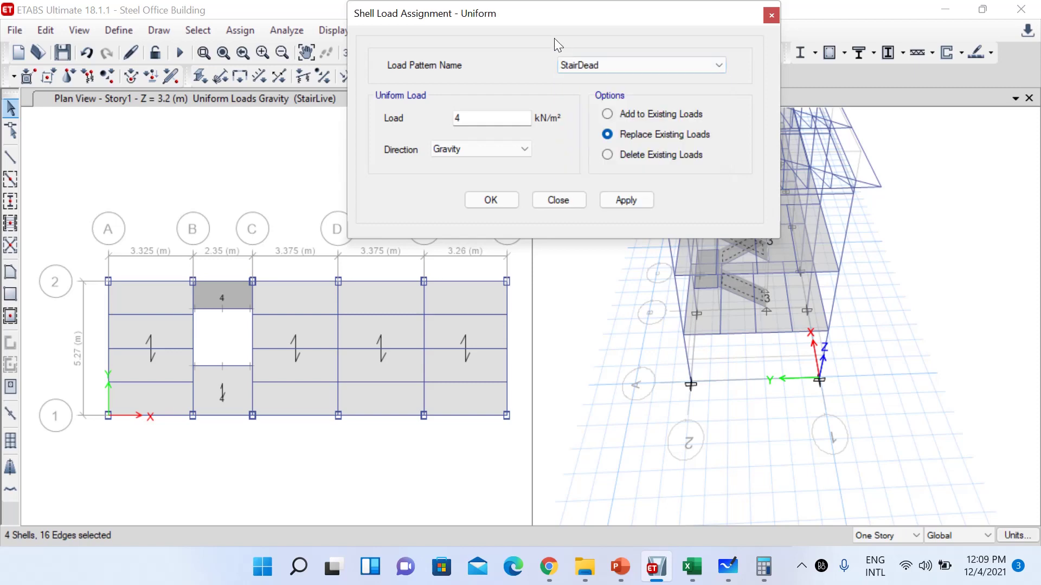
double_click(477, 119)
text(0.32)
click(490, 200)
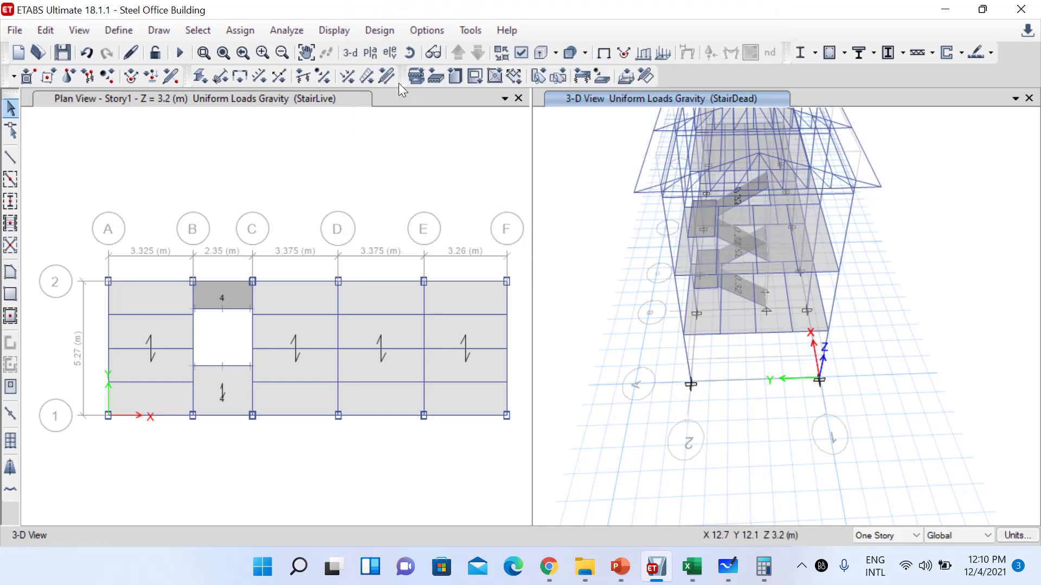
Step: Save the model after reviewing the 0.32 kN/m² StairDead stair loads in 3-D
drag(786, 271, 815, 332)
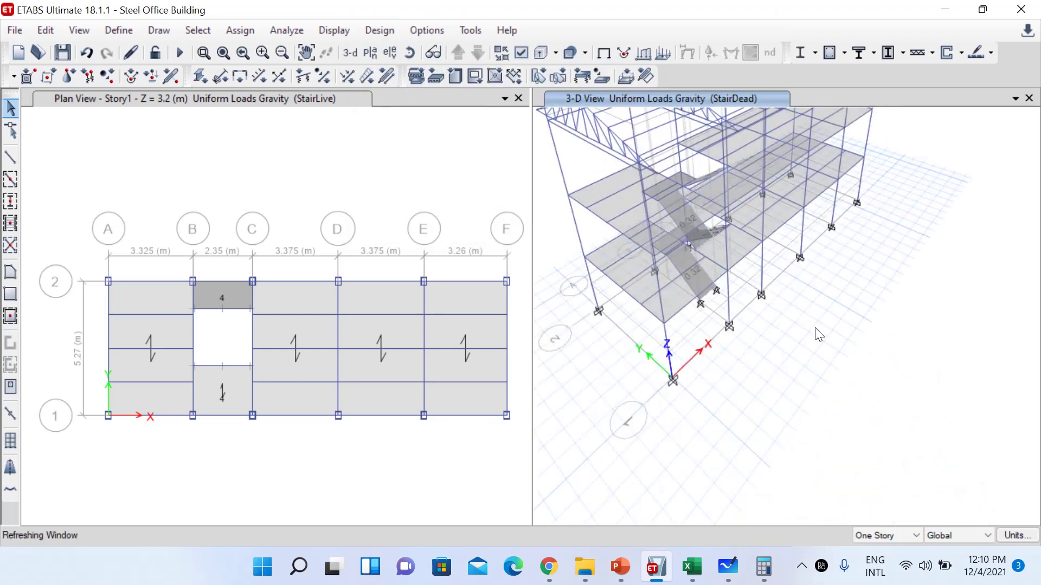
scroll(802, 254, down, 3)
scroll(802, 255, up, 3)
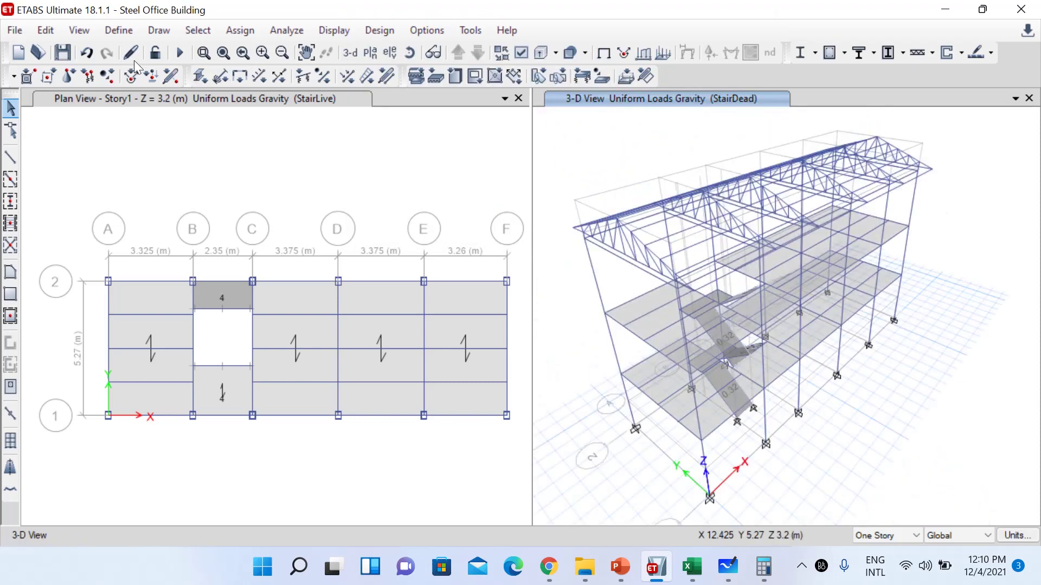
click(70, 56)
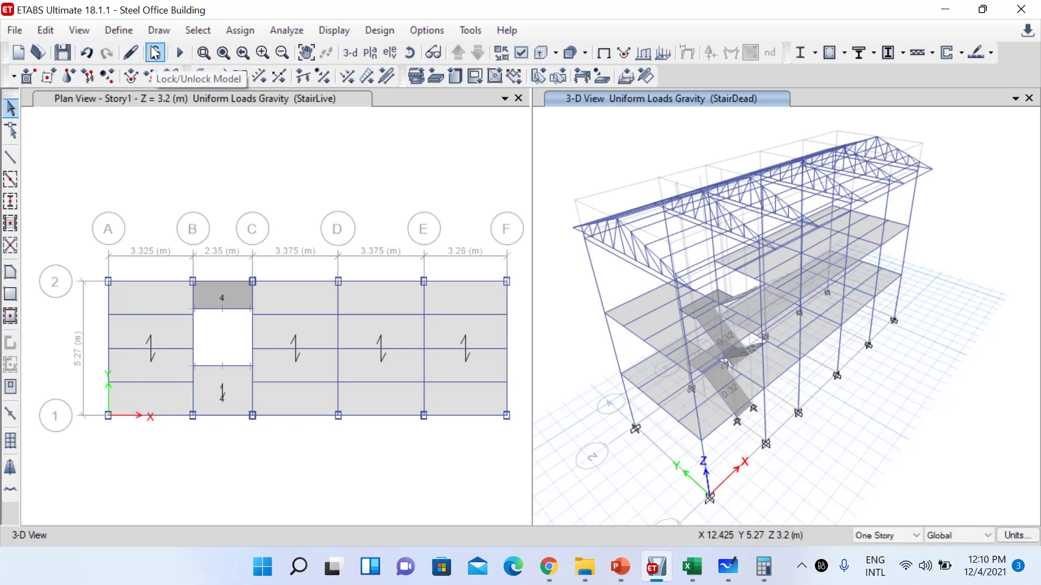
click(118, 30)
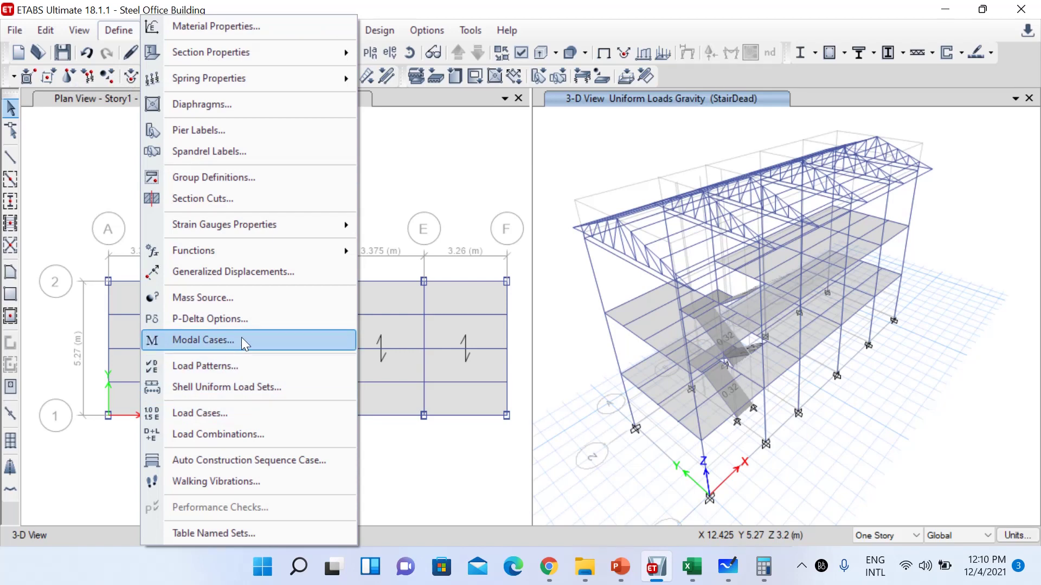
click(235, 365)
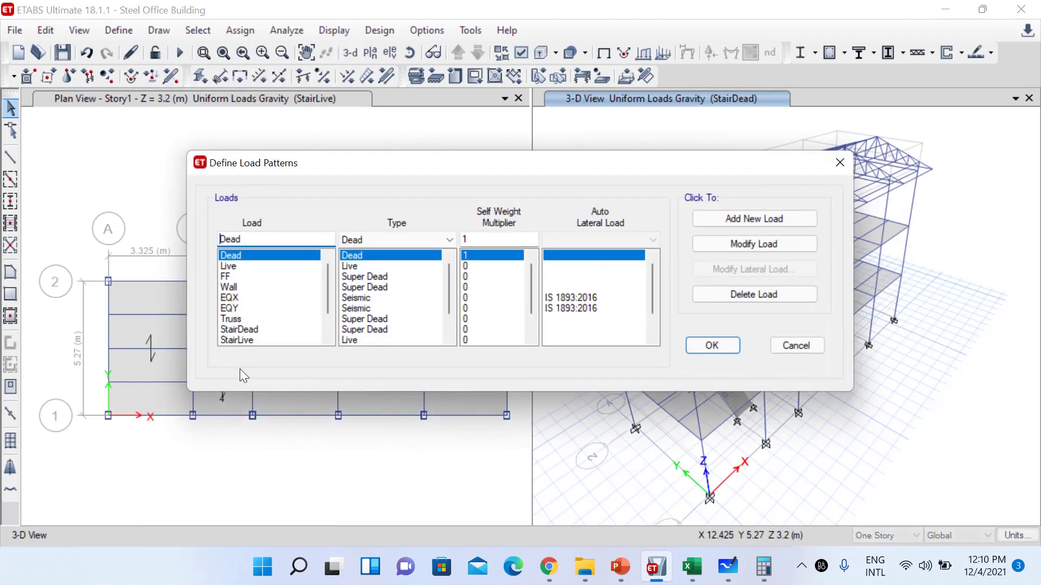
click(233, 267)
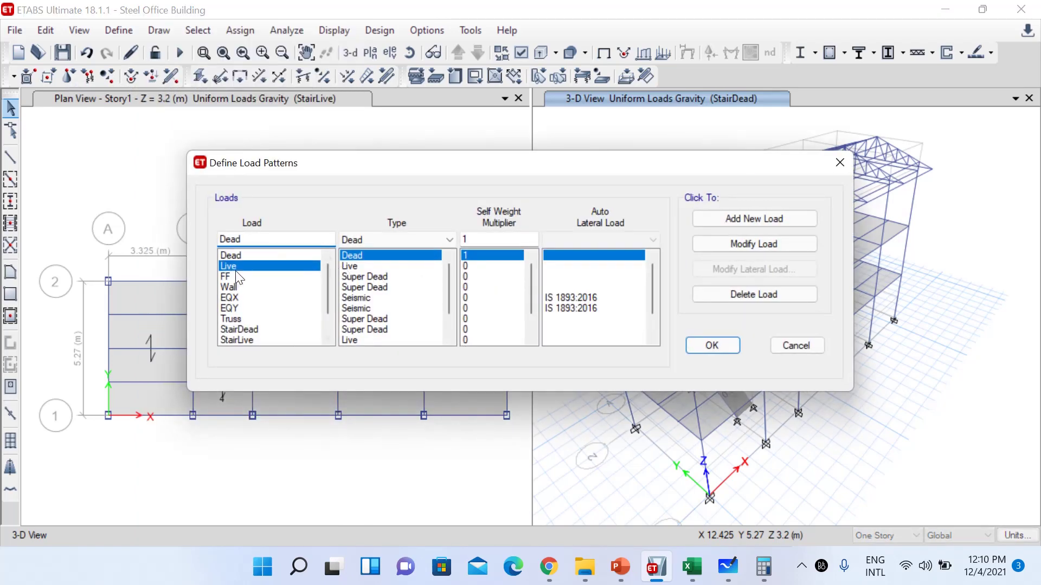
click(233, 278)
click(239, 288)
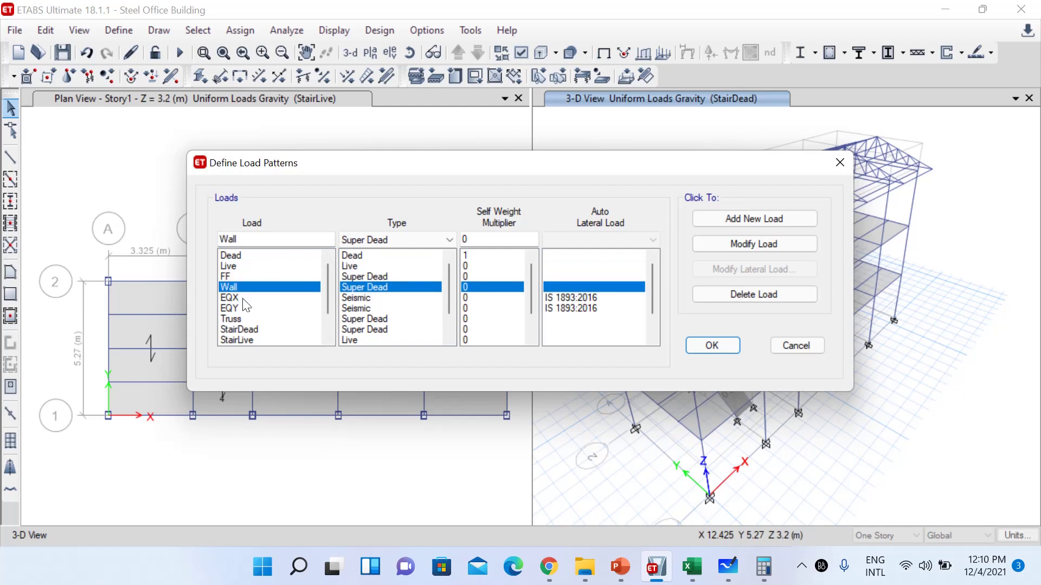
scroll(243, 327, down, 1)
click(240, 287)
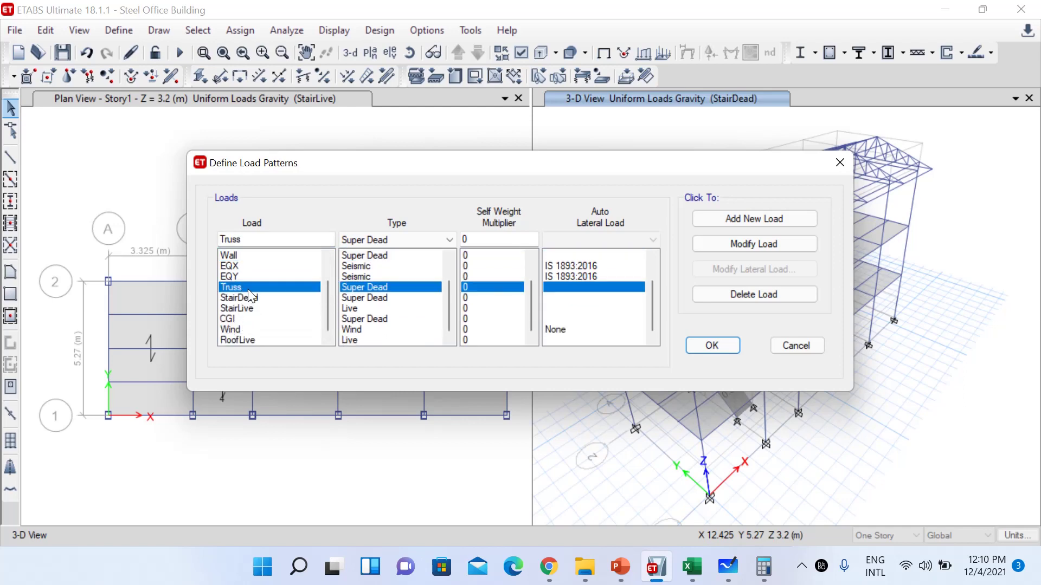
click(248, 298)
click(251, 308)
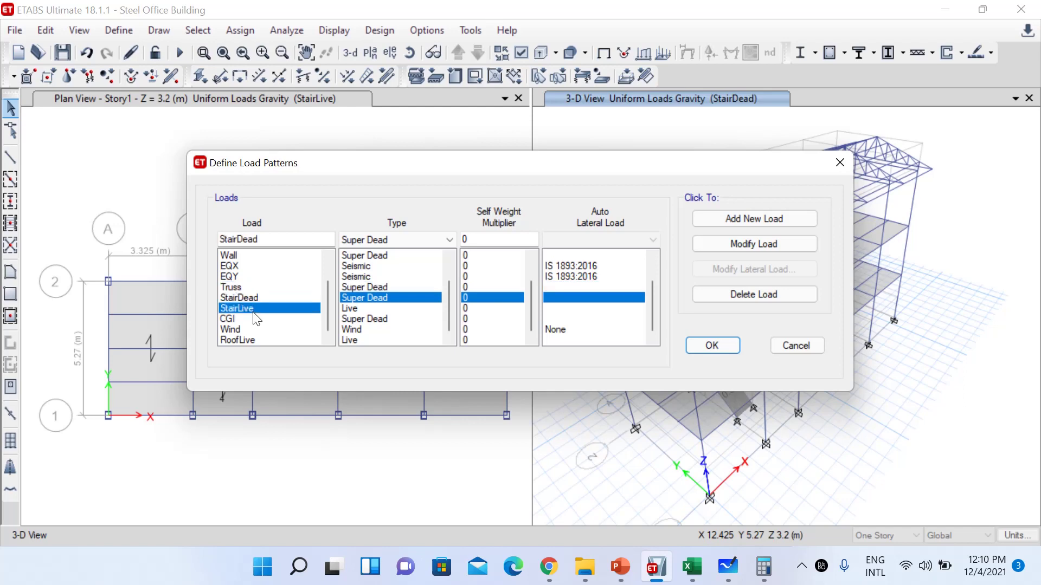
click(239, 341)
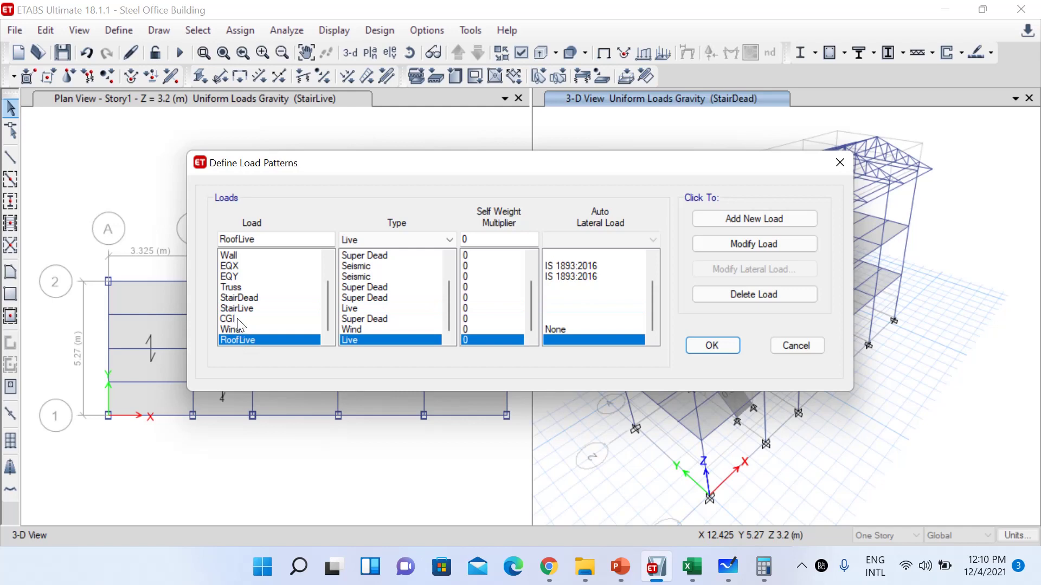
click(236, 319)
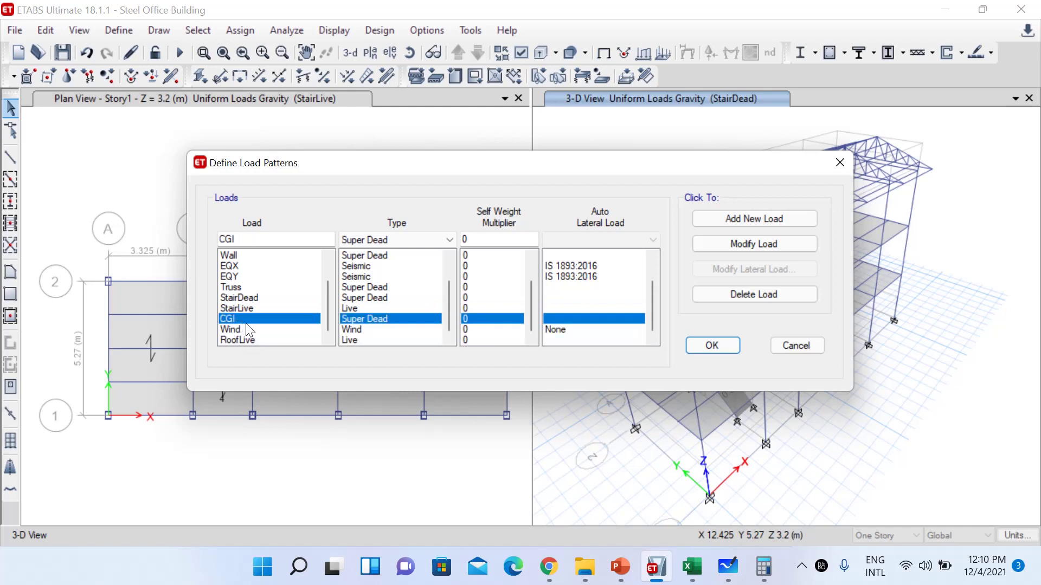
click(294, 329)
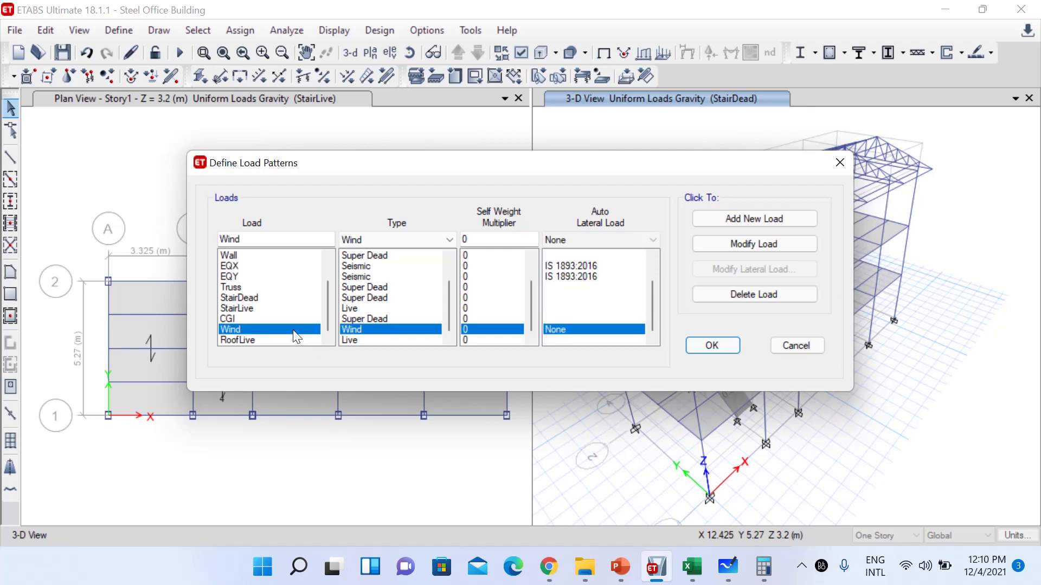
click(797, 345)
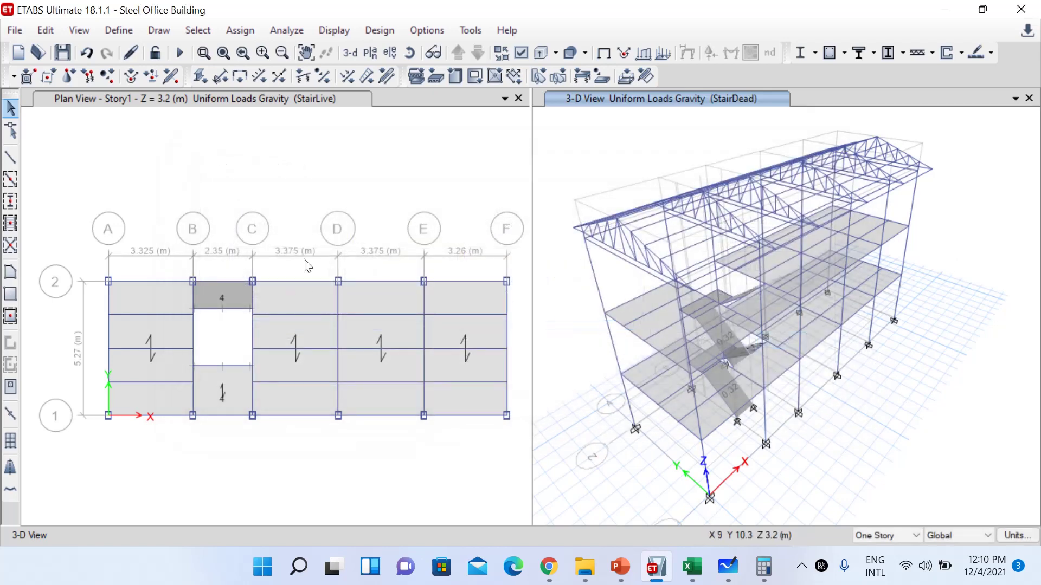
click(60, 55)
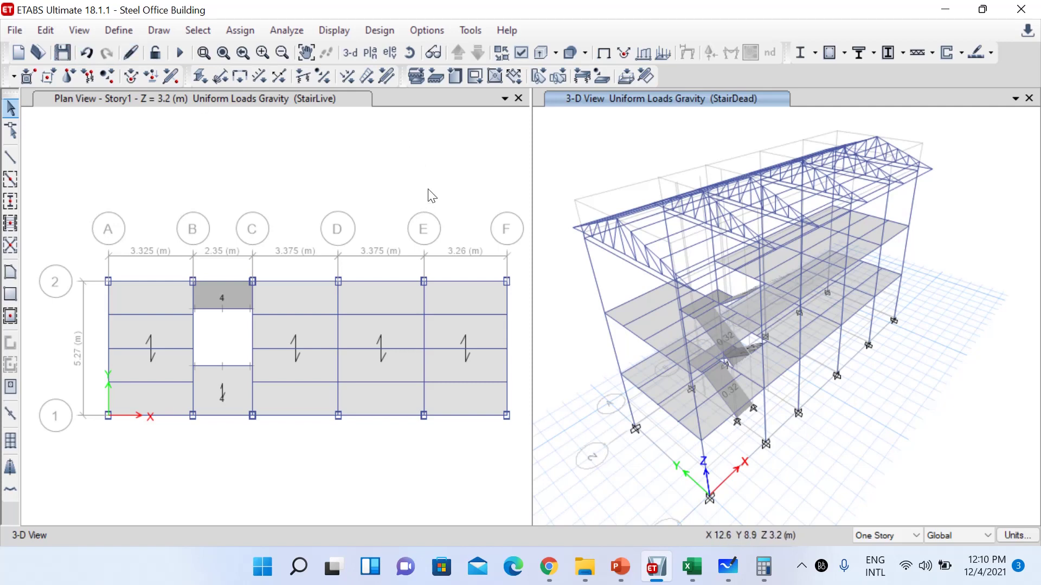
right_click(648, 225)
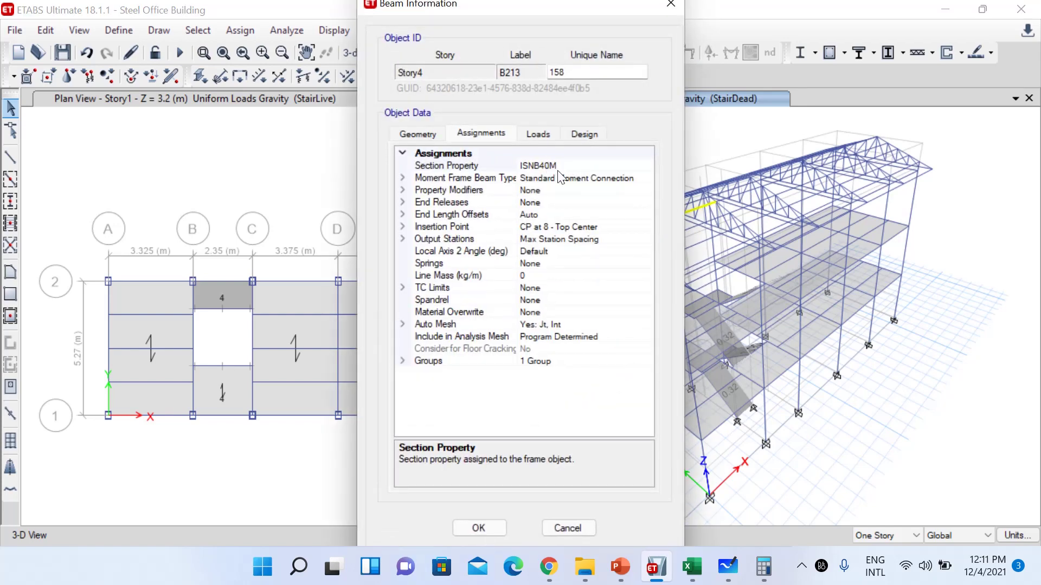
click(671, 4)
scroll(777, 234, up, 3)
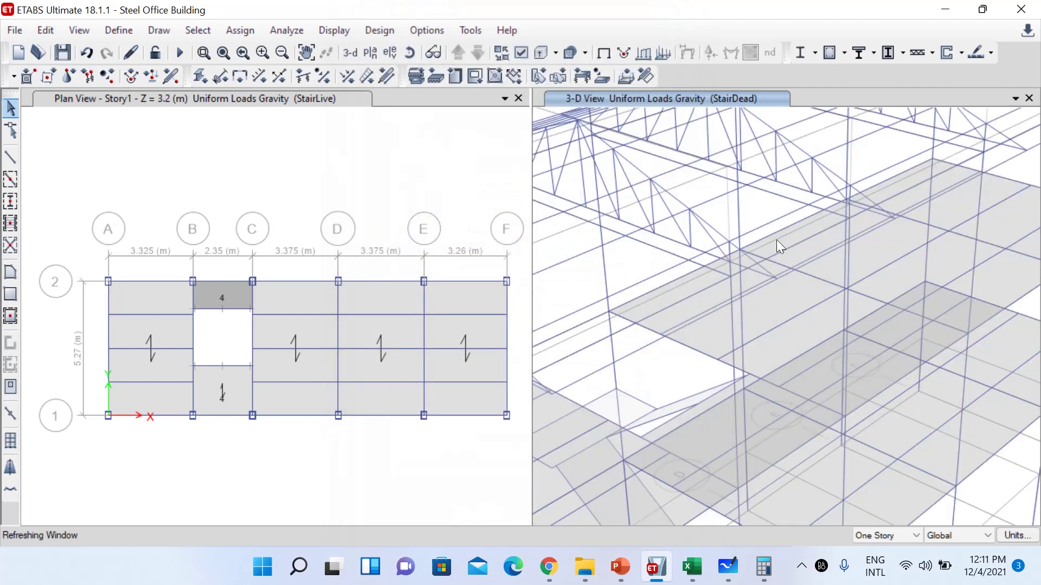
right_click(693, 237)
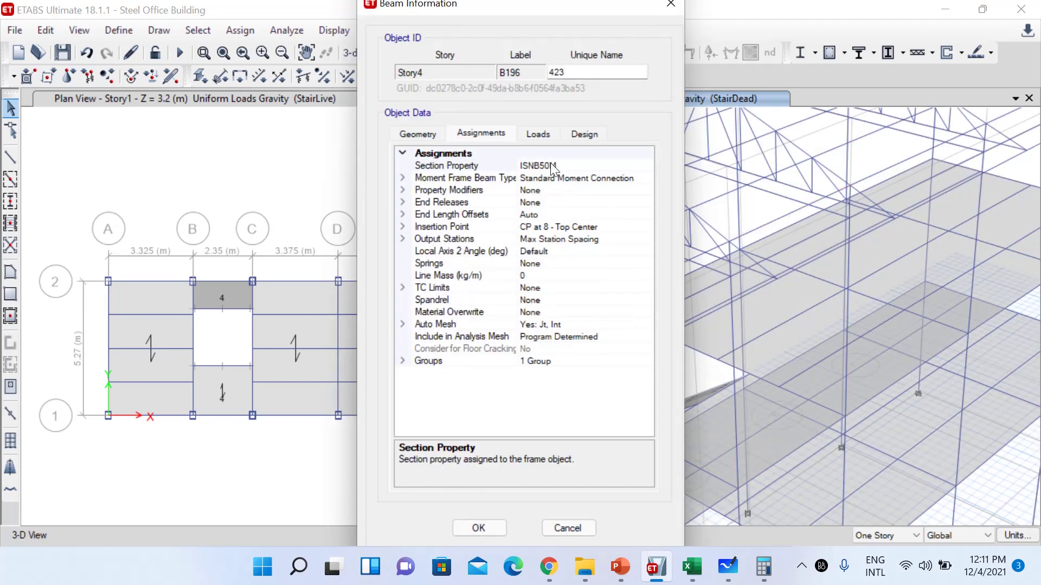
click(673, 6)
scroll(698, 210, down, 3)
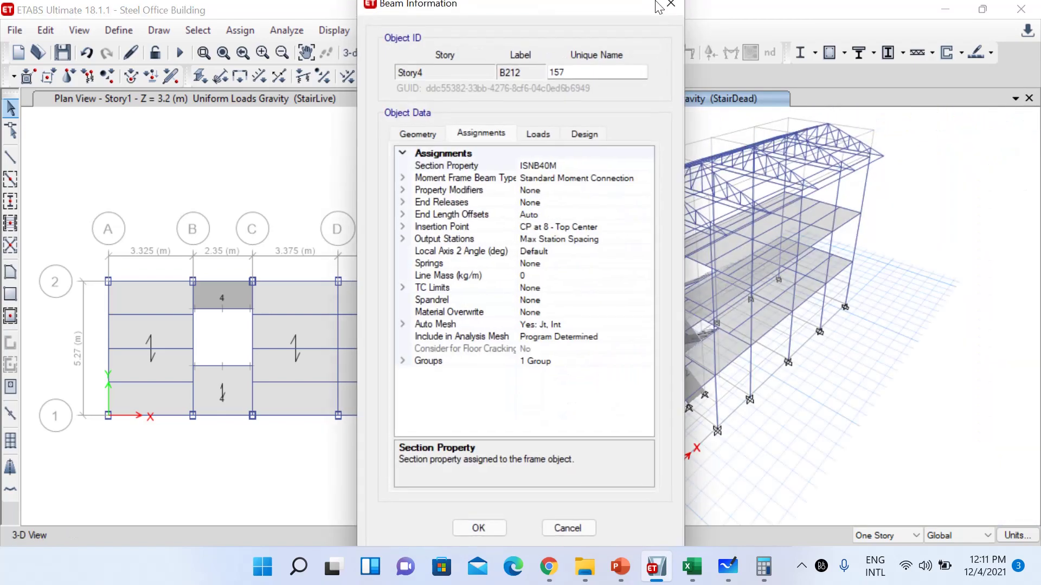
click(671, 3)
right_click(599, 216)
click(670, 4)
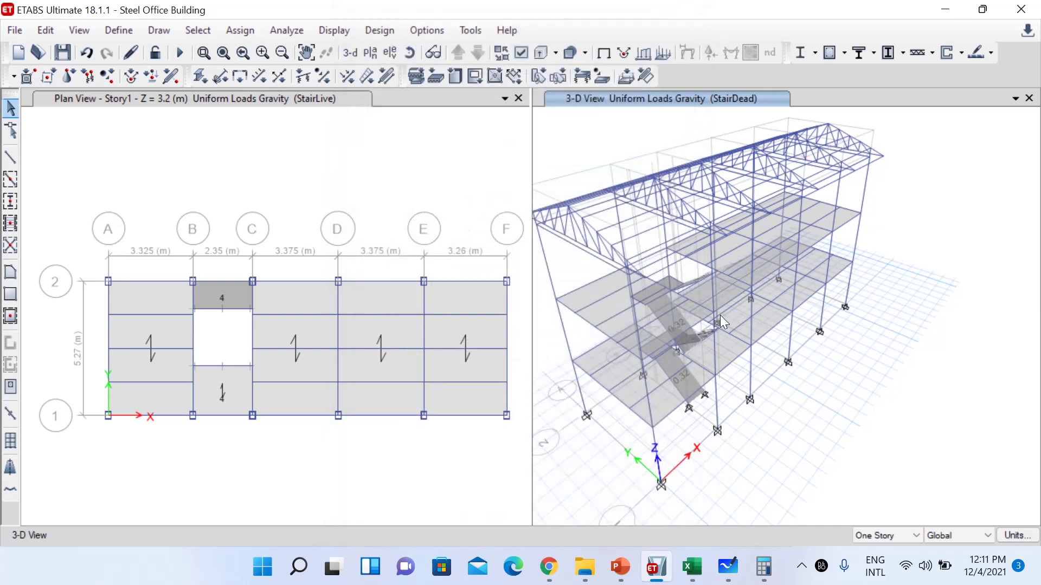
Step: Pan the 3-D model view to the right and bring up the Define commands
middle_drag(724, 314, 797, 332)
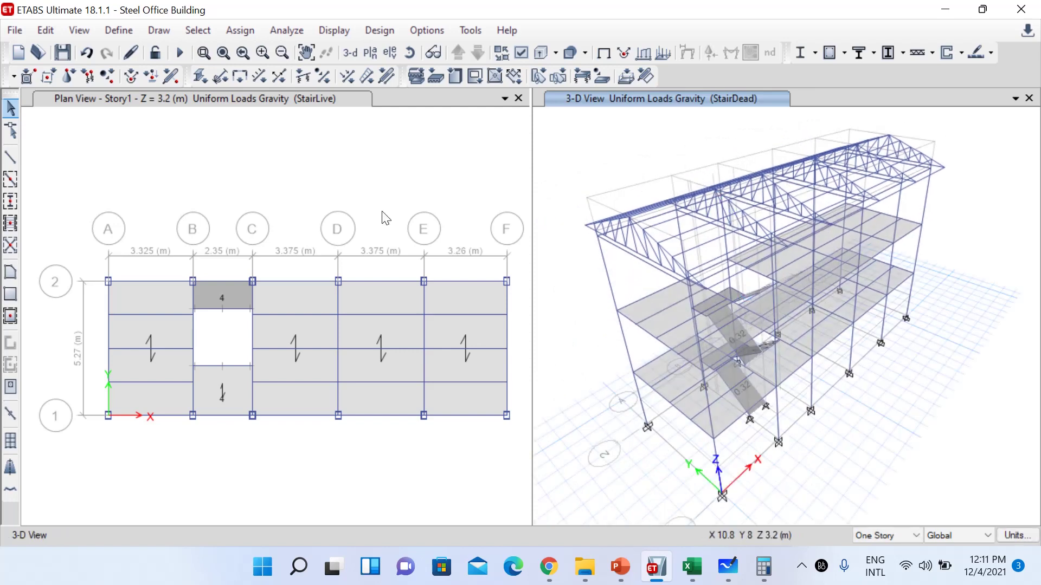
click(121, 31)
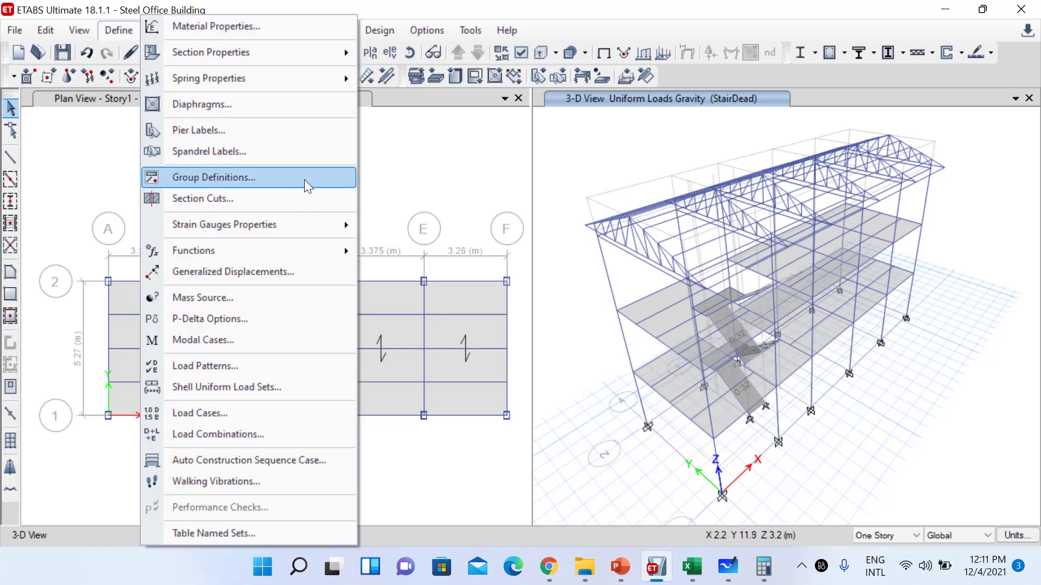
Step: Add a new group named Purlins in Group Definitions next to All
click(237, 179)
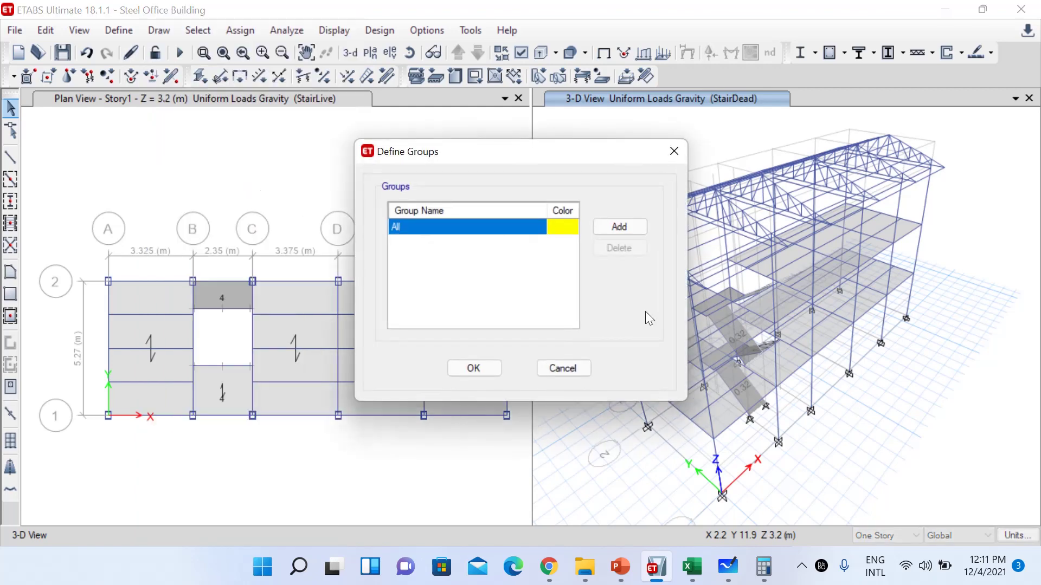
click(630, 228)
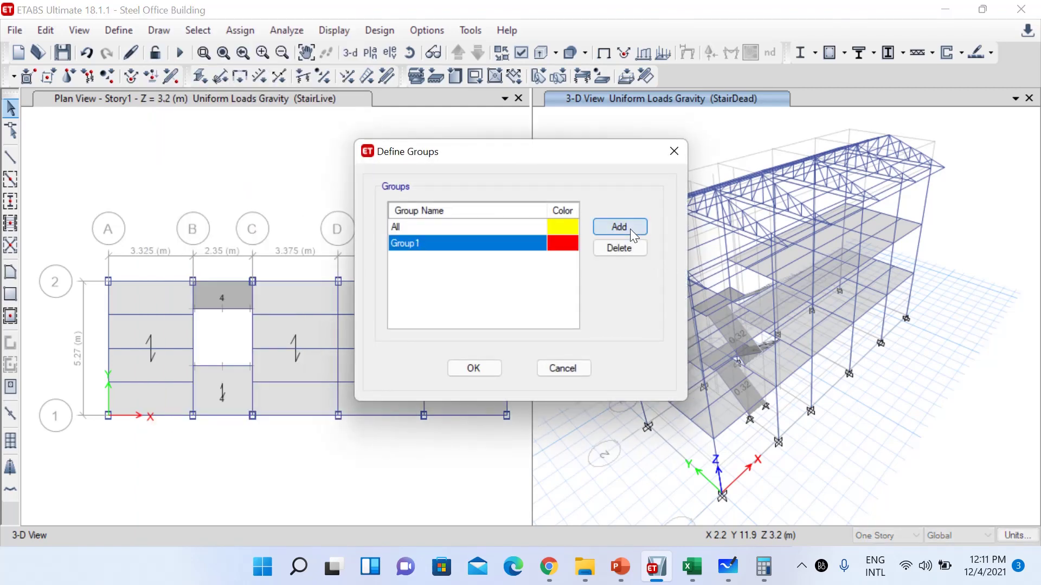
click(448, 249)
text(Purlins)
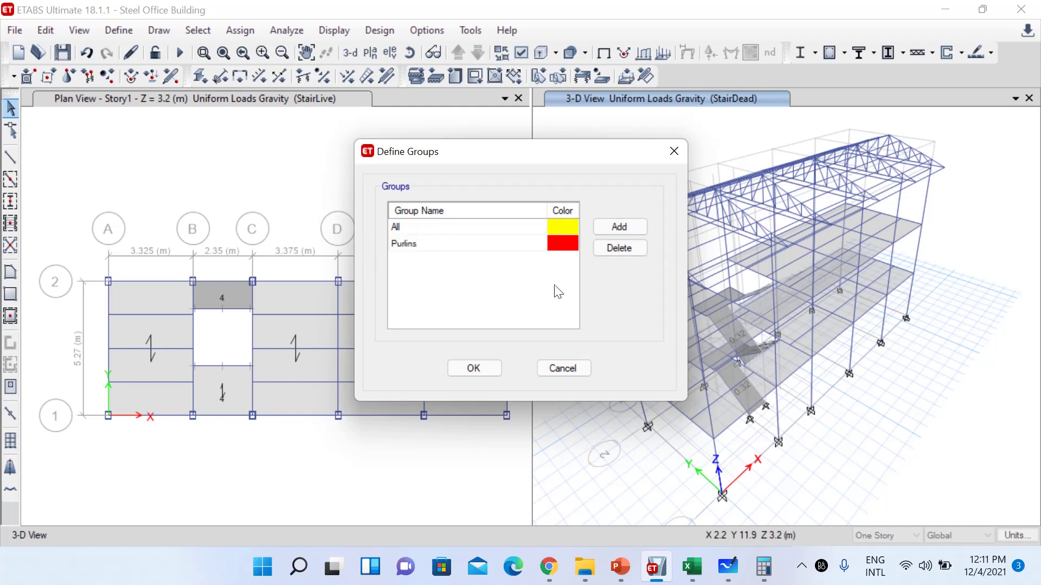
click(481, 369)
click(481, 368)
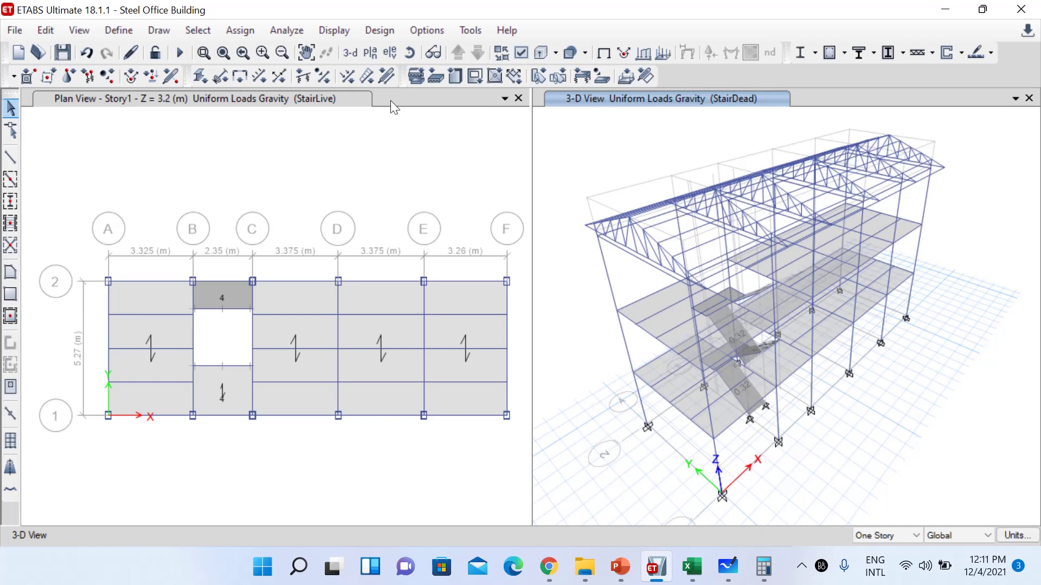
Step: Rotate along the roof and select the first roof purlins, deselecting a mis-picked truss member
click(409, 52)
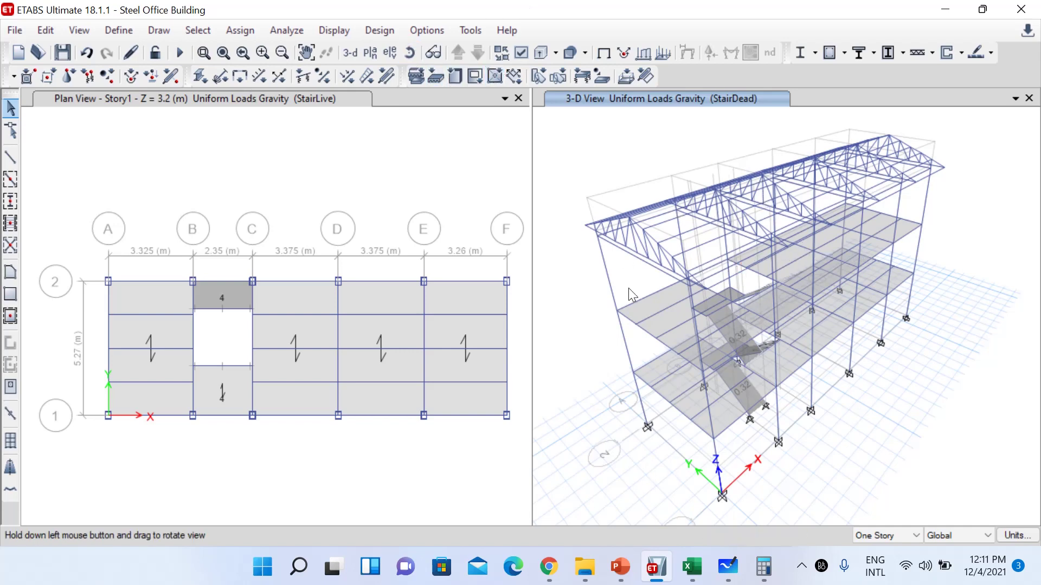
drag(629, 288, 677, 329)
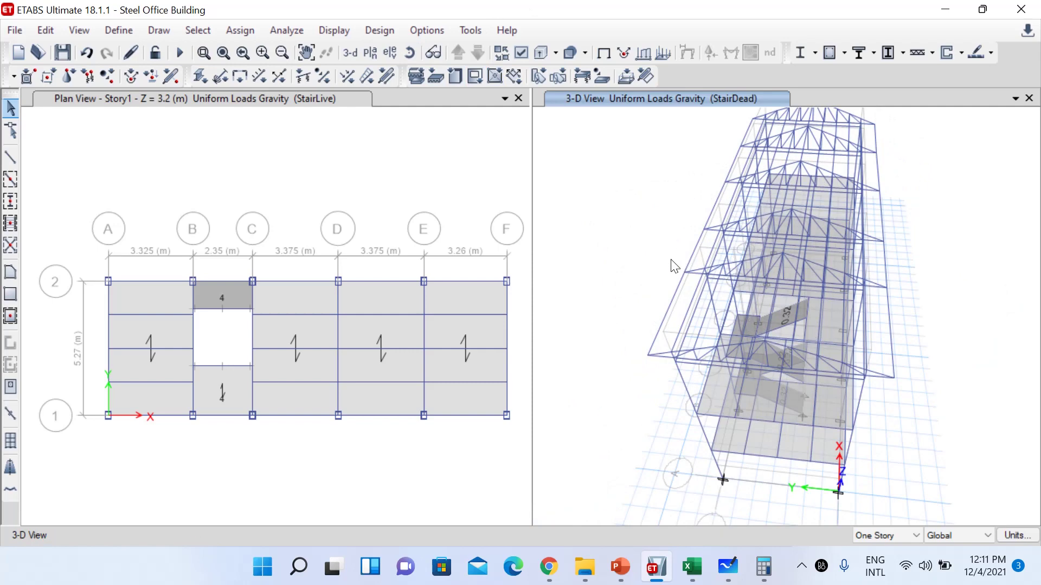
scroll(680, 328, up, 3)
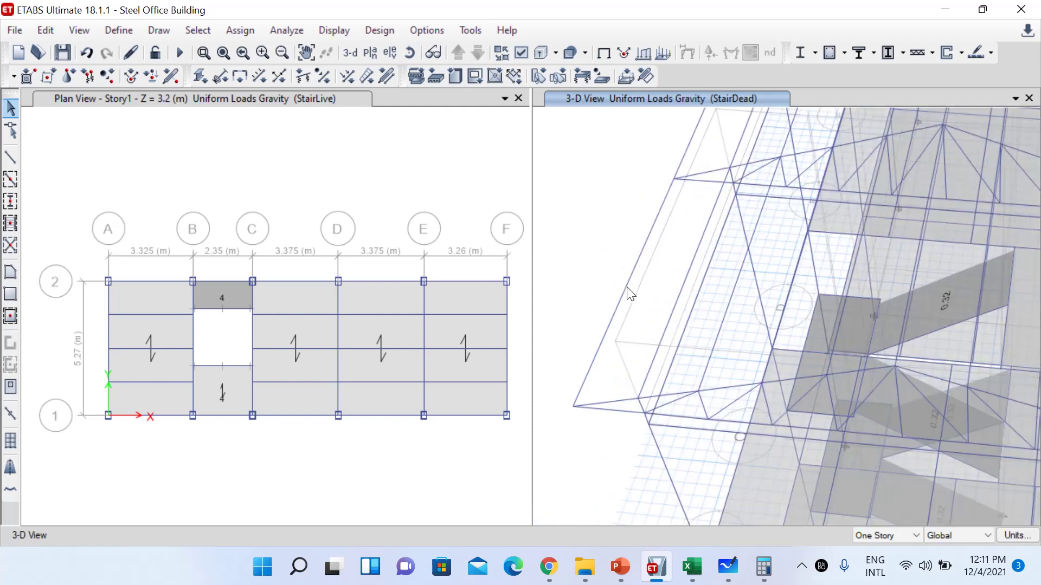
click(682, 283)
click(685, 276)
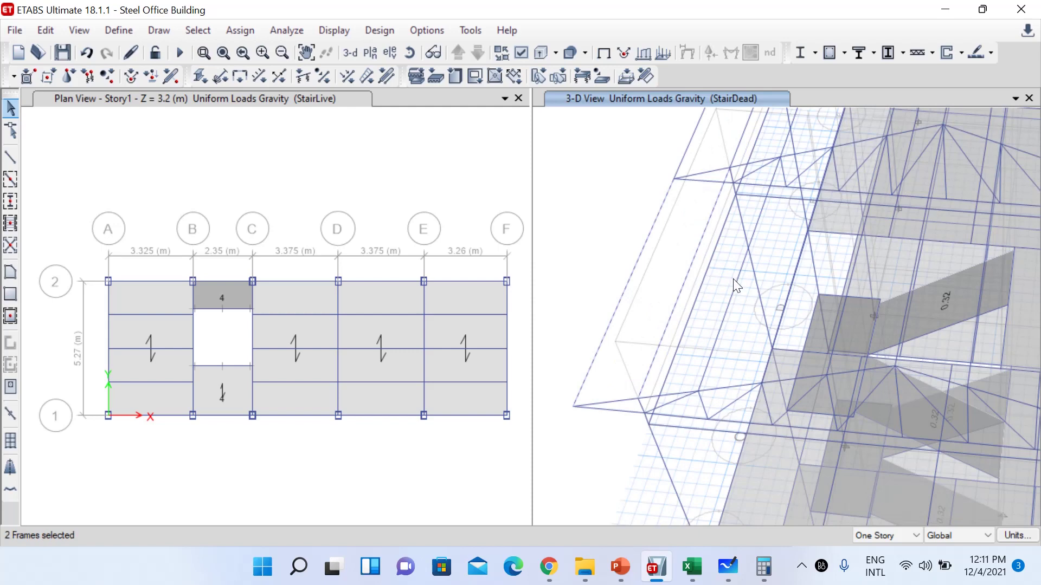
click(788, 281)
click(410, 52)
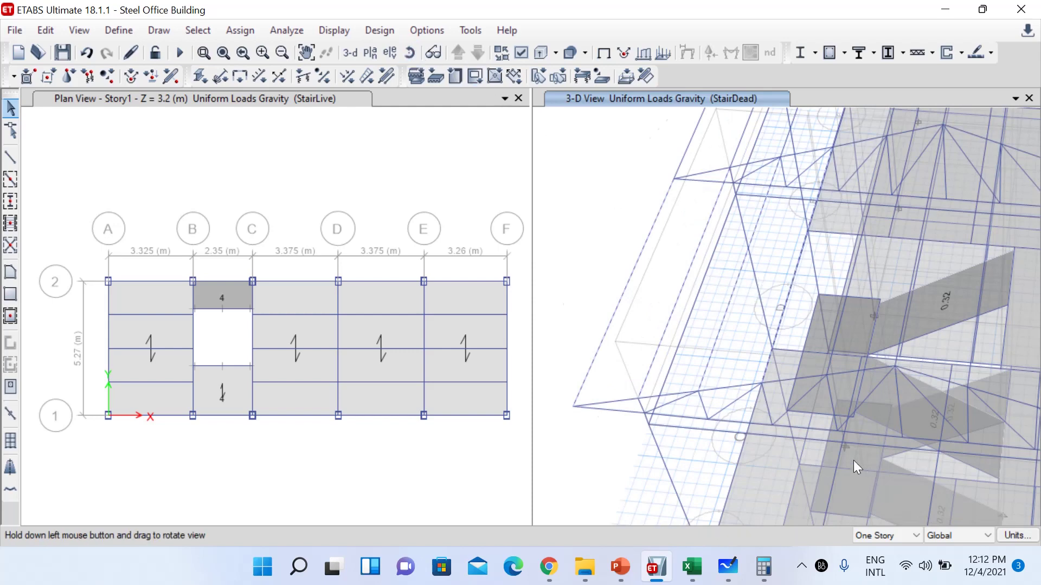
drag(854, 460, 851, 458)
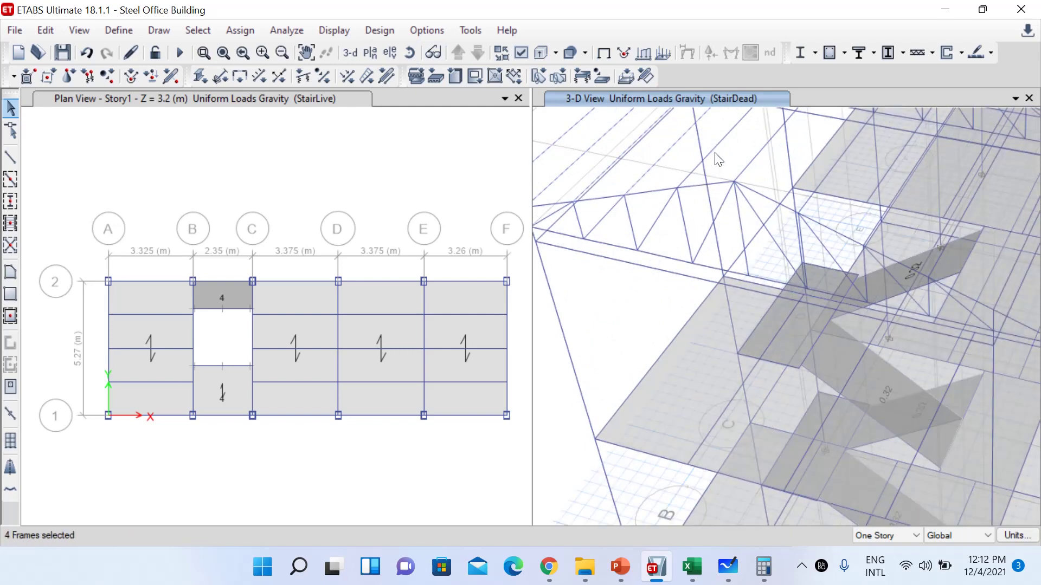
click(779, 198)
click(781, 200)
click(763, 242)
scroll(730, 283, down, 5)
Step: Rotate to see the whole roof and add the remaining purlins, reaching 11 frames selected
click(410, 53)
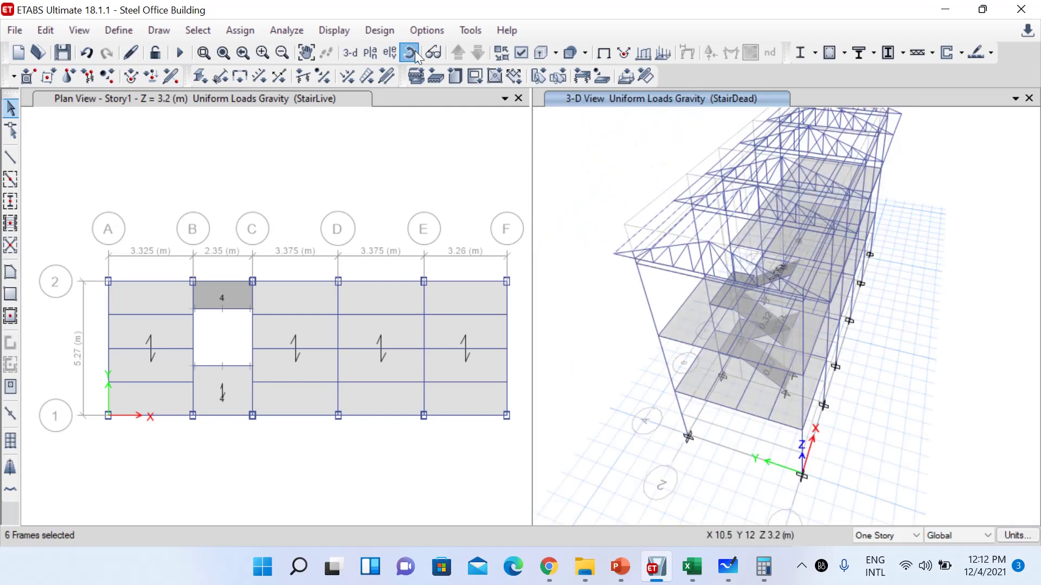
drag(800, 308, 723, 255)
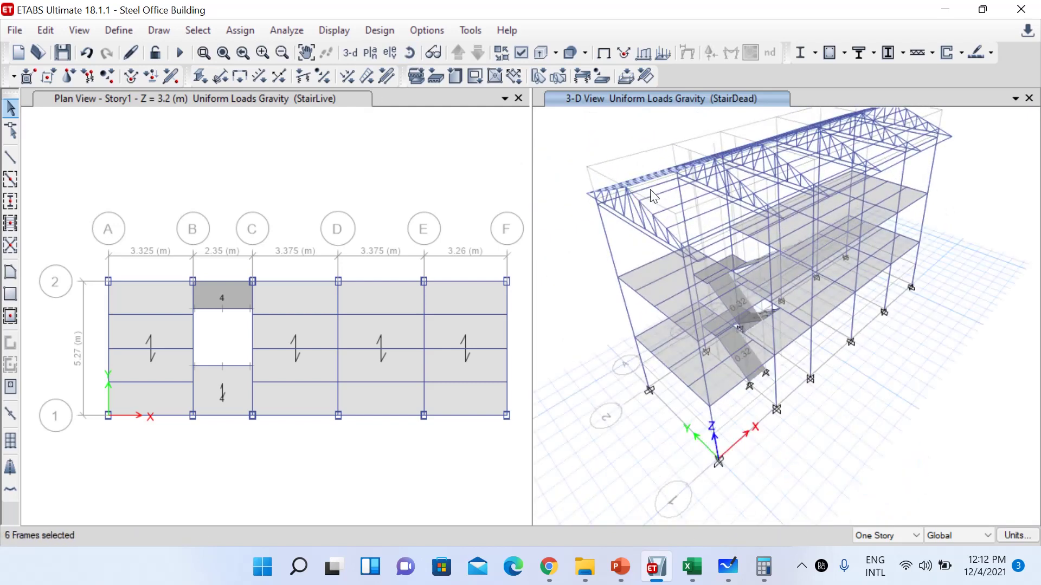
scroll(650, 187, up, 4)
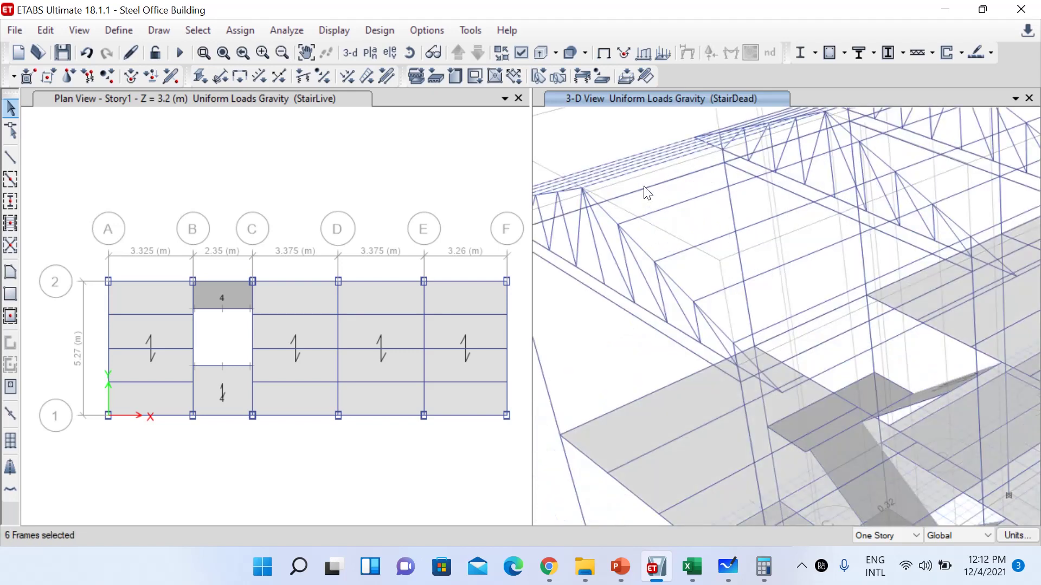
click(720, 236)
click(667, 206)
click(733, 289)
click(819, 341)
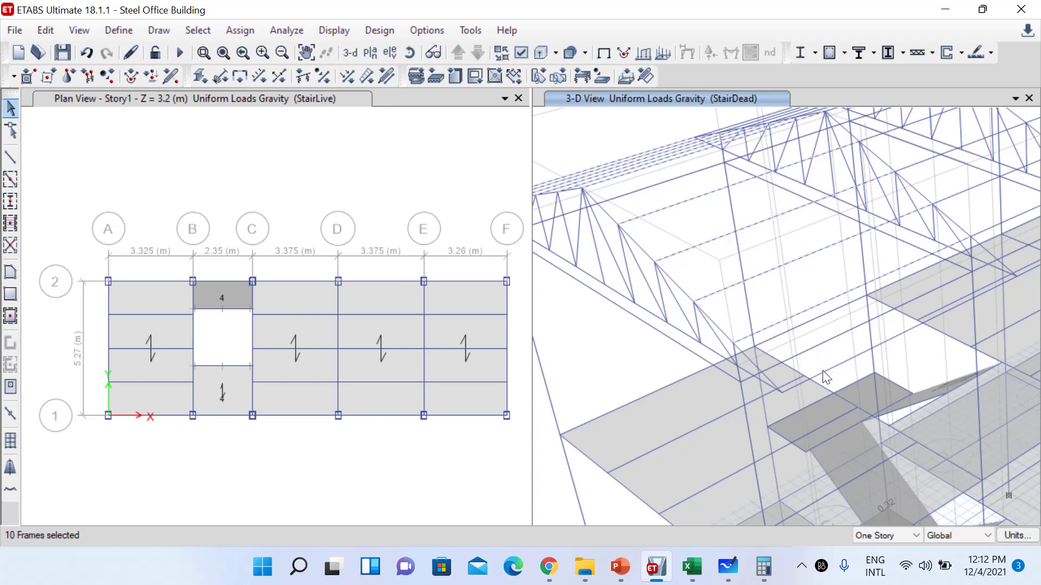
click(823, 374)
scroll(726, 371, down, 5)
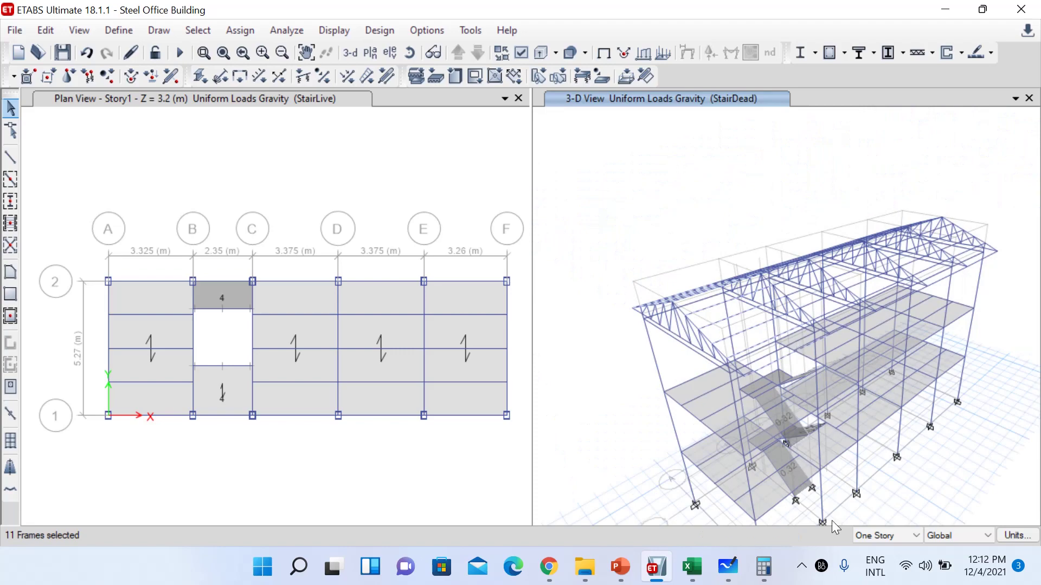
click(801, 566)
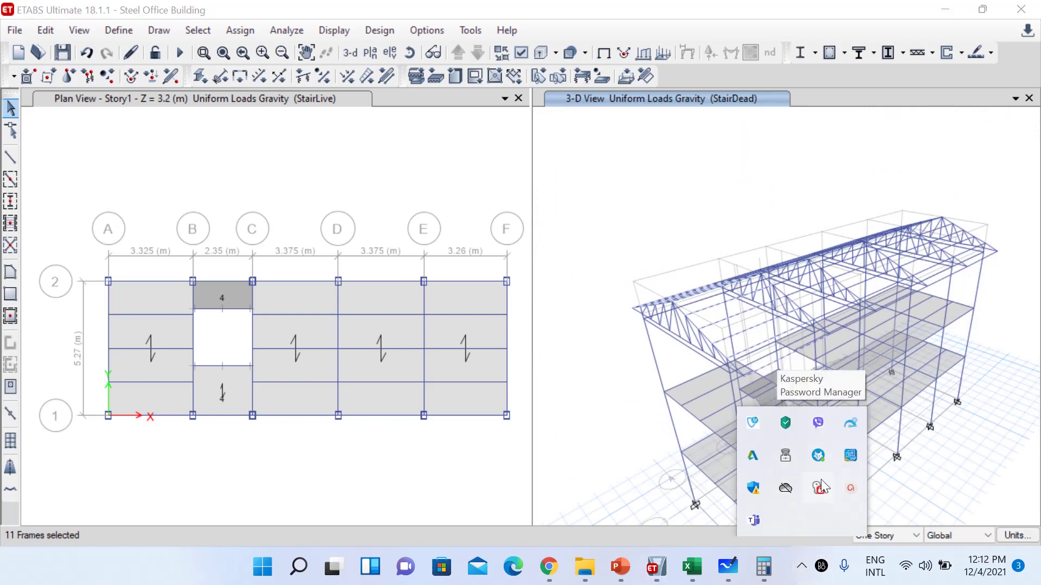